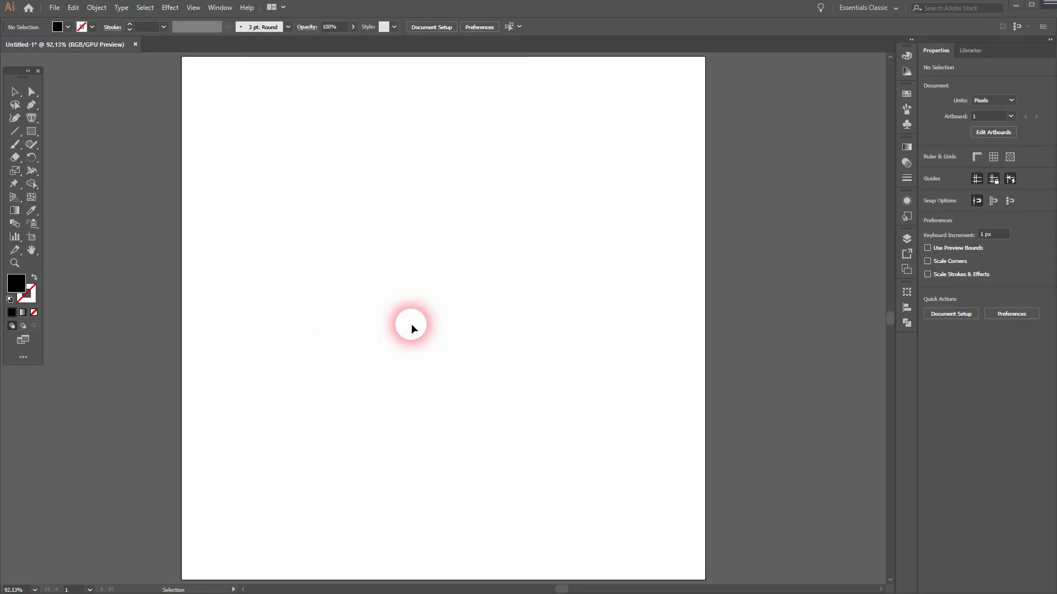
# Draw a large circle with the Ellipse Tool and centre it on the artboard.
pyautogui.click(195, 8)
pyautogui.click(99, 118)
pyautogui.moveTo(31, 131)
pyautogui.mouseDown()
pyautogui.moveTo(65, 140)
pyautogui.moveTo(87, 163)
pyautogui.mouseUp()
pyautogui.moveTo(374, 234); pyautogui.dragTo(536, 429)
pyautogui.click(471, 28)
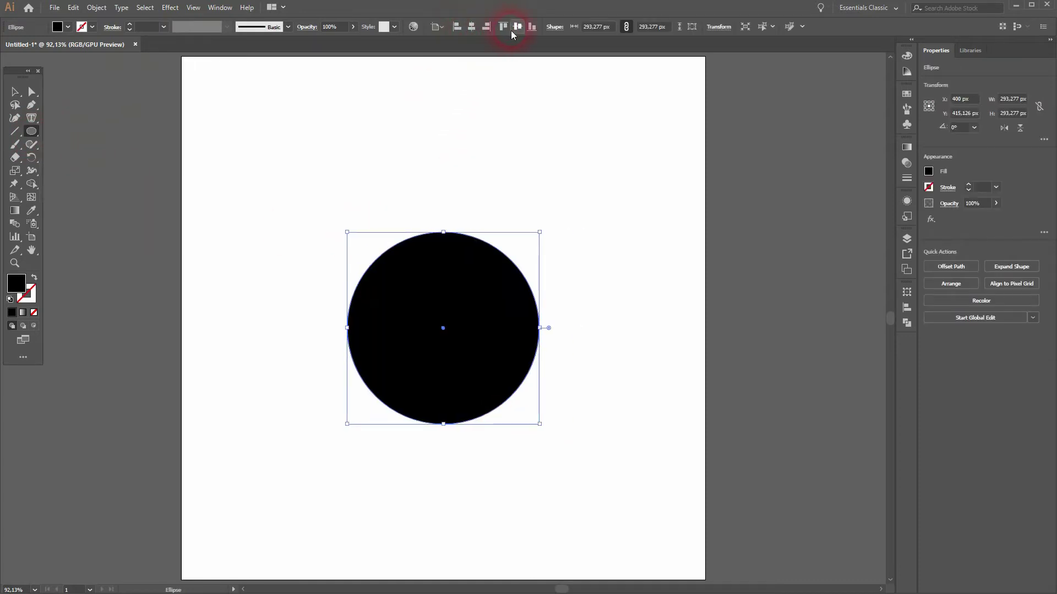
pyautogui.click(513, 29)
# Fill the circle with golden yellow F4B321.
pyautogui.click(68, 27)
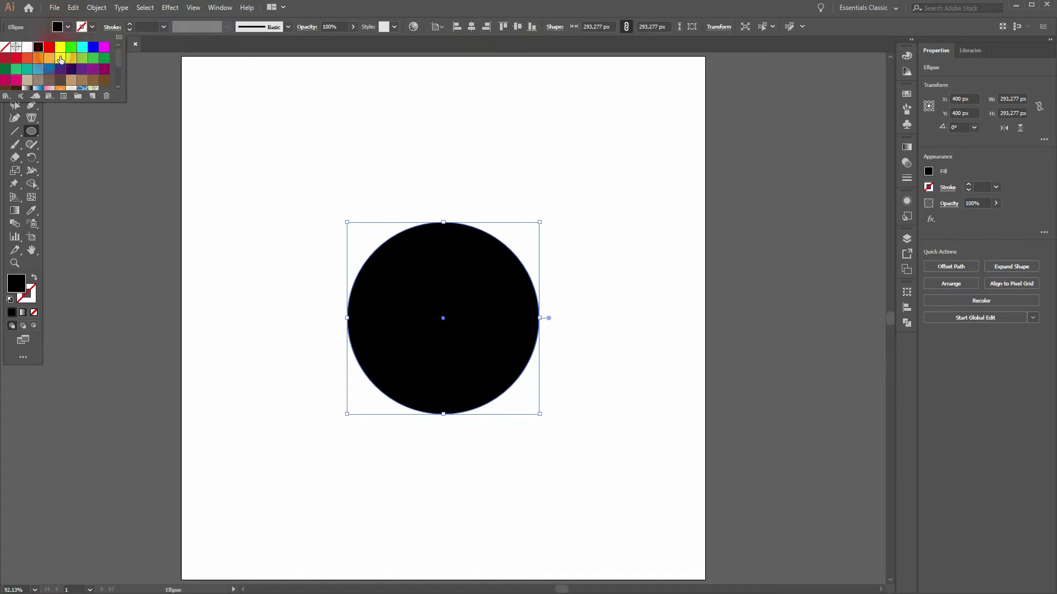
pyautogui.click(32, 57)
pyautogui.doubleClick(15, 289)
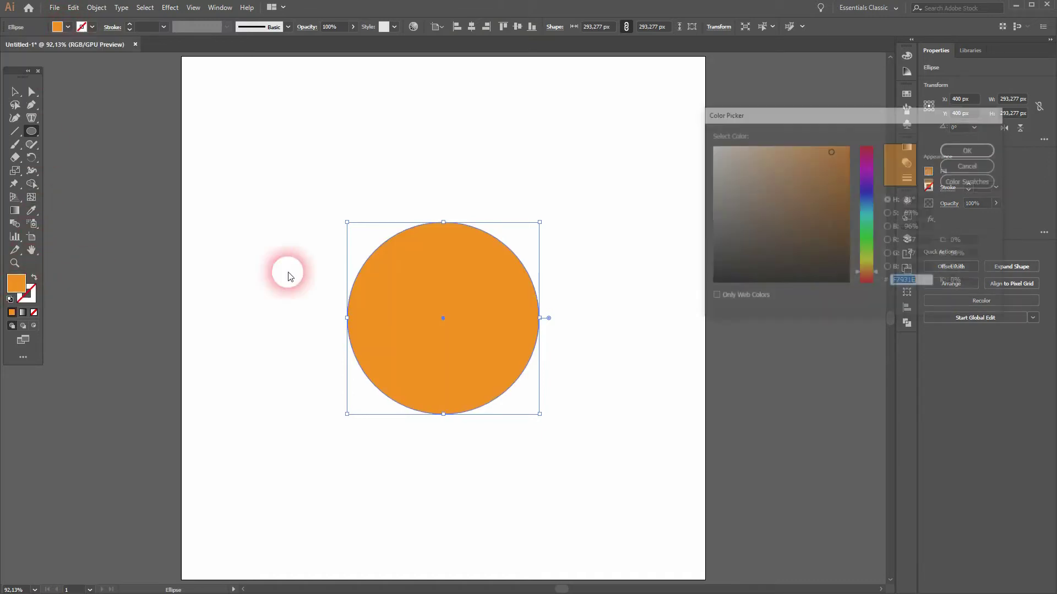
pyautogui.click(867, 270)
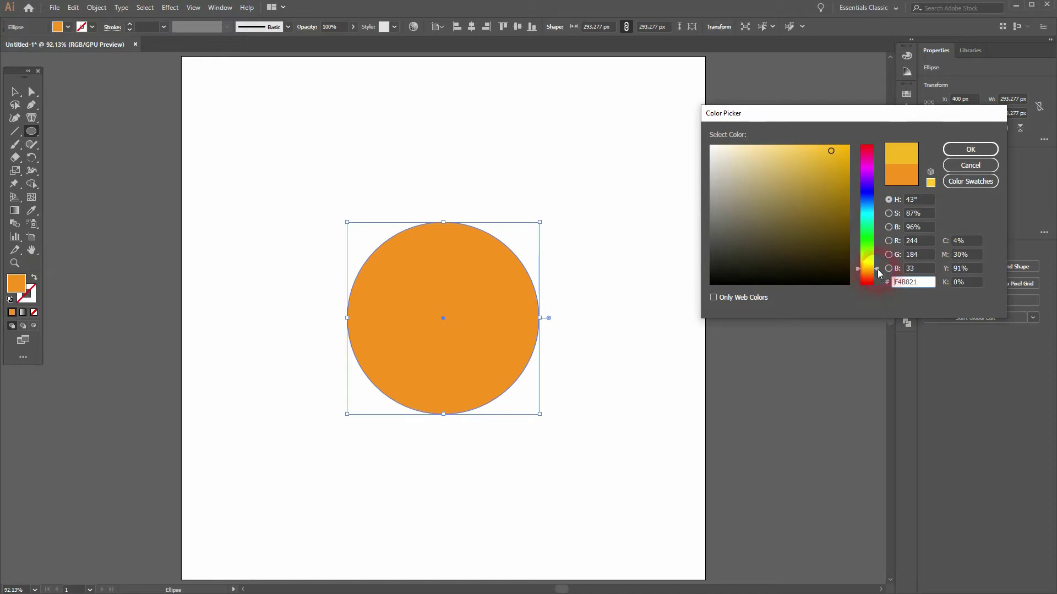
pyautogui.moveTo(879, 270); pyautogui.dragTo(875, 270)
pyautogui.click(970, 149)
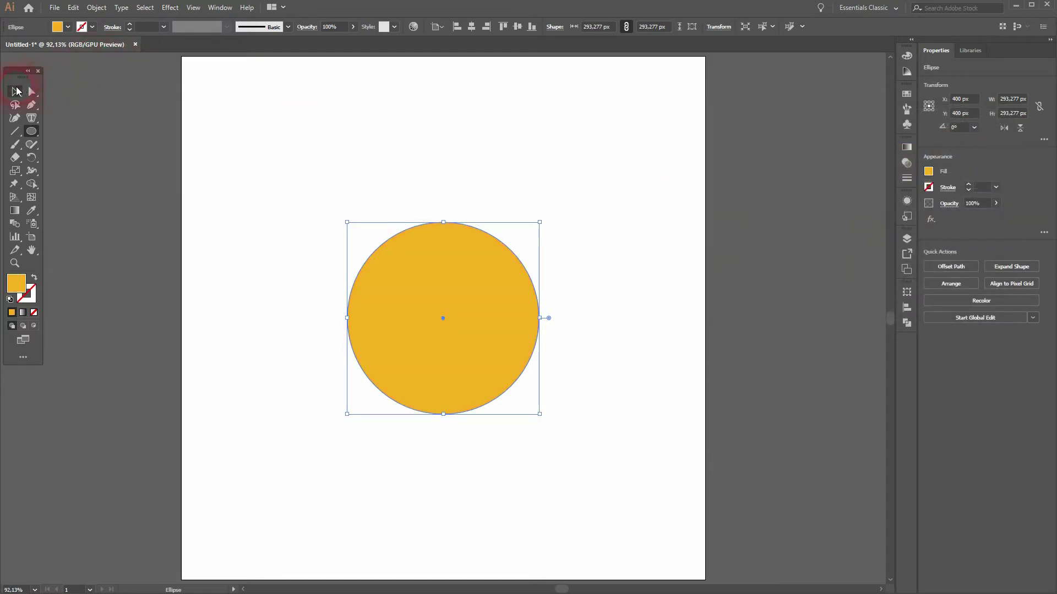
# Re-centre the yellow face circle horizontally and vertically on the artboard.
pyautogui.click(16, 91)
pyautogui.click(196, 172)
pyautogui.moveTo(283, 146); pyautogui.dragTo(589, 220)
pyautogui.click(479, 27)
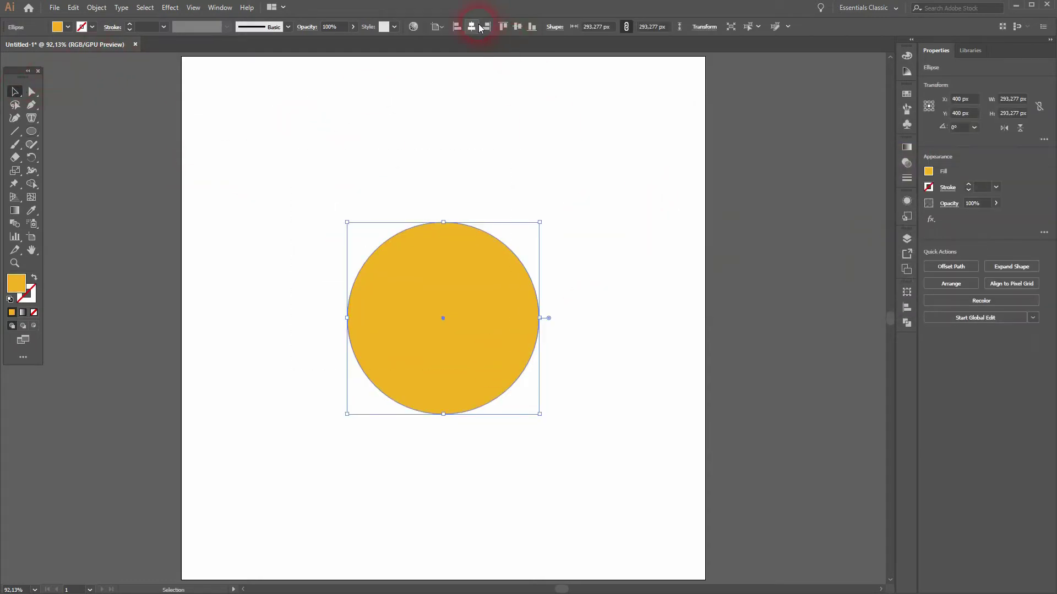
pyautogui.click(515, 27)
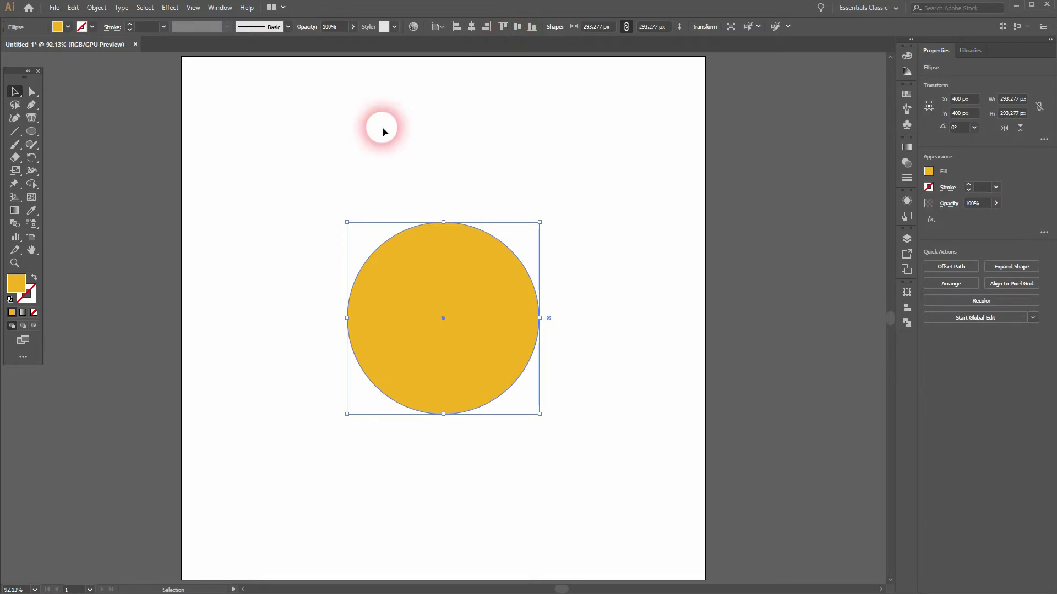
pyautogui.click(249, 134)
# Draw a small white circle on the face's upper right, sized about 52 px.
pyautogui.click(31, 131)
pyautogui.click(68, 27)
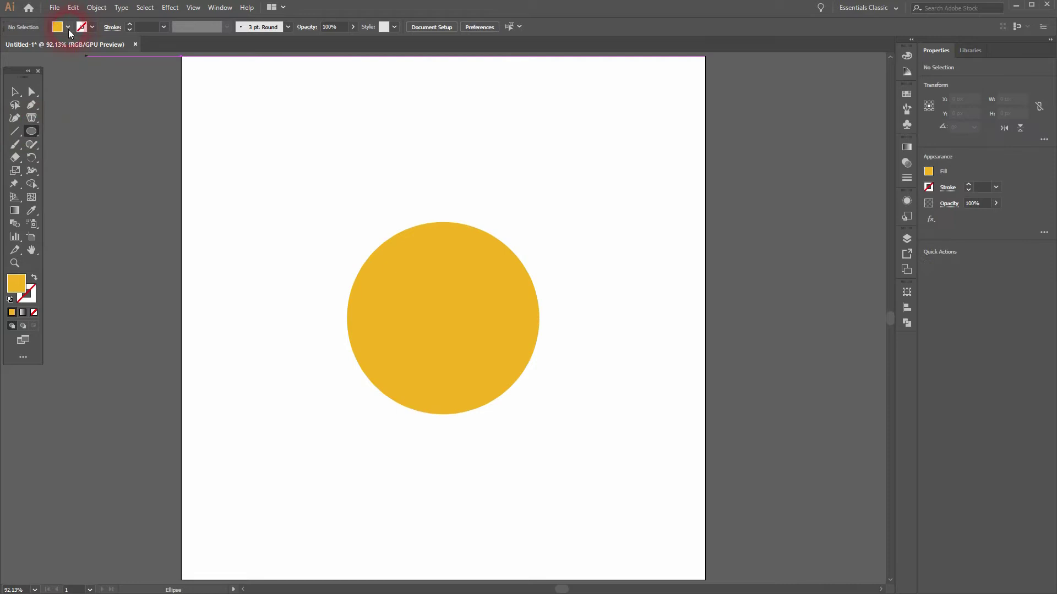
pyautogui.click(27, 47)
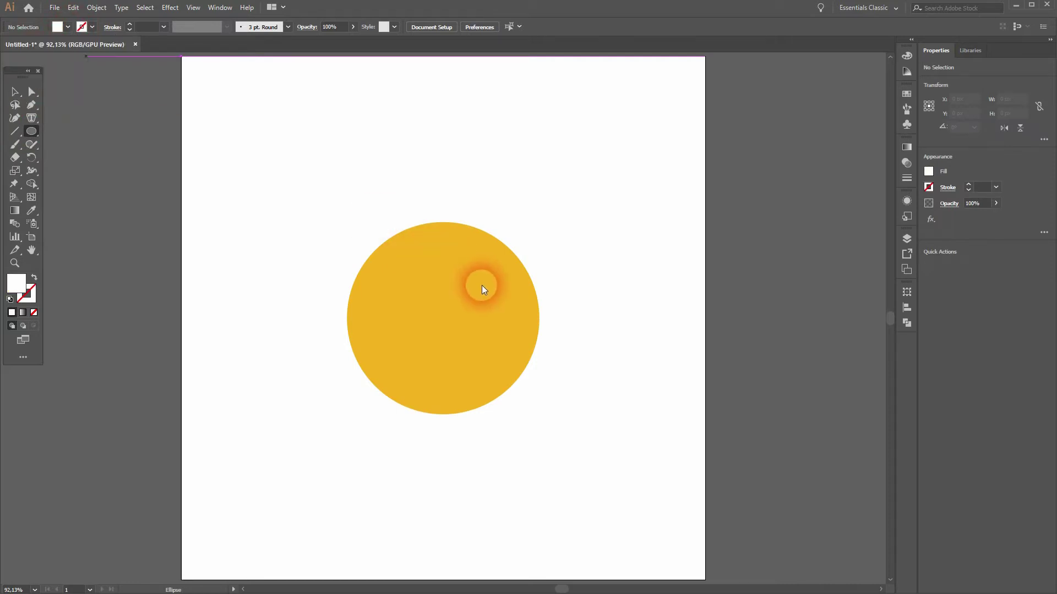
pyautogui.moveTo(490, 298); pyautogui.dragTo(506, 320)
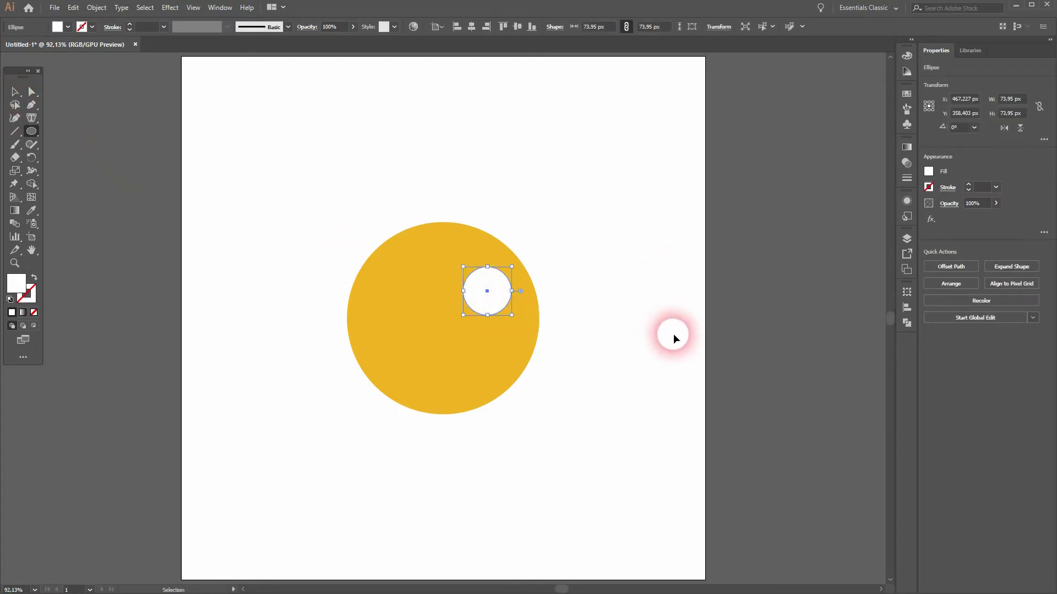
pyautogui.moveTo(516, 269); pyautogui.dragTo(504, 274)
# Fill the inner circle black and scale it into a pupil about 39.3 px across.
pyautogui.click(68, 26)
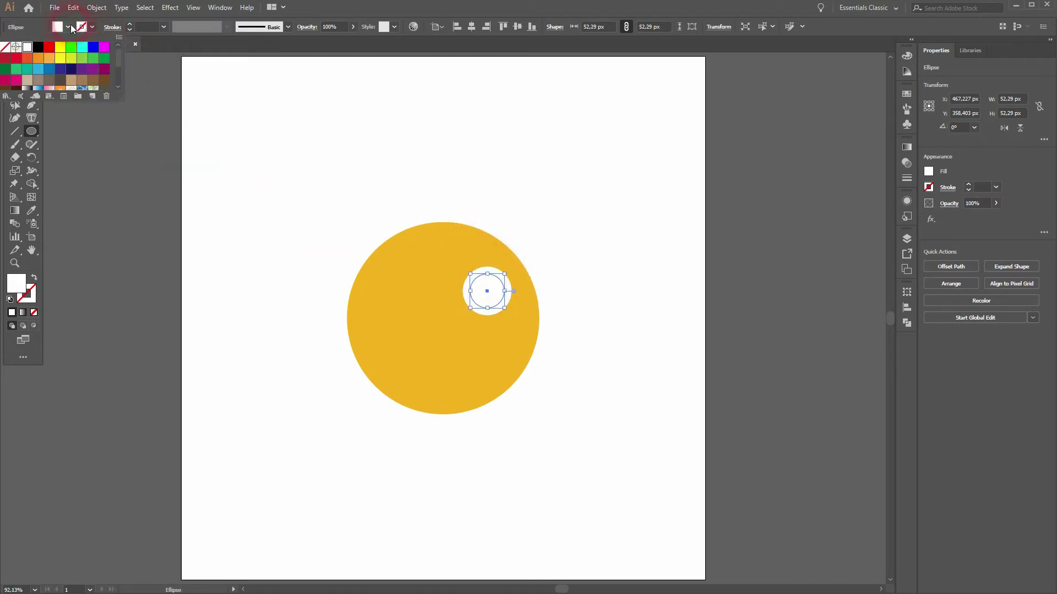
pyautogui.click(38, 46)
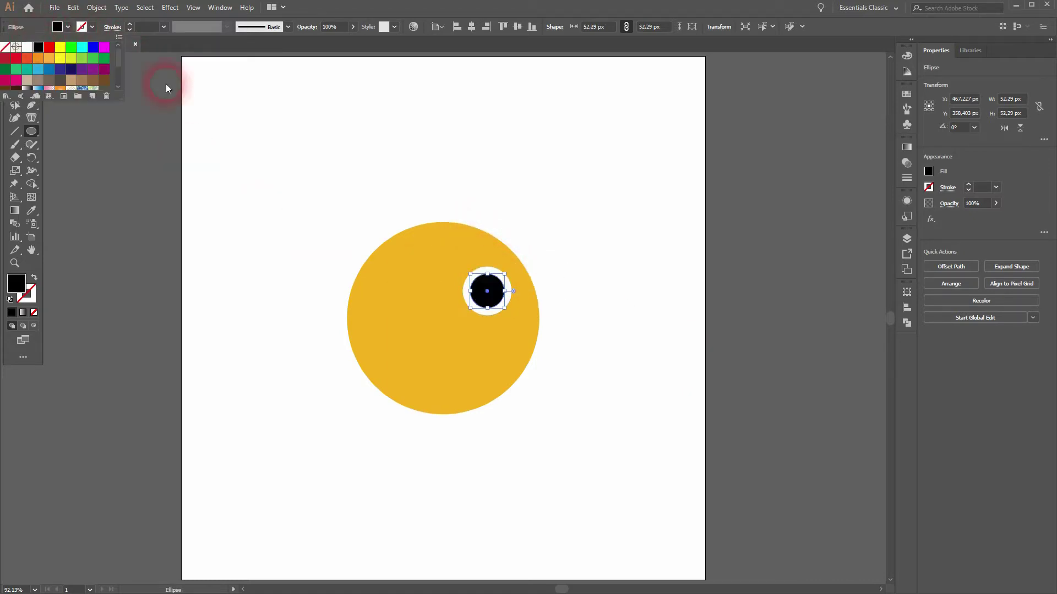
pyautogui.click(663, 16)
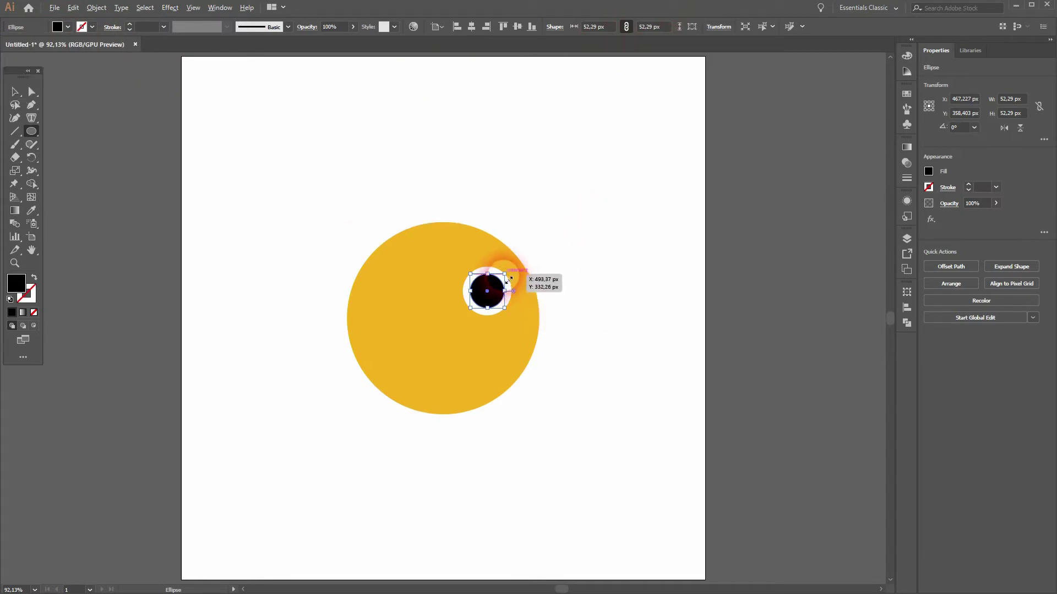
pyautogui.moveTo(508, 280); pyautogui.dragTo(512, 267)
pyautogui.hotkey('ctrl', '+')
pyautogui.hotkey('ctrl', '+')
pyautogui.click(632, 338)
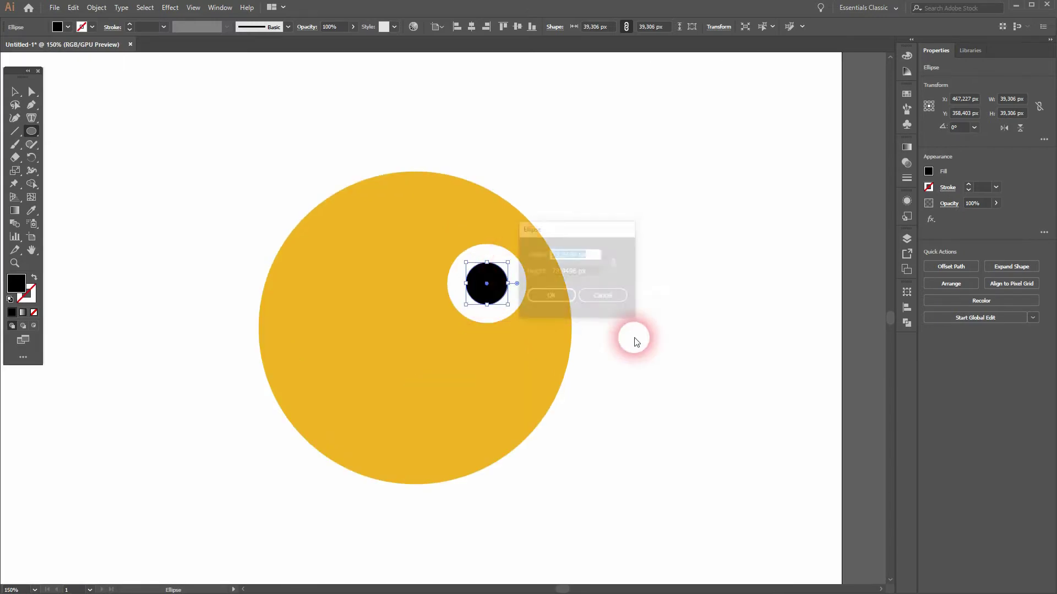
pyautogui.click(605, 296)
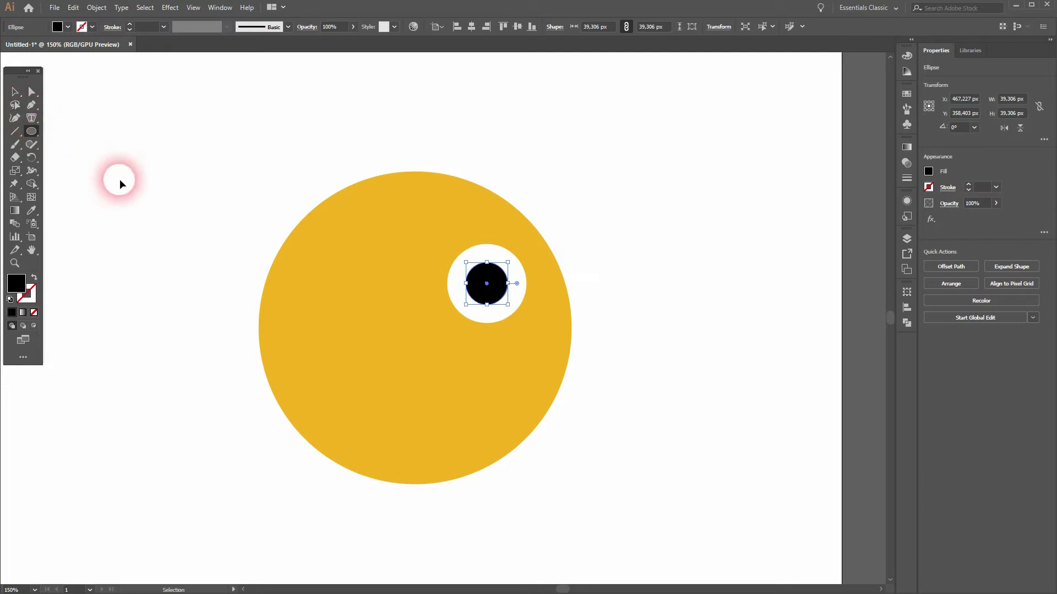
# Draw a horizontal line about 70.71 px long on the face's upper left.
pyautogui.hotkey('ctrl', 'shift', 'a')
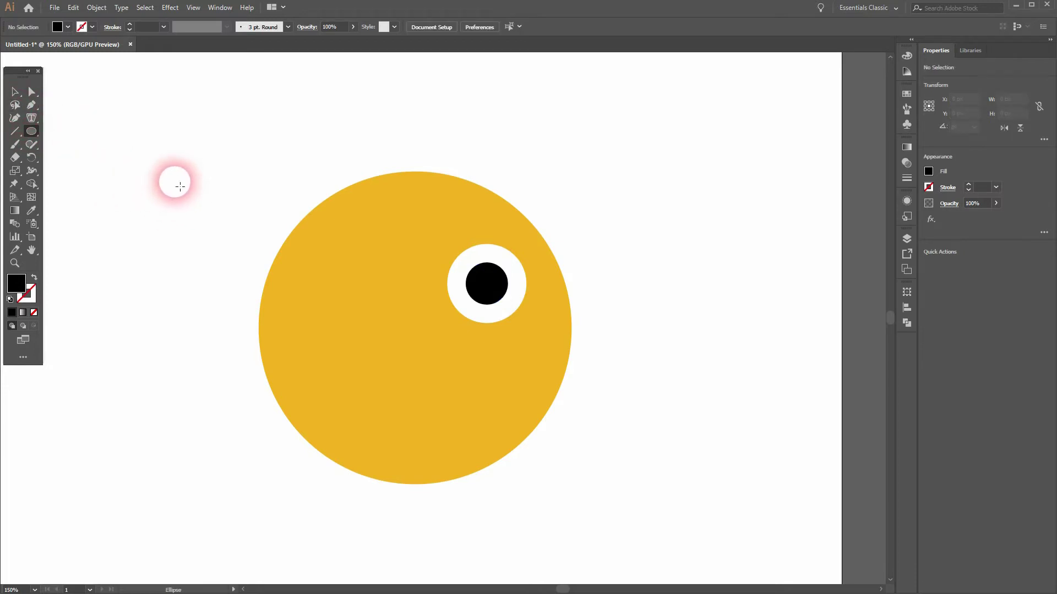
pyautogui.click(15, 132)
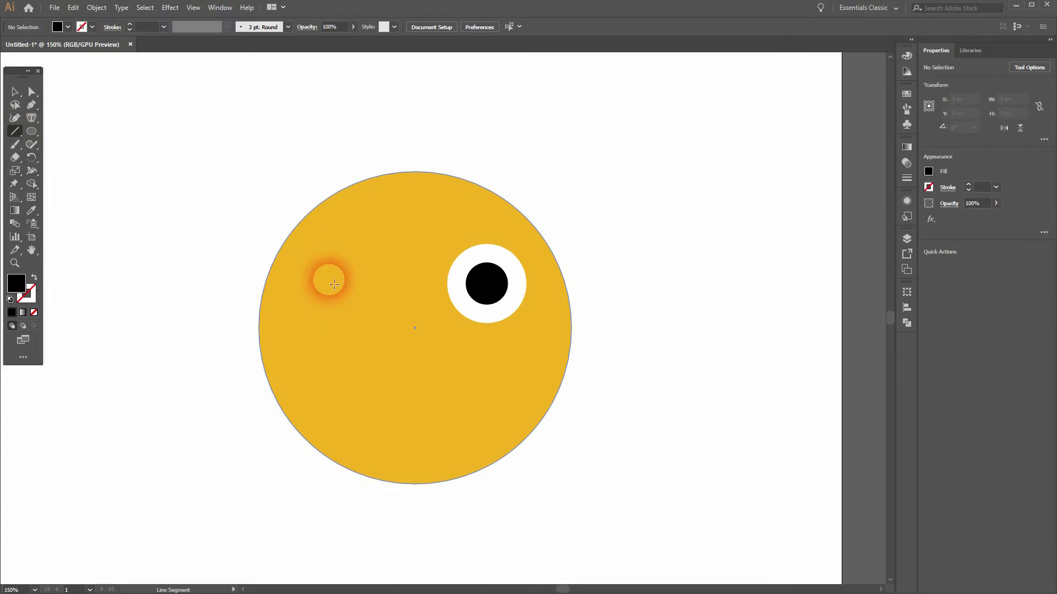
pyautogui.moveTo(330, 284); pyautogui.dragTo(405, 282)
# Give the line a black stroke with 10 pt weight.
pyautogui.click(92, 26)
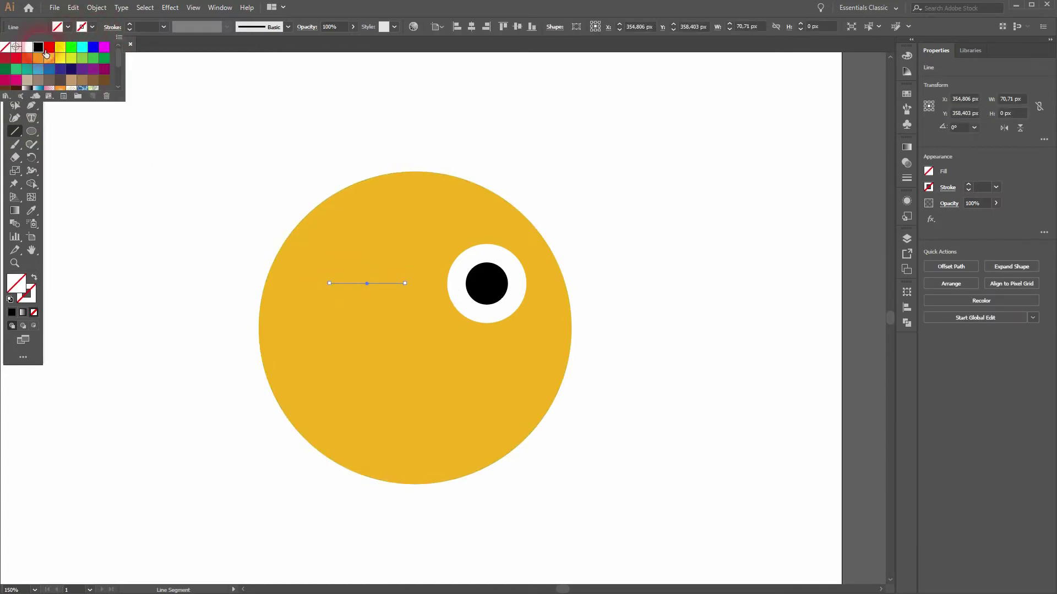
pyautogui.click(38, 47)
pyautogui.click(129, 25)
pyautogui.click(129, 24)
pyautogui.click(129, 25)
pyautogui.click(129, 25)
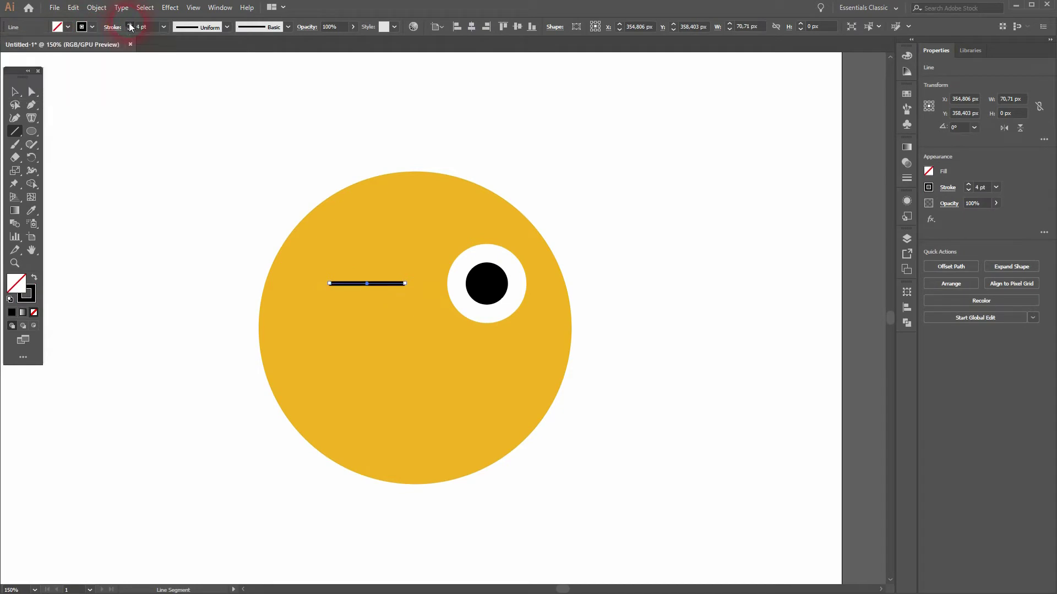
pyautogui.click(129, 25)
pyautogui.click(129, 25)
pyautogui.click(130, 25)
pyautogui.click(130, 24)
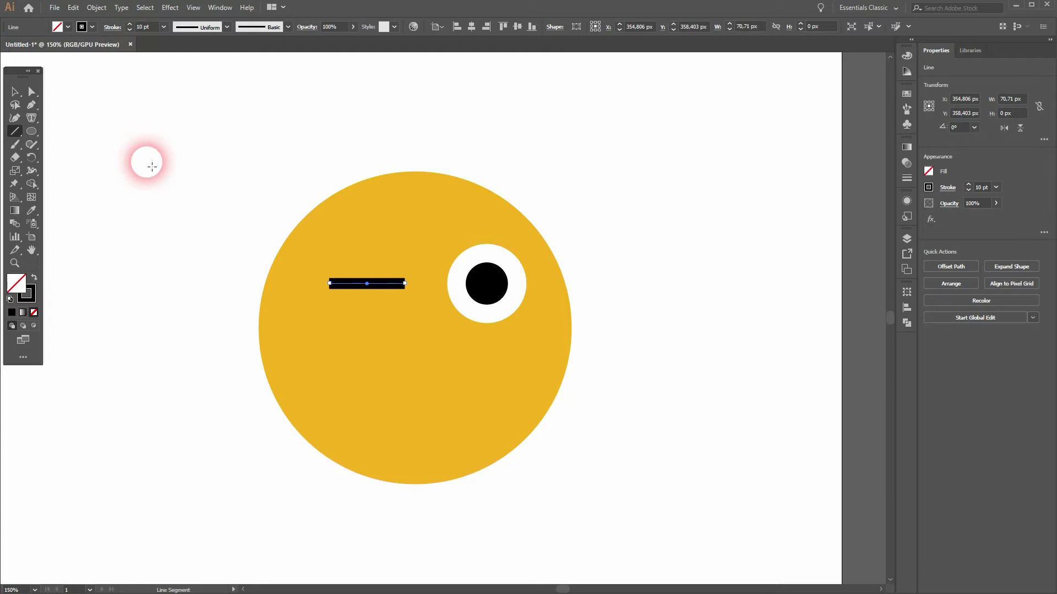
# Bend the closed-eye line upward into an arc with the Anchor Point Tool.
pyautogui.click(31, 105)
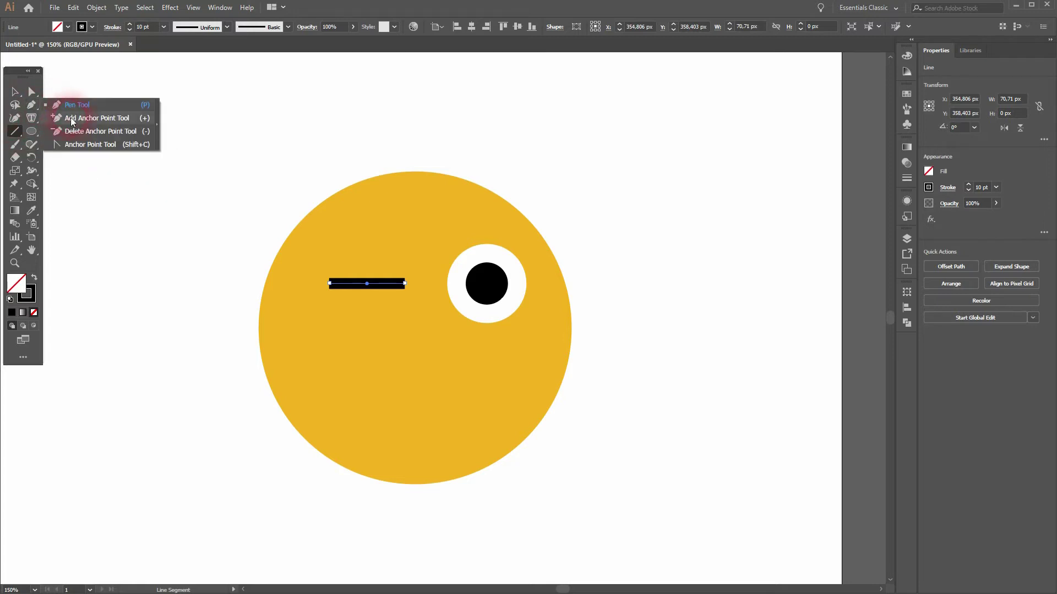
pyautogui.click(90, 144)
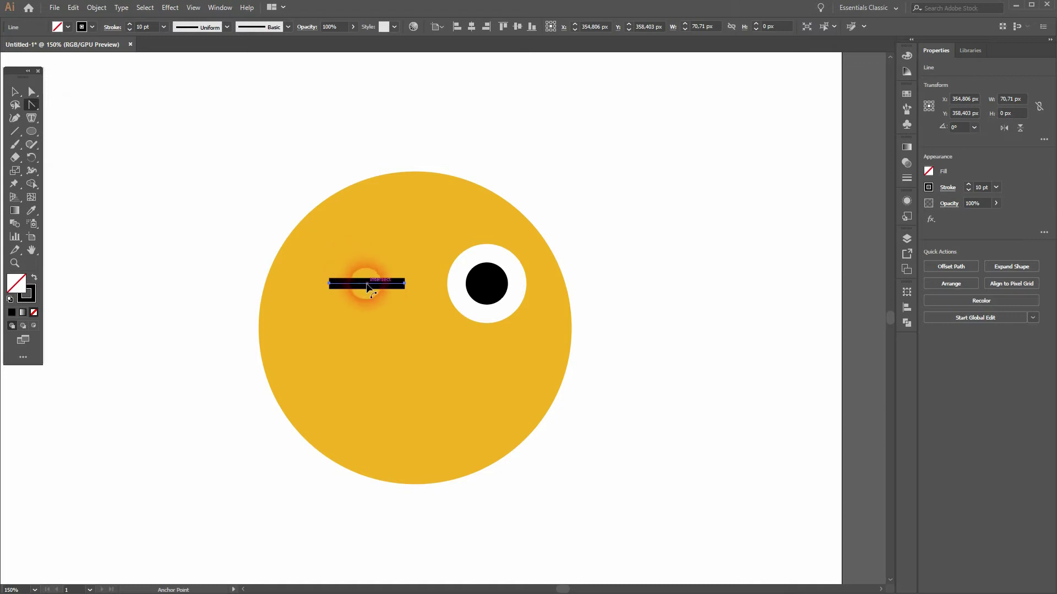
pyautogui.moveTo(367, 284); pyautogui.dragTo(367, 282)
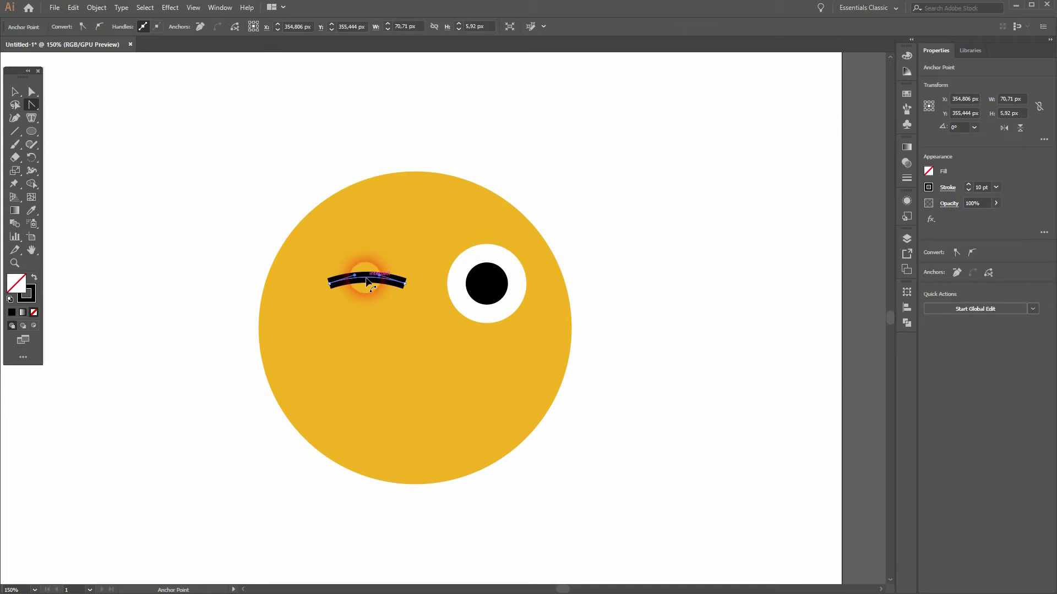
pyautogui.moveTo(366, 281); pyautogui.dragTo(366, 278)
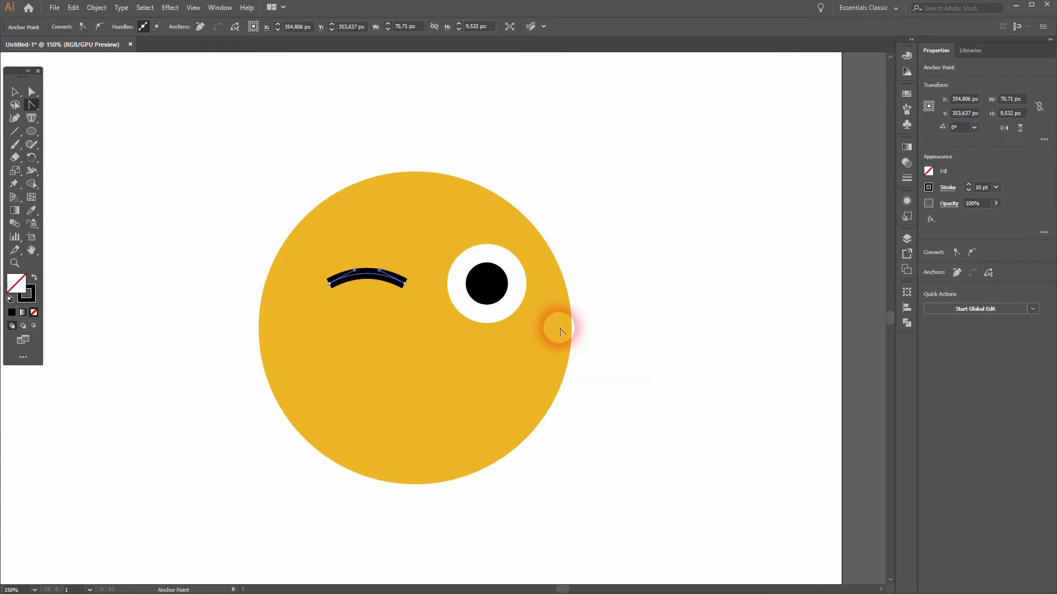
# Give the arc Round Cap ends in the Stroke settings, then deselect it.
pyautogui.moveTo(212, 9)
pyautogui.mouseDown()
pyautogui.moveTo(335, 361)
pyautogui.moveTo(354, 447)
pyautogui.mouseUp()
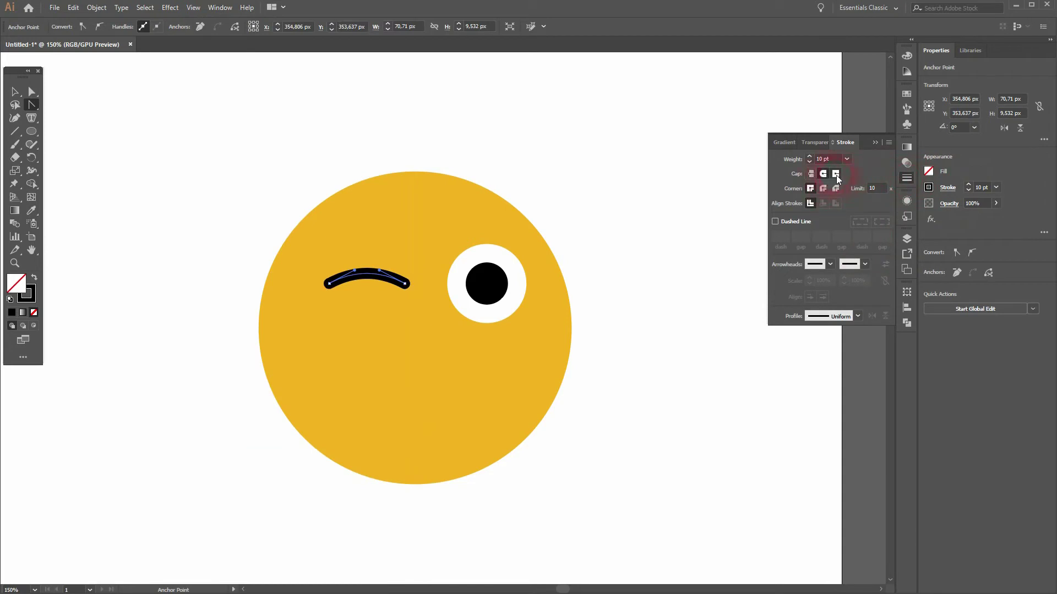
pyautogui.click(871, 148)
pyautogui.click(15, 92)
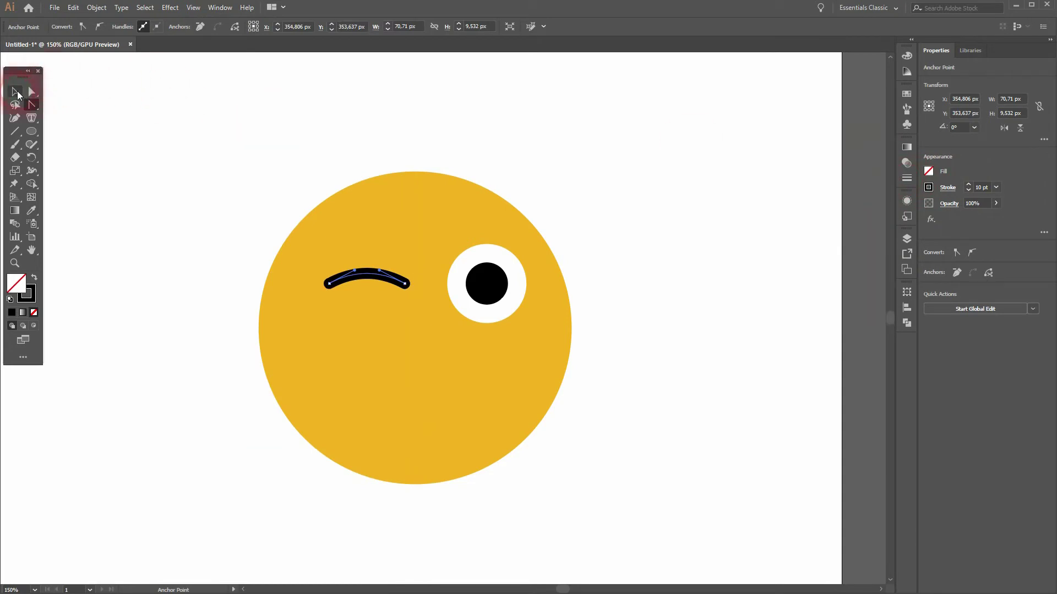
pyautogui.click(121, 175)
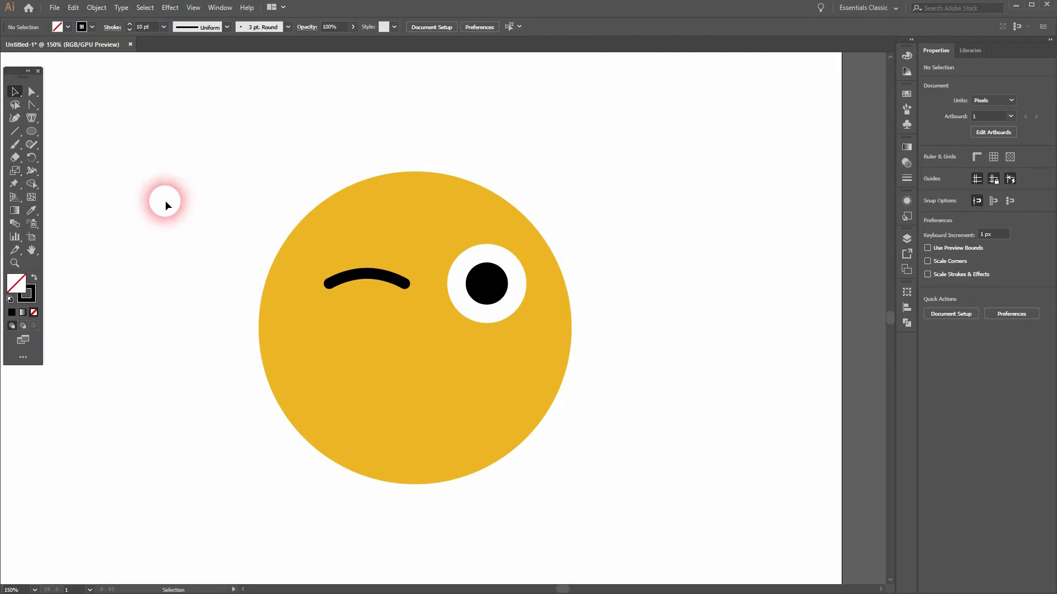
# Group the wink and open eye, centre them horizontally, then ungroup them.
pyautogui.moveTo(165, 194); pyautogui.dragTo(592, 452)
pyautogui.keyDown('shift'); pyautogui.click(417, 228); pyautogui.keyUp('shift')
pyautogui.rightClick(490, 293)
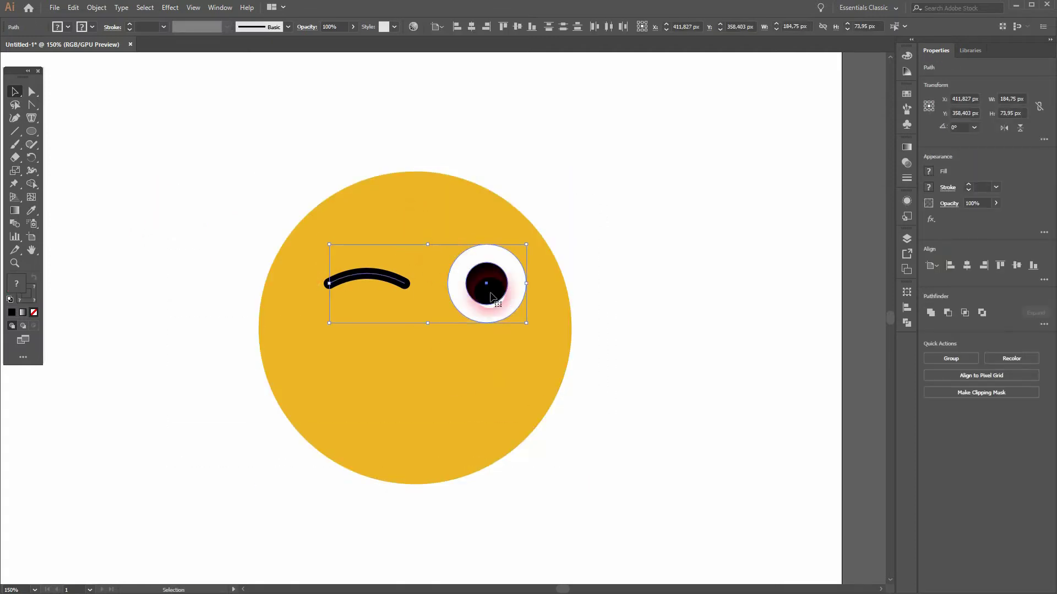
pyautogui.click(538, 366)
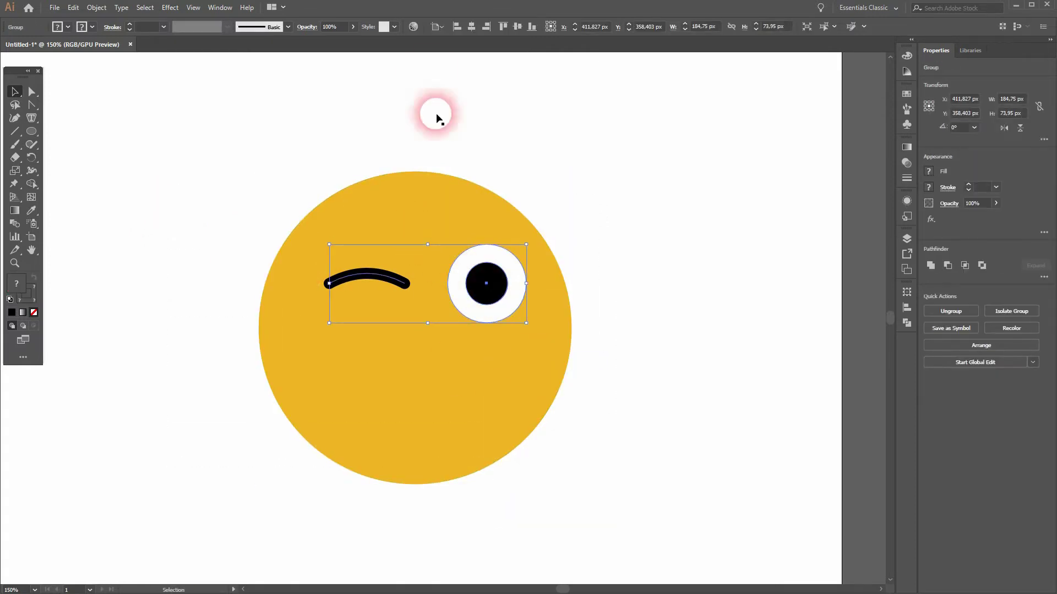
pyautogui.click(473, 28)
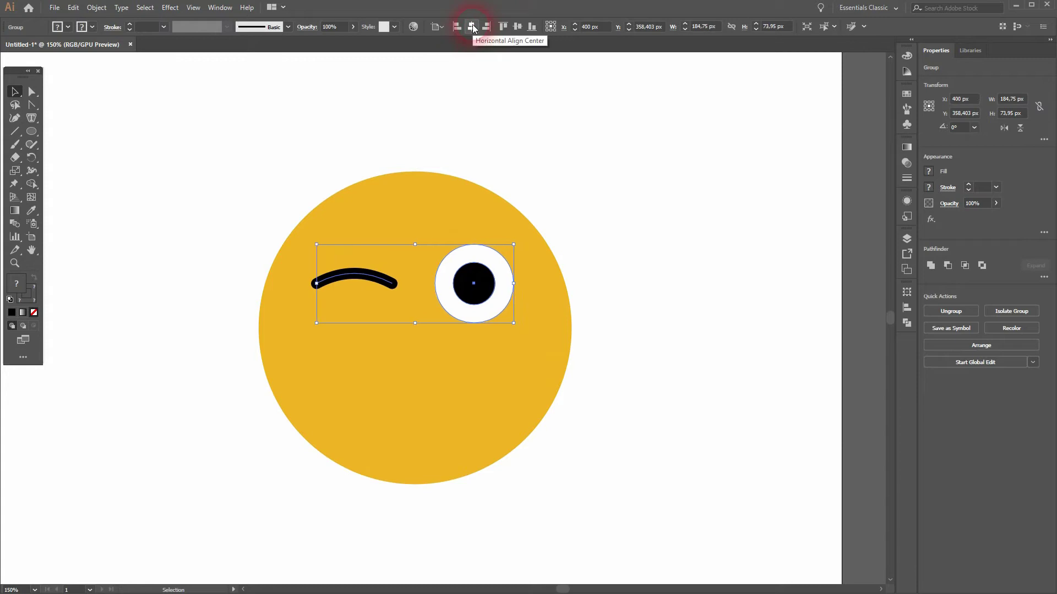
pyautogui.click(673, 336)
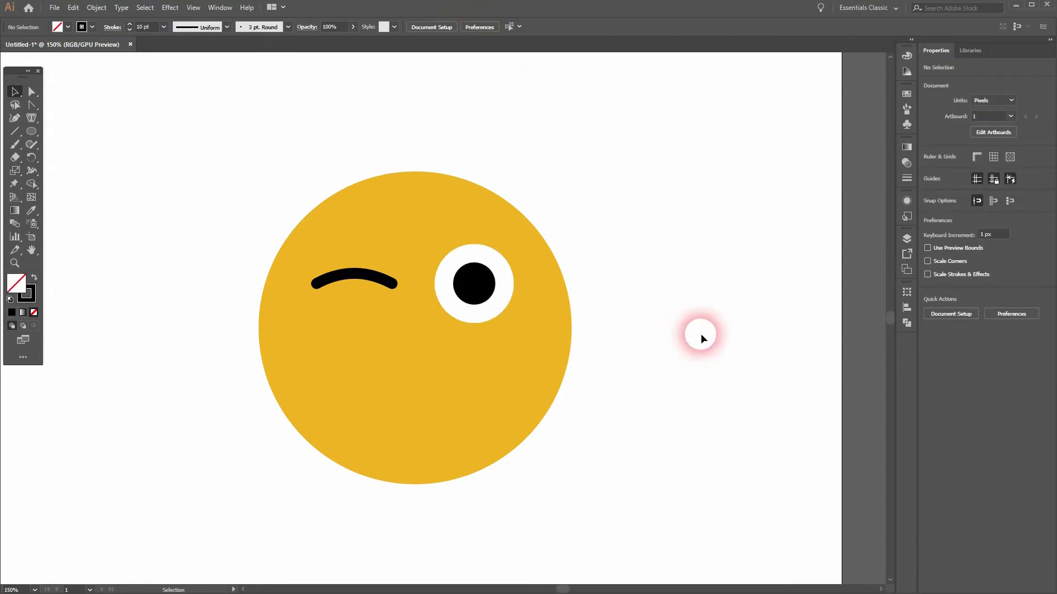
pyautogui.click(361, 278)
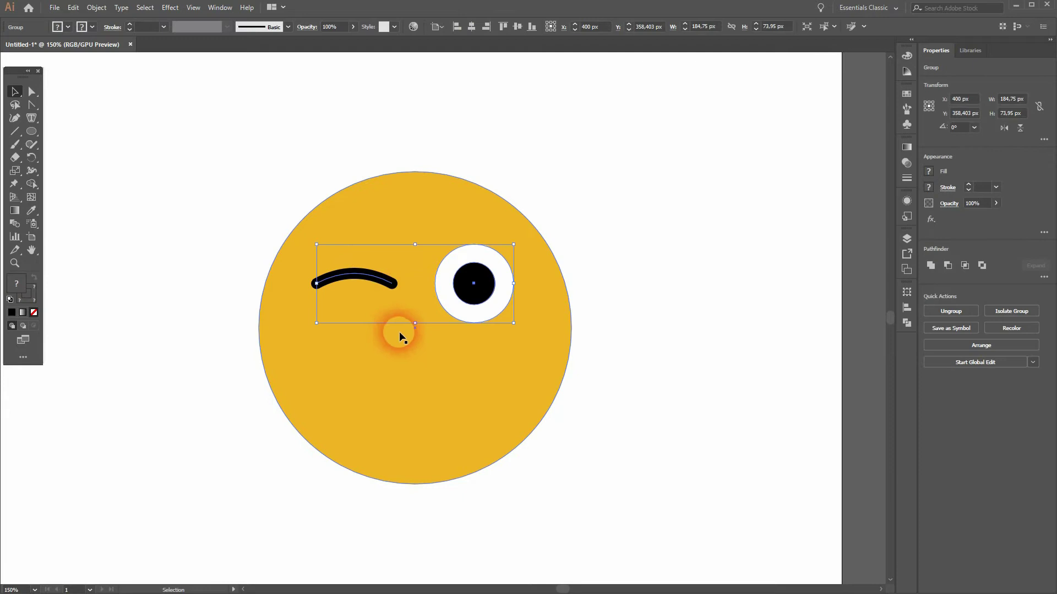
pyautogui.rightClick(381, 281)
pyautogui.click(471, 371)
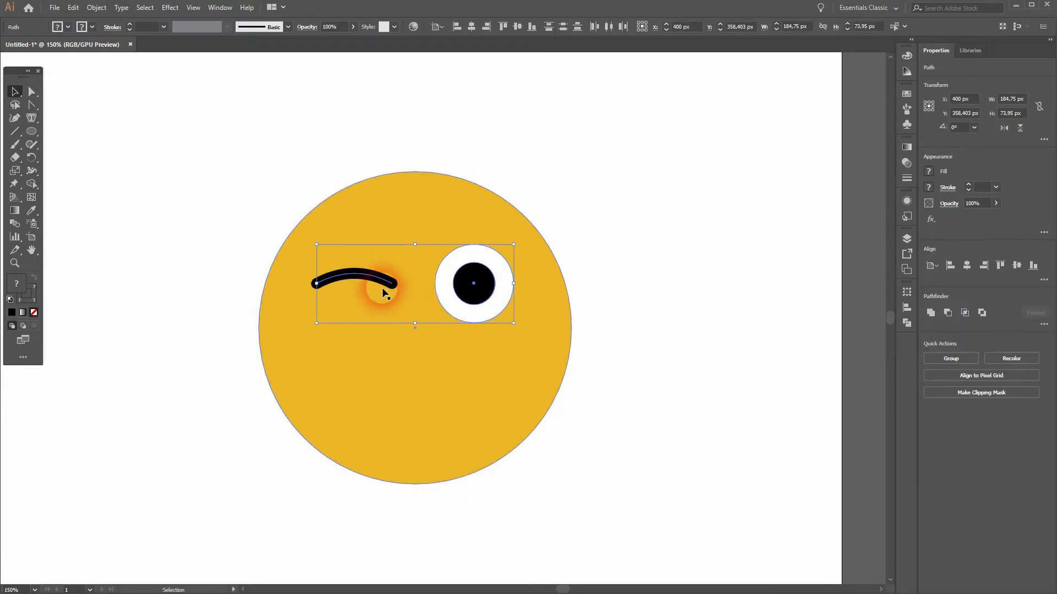
pyautogui.click(524, 290)
# Nudge the closed-eye curve down twice to about Y 361.6 px.
pyautogui.click(379, 283)
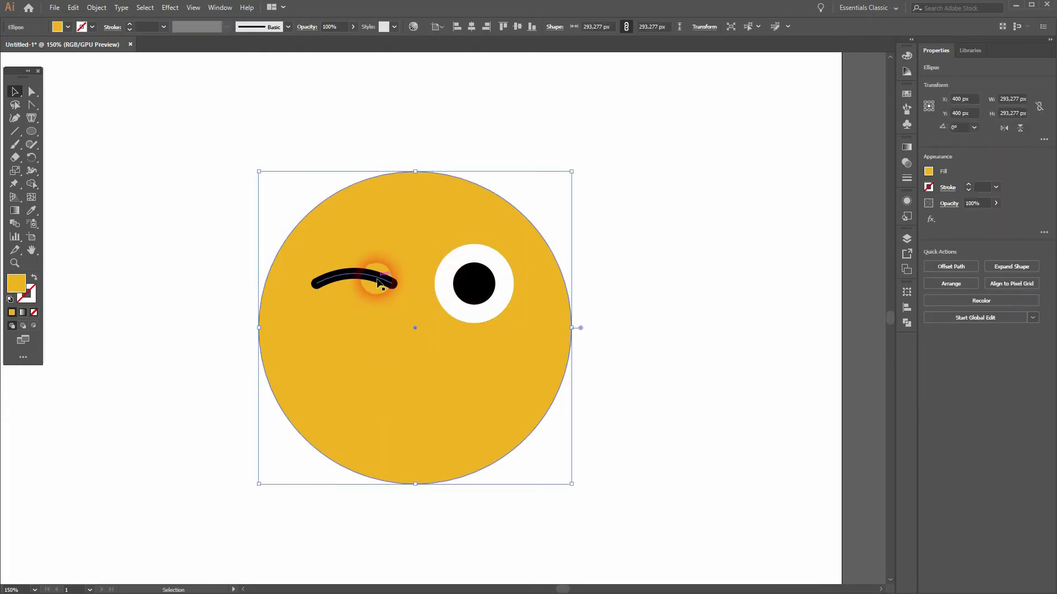
pyautogui.click(468, 283)
pyautogui.hotkey('ctrl', 'shift', 'a')
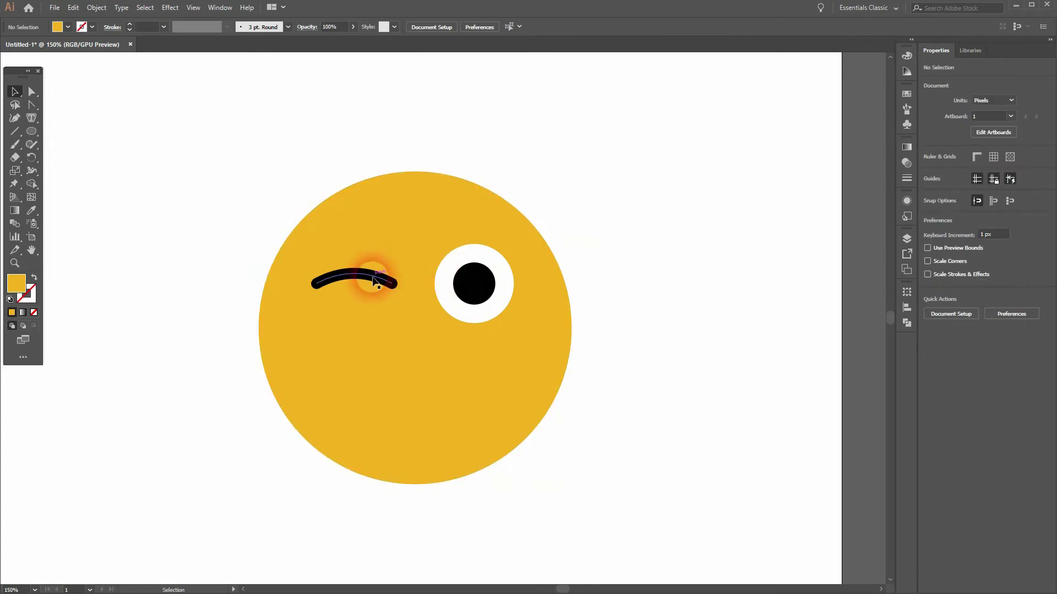
pyautogui.click(379, 283)
pyautogui.press('Down')
pyautogui.press('Down')
pyautogui.press('Down')
pyautogui.press('Down')
pyautogui.press('Down')
pyautogui.press('Down')
pyautogui.press('Down')
pyautogui.press('Down')
pyautogui.press('Down')
pyautogui.press('Down')
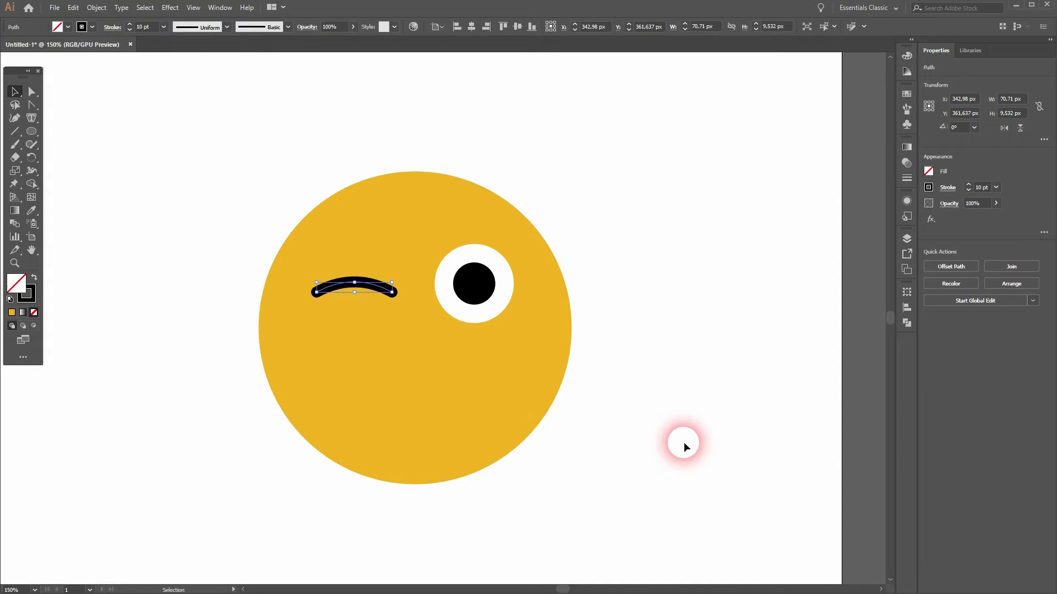
pyautogui.press('Down')
pyautogui.click(683, 446)
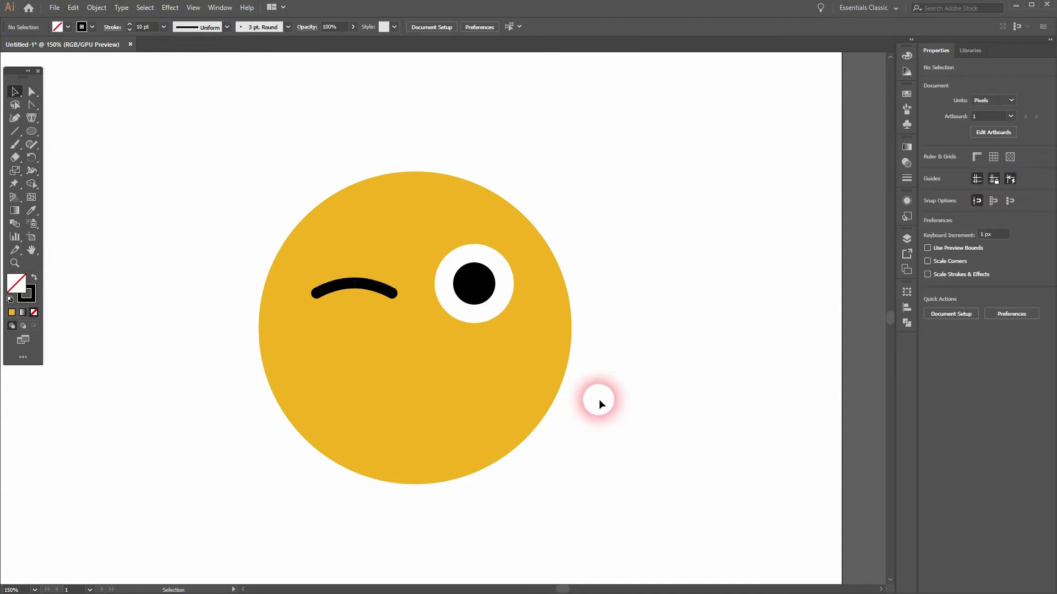
# Draw a horizontal mouth line about 151.7 px wide across the lower face, centred horizontally.
pyautogui.click(15, 132)
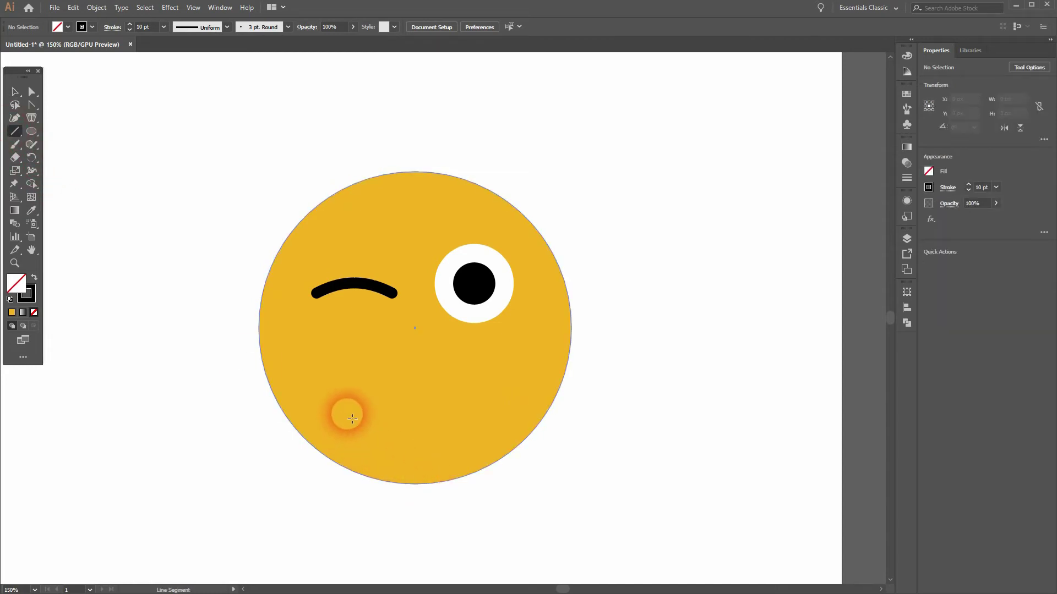
pyautogui.moveTo(340, 376); pyautogui.dragTo(503, 376)
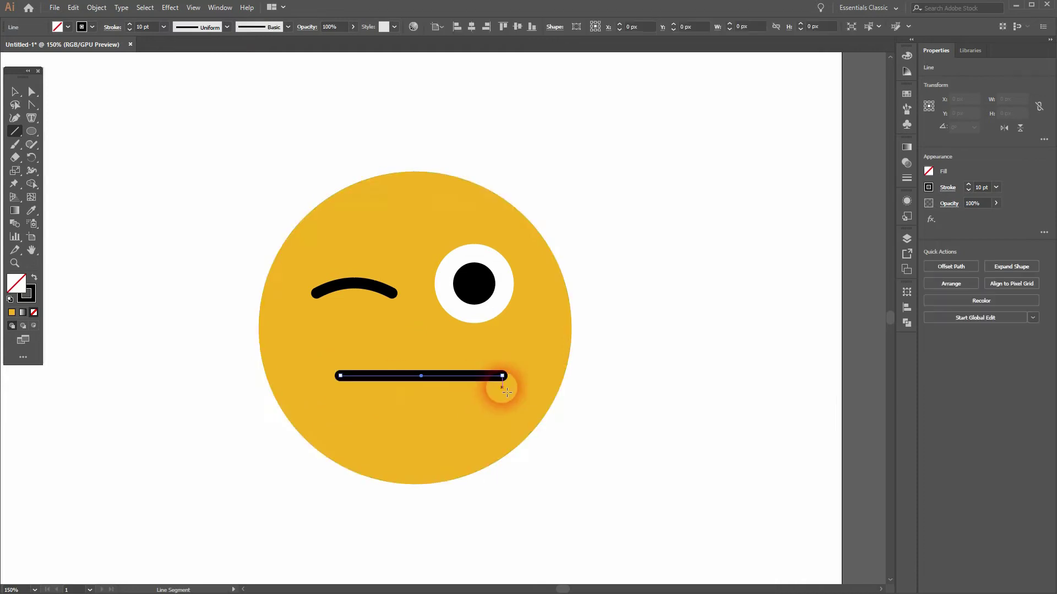
pyautogui.click(471, 27)
pyautogui.click(626, 438)
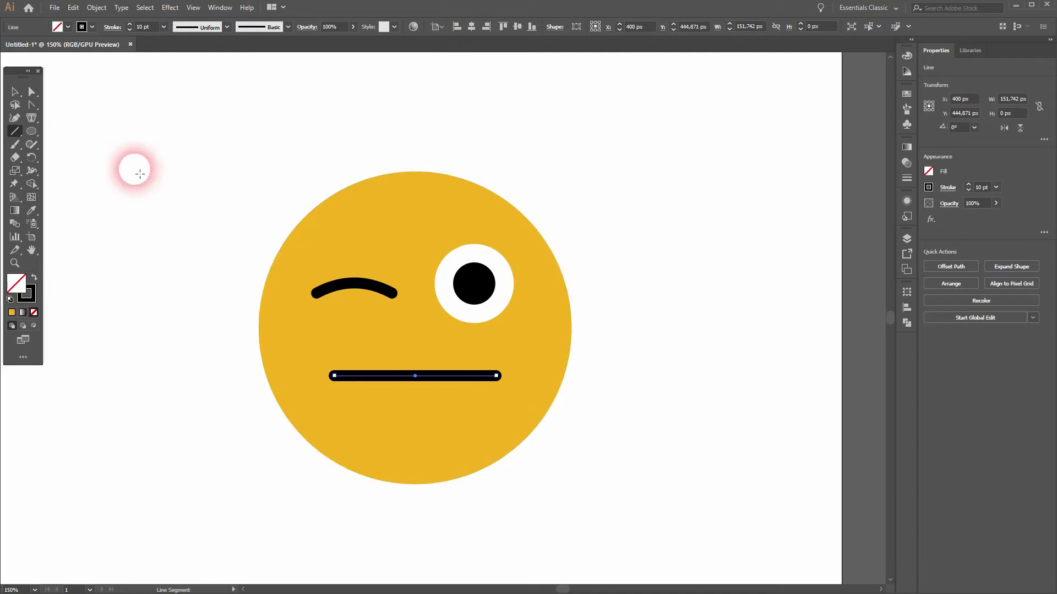
# Drag the mouth line's middle down into a gentle smile.
pyautogui.click(31, 105)
pyautogui.click(414, 378)
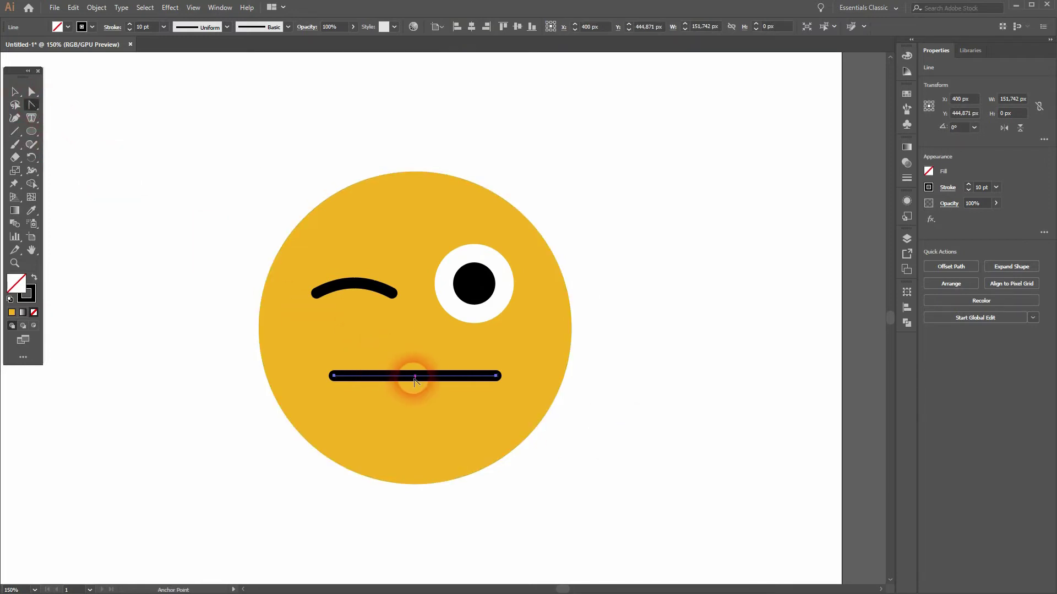
pyautogui.moveTo(416, 379); pyautogui.dragTo(415, 387)
pyautogui.click(15, 91)
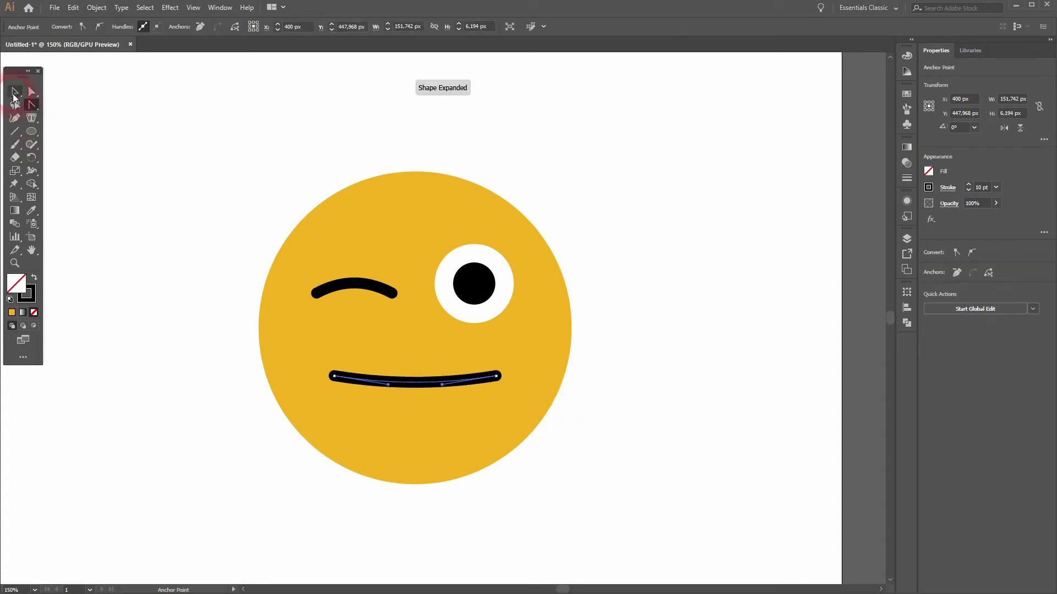
# Pull the mouth path's bottom down into a deep U-curve below the straight top line.
pyautogui.click(103, 205)
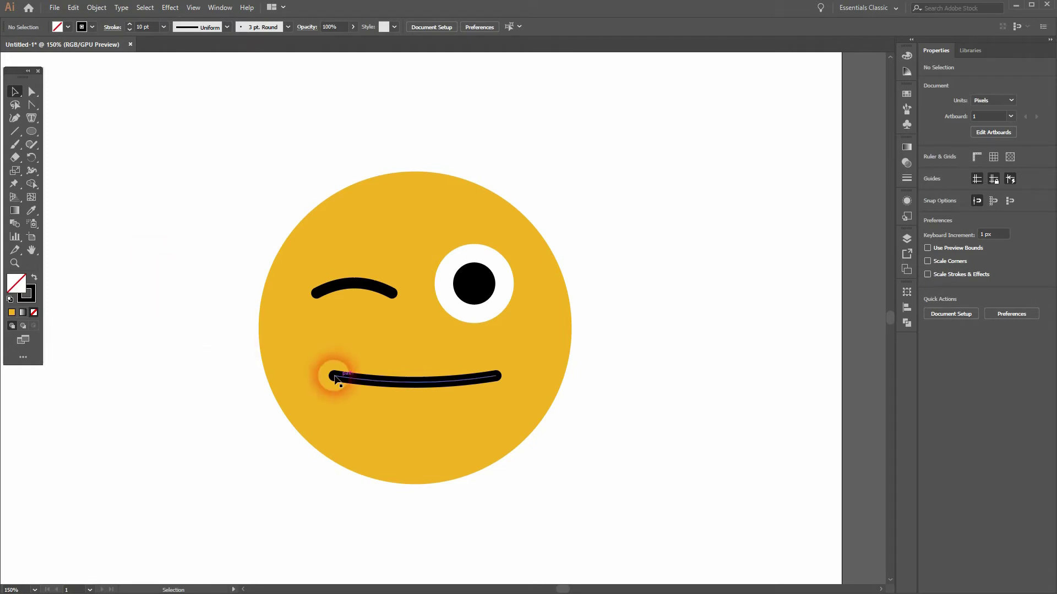
pyautogui.click(416, 386)
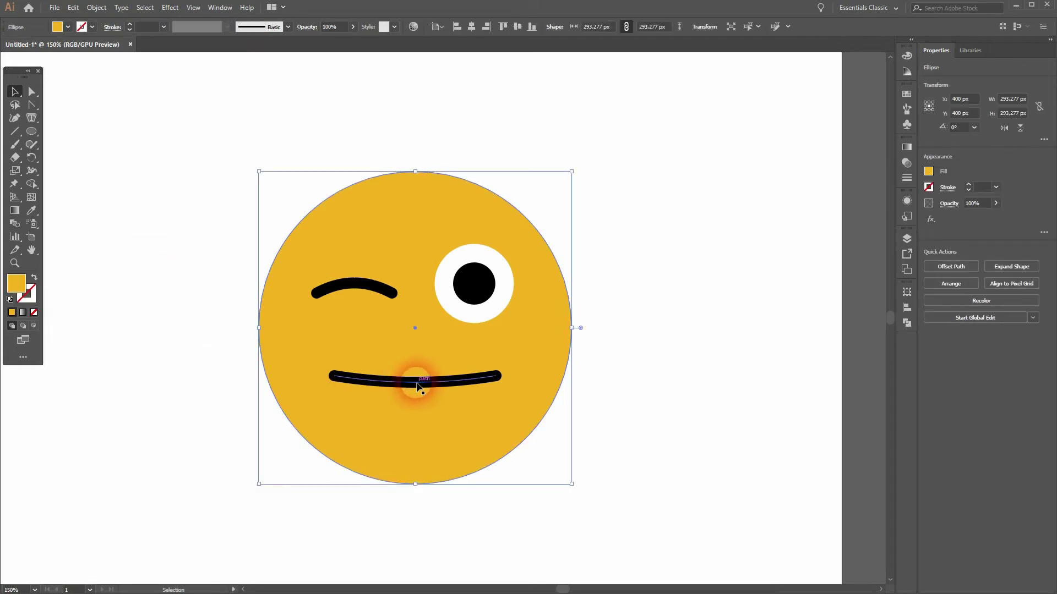
pyautogui.click(546, 410)
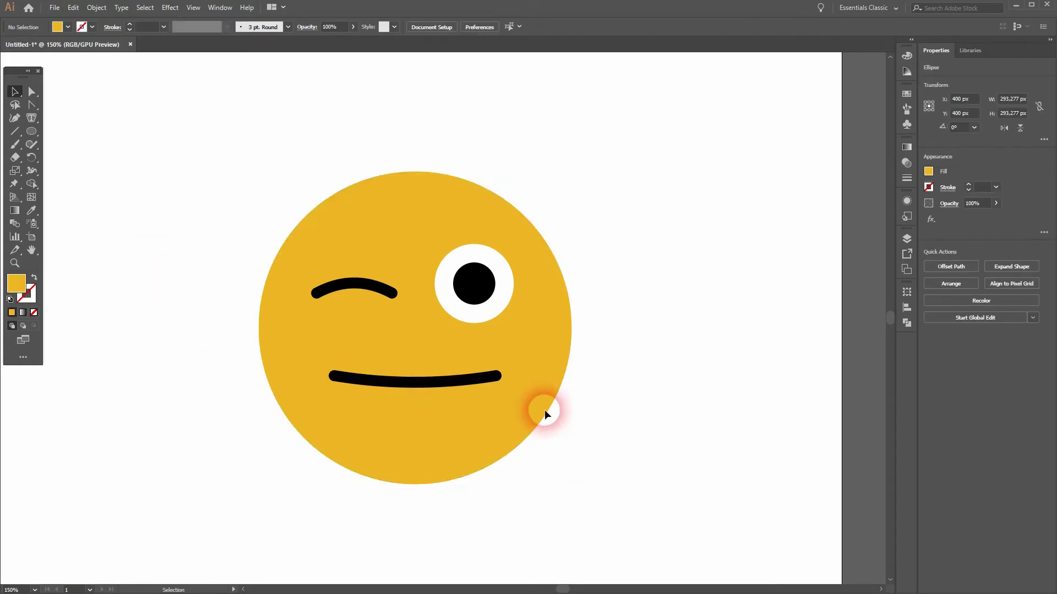
pyautogui.click(413, 385)
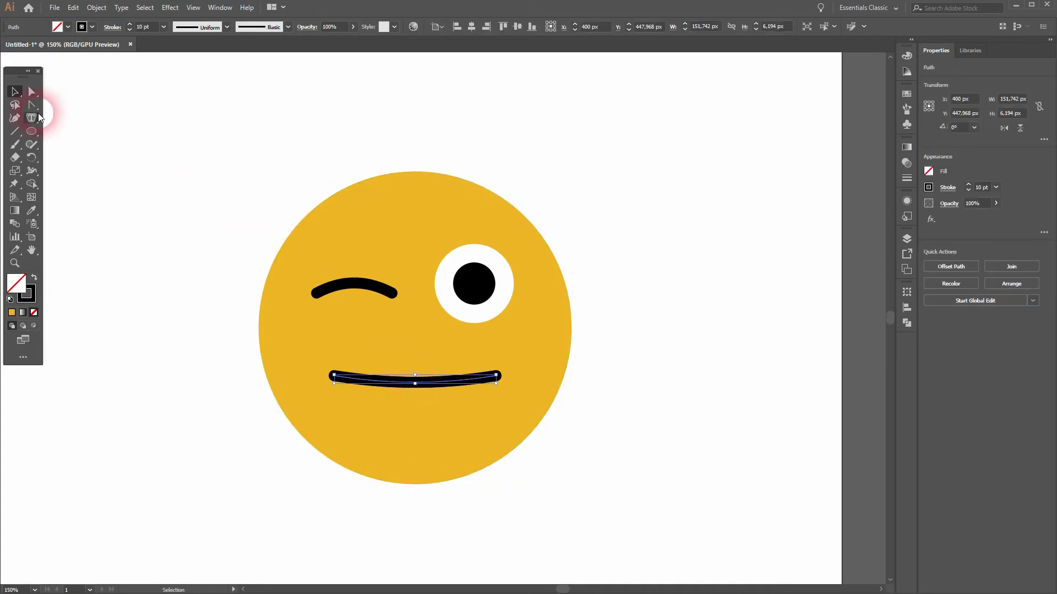
pyautogui.click(37, 109)
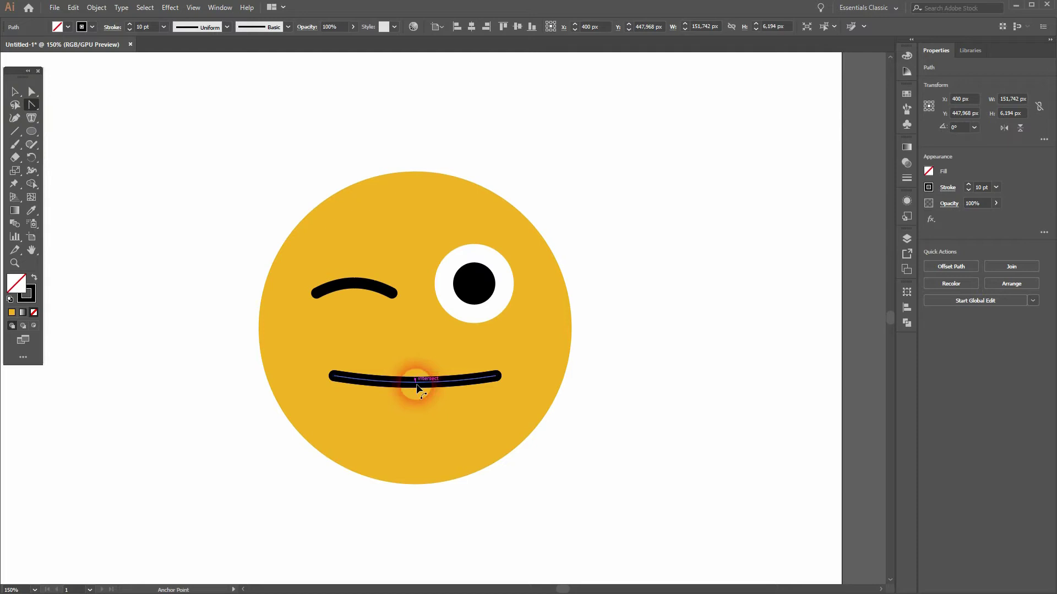
pyautogui.moveTo(416, 385); pyautogui.dragTo(415, 446)
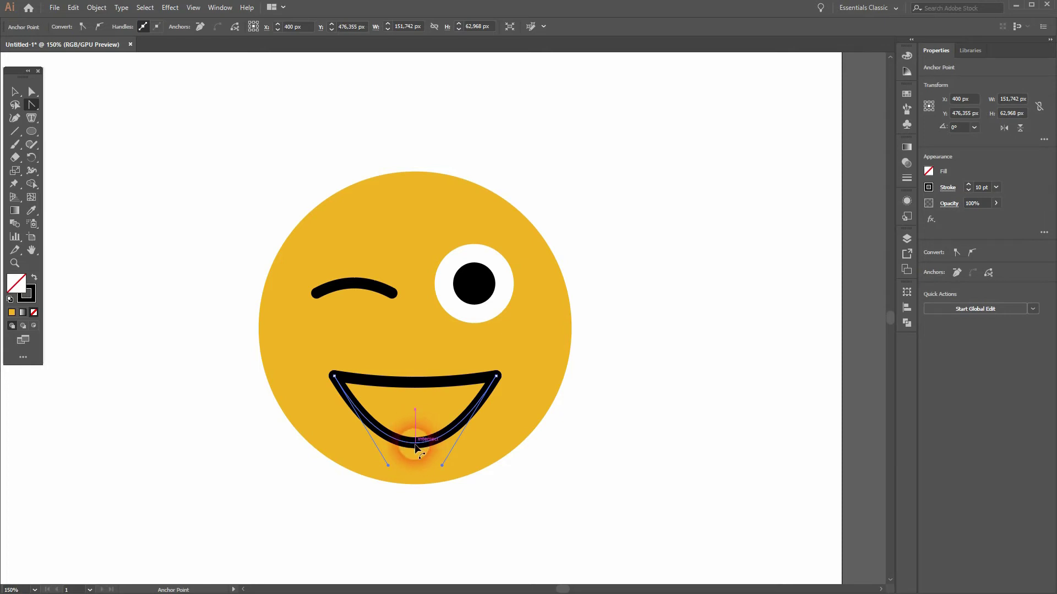
pyautogui.moveTo(416, 444); pyautogui.dragTo(418, 438)
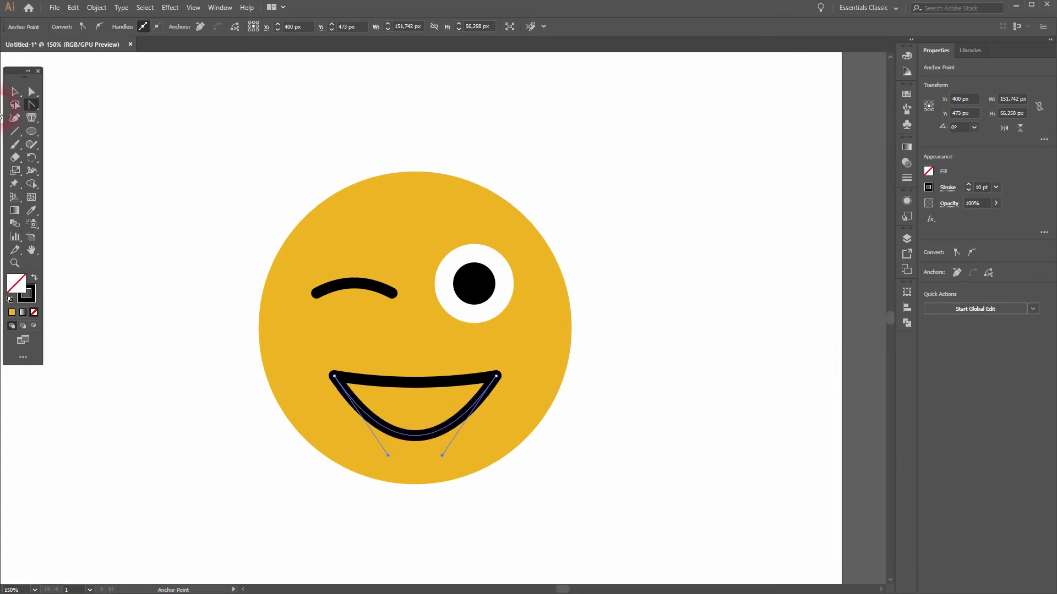
pyautogui.click(12, 95)
pyautogui.click(723, 358)
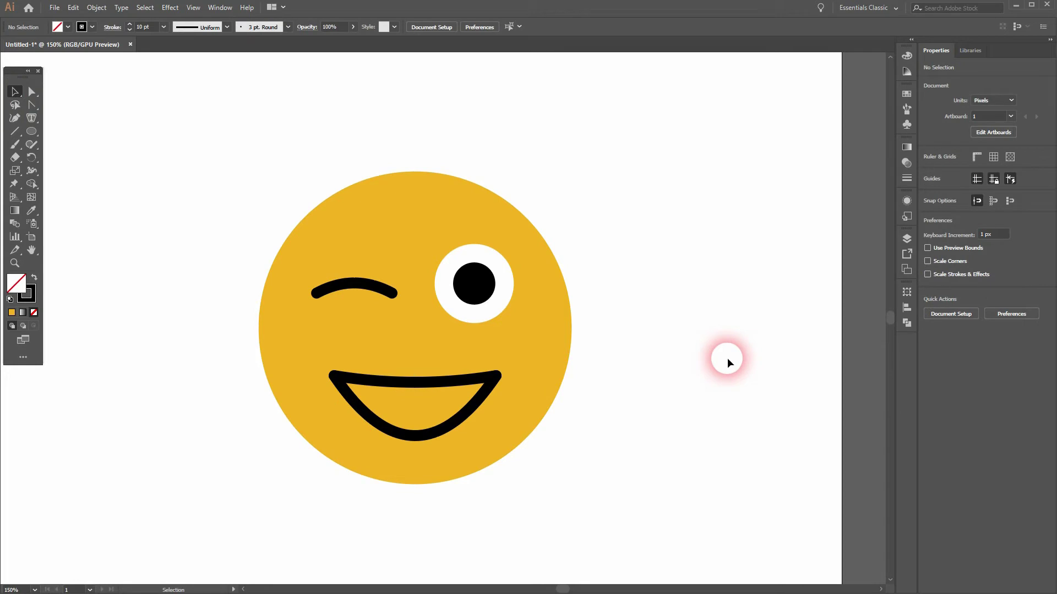
# Nudge the mouth down slightly.
pyautogui.click(423, 389)
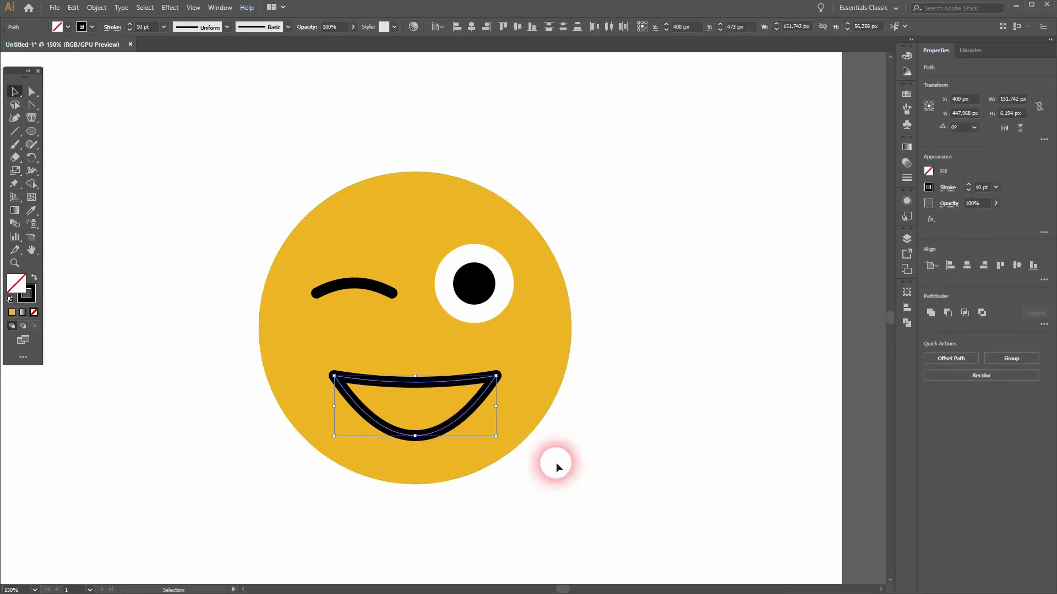
pyautogui.press('Down')
pyautogui.press('Down')
pyautogui.press('Down')
pyautogui.press('Down')
pyautogui.press('Down')
pyautogui.press('Down')
pyautogui.press('Down')
pyautogui.press('Down')
pyautogui.press('Down')
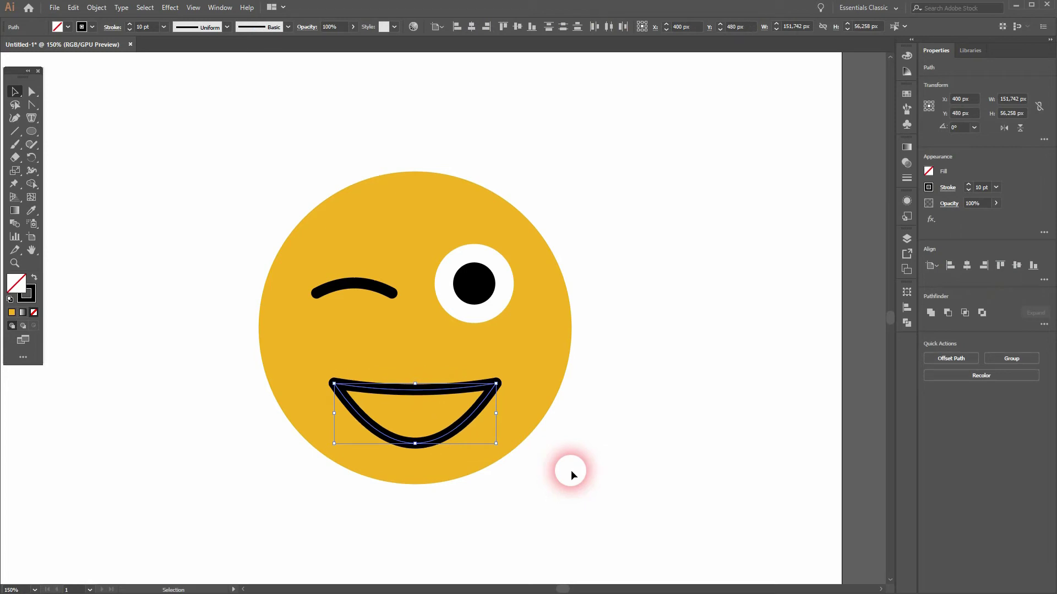
pyautogui.click(647, 439)
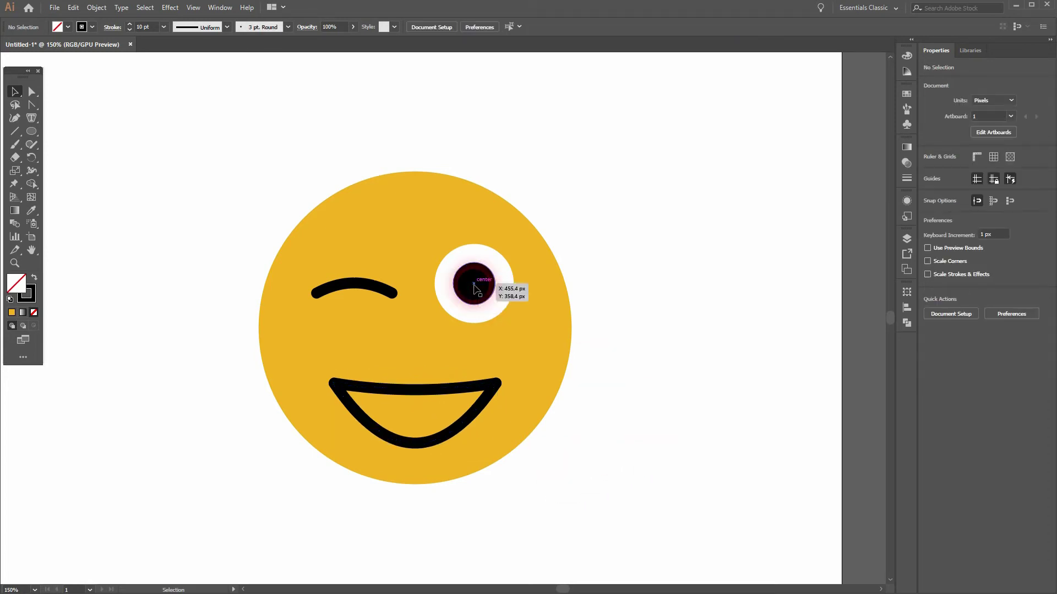
# Move the face circle up slightly and nudge the wink and eye down.
pyautogui.moveTo(245, 258); pyautogui.dragTo(572, 319)
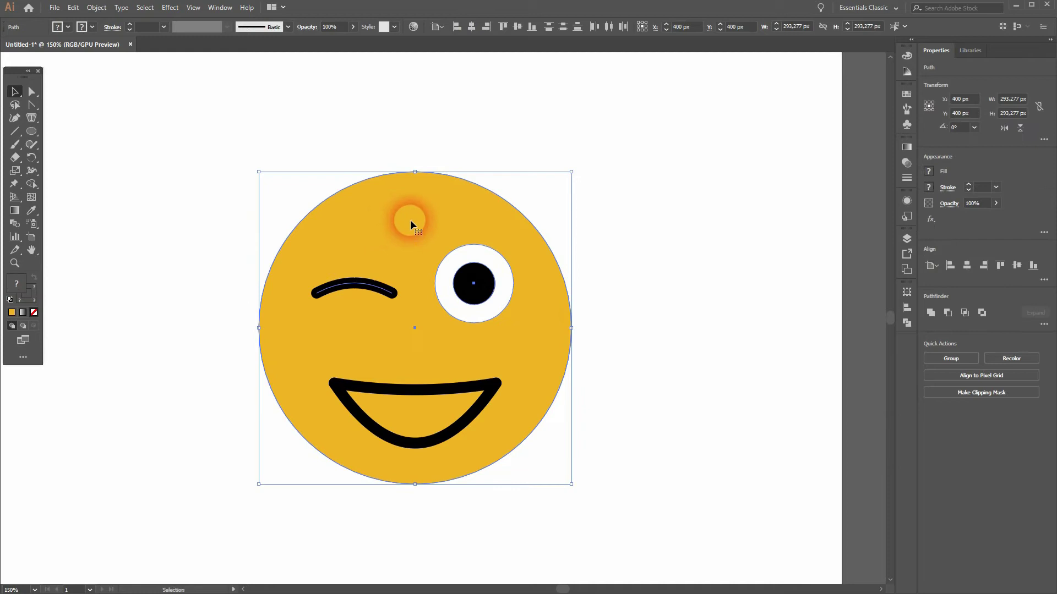
pyautogui.click(667, 203)
pyautogui.click(452, 214)
pyautogui.moveTo(497, 245); pyautogui.dragTo(510, 252)
pyautogui.click(724, 251)
pyautogui.moveTo(265, 210); pyautogui.dragTo(594, 330)
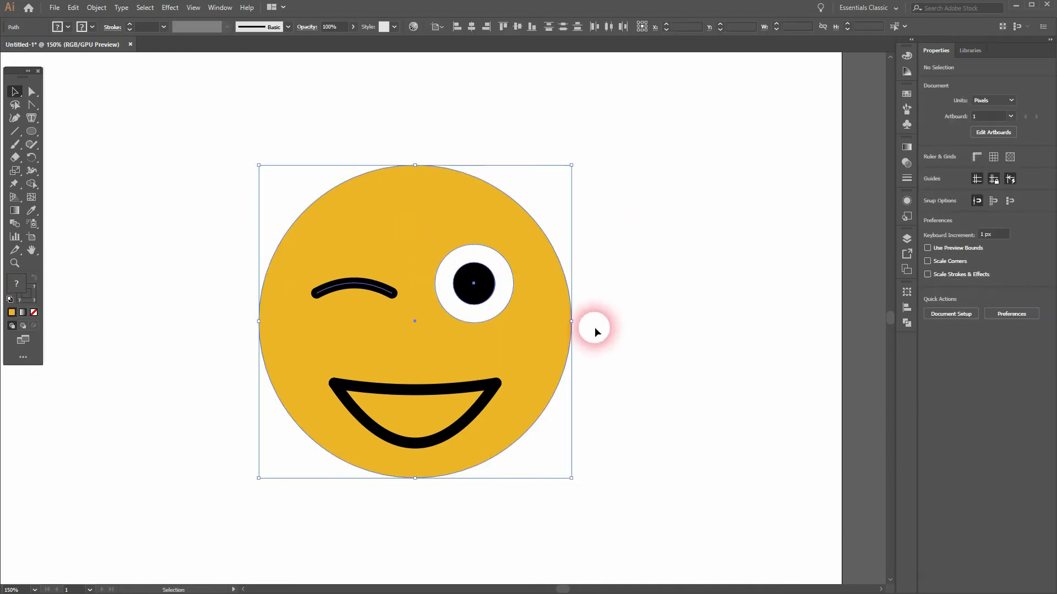
pyautogui.keyDown('shift'); pyautogui.click(391, 223); pyautogui.keyUp('shift')
pyautogui.press('Down')
pyautogui.press('Down')
pyautogui.press('Down')
pyautogui.press('Down')
pyautogui.press('Down')
pyautogui.press('Down')
pyautogui.press('Down')
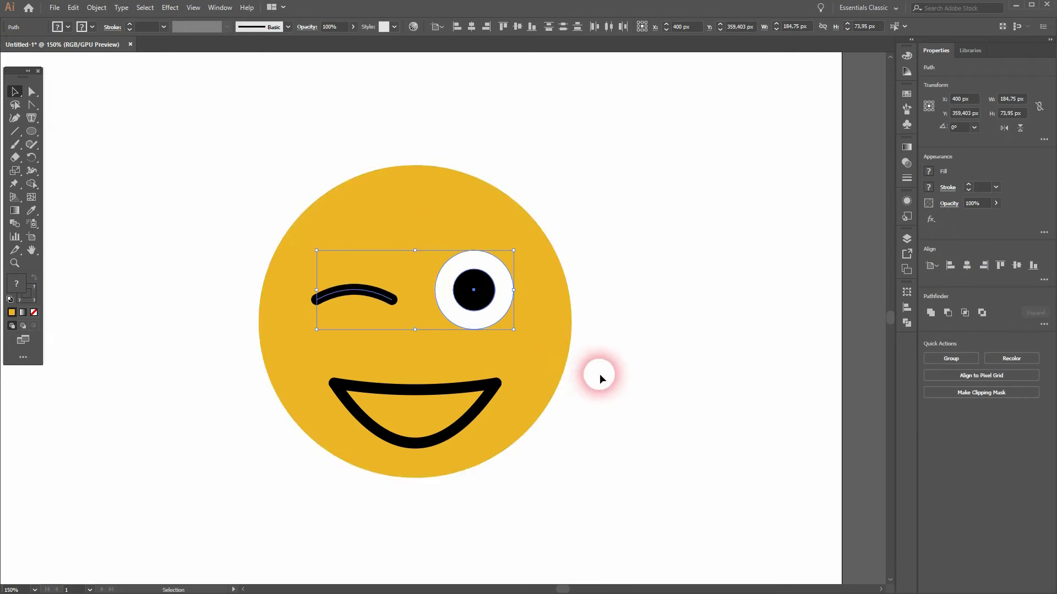
pyautogui.click(650, 385)
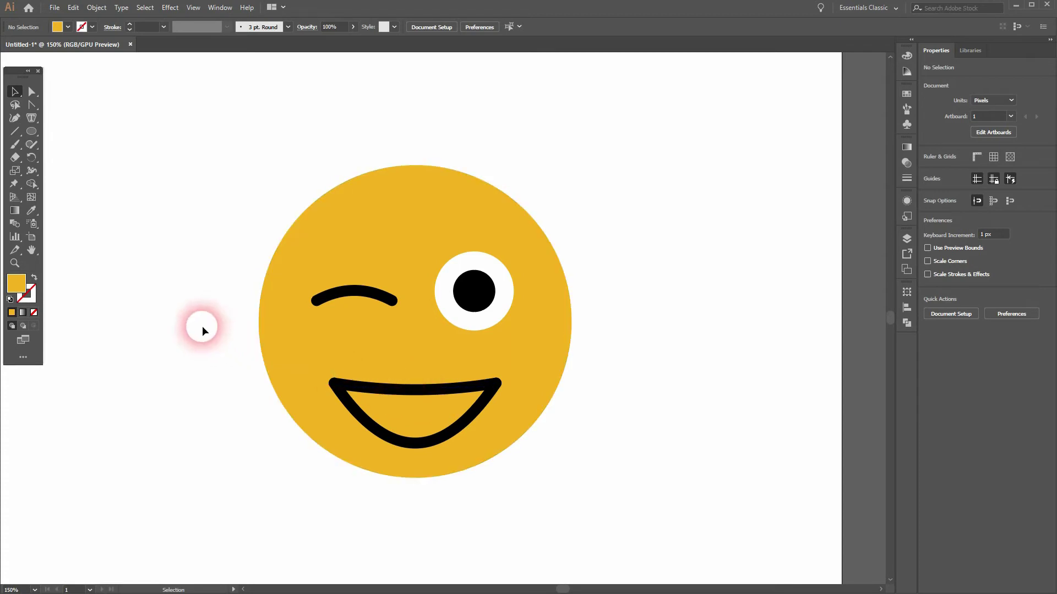
# Expand the mouth's stroke into filled shapes with Object > Expand.
pyautogui.moveTo(226, 337); pyautogui.dragTo(525, 440)
pyautogui.keyDown('shift'); pyautogui.click(529, 380); pyautogui.keyUp('shift')
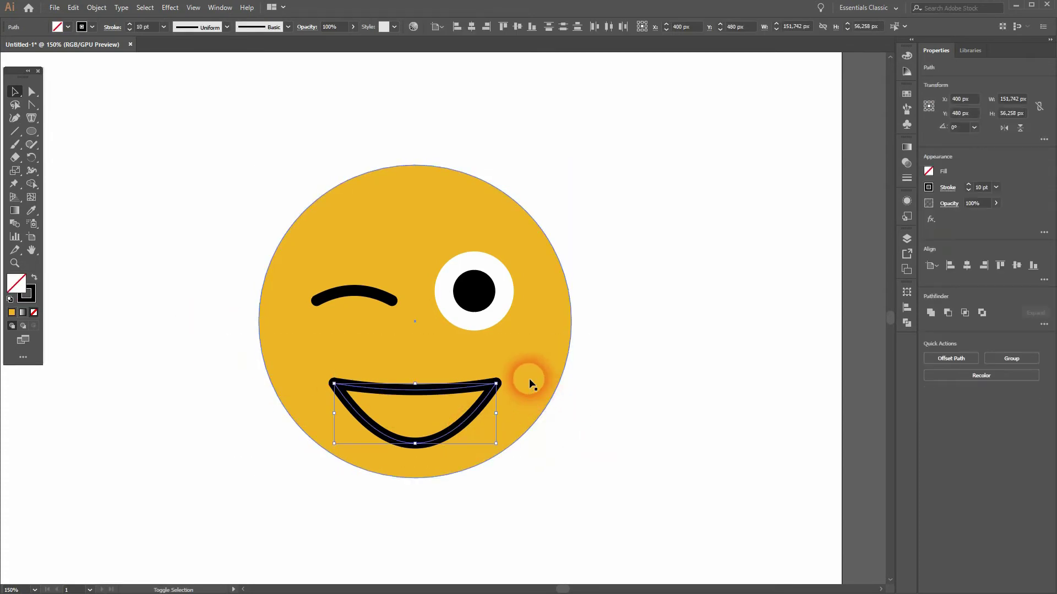
pyautogui.click(96, 7)
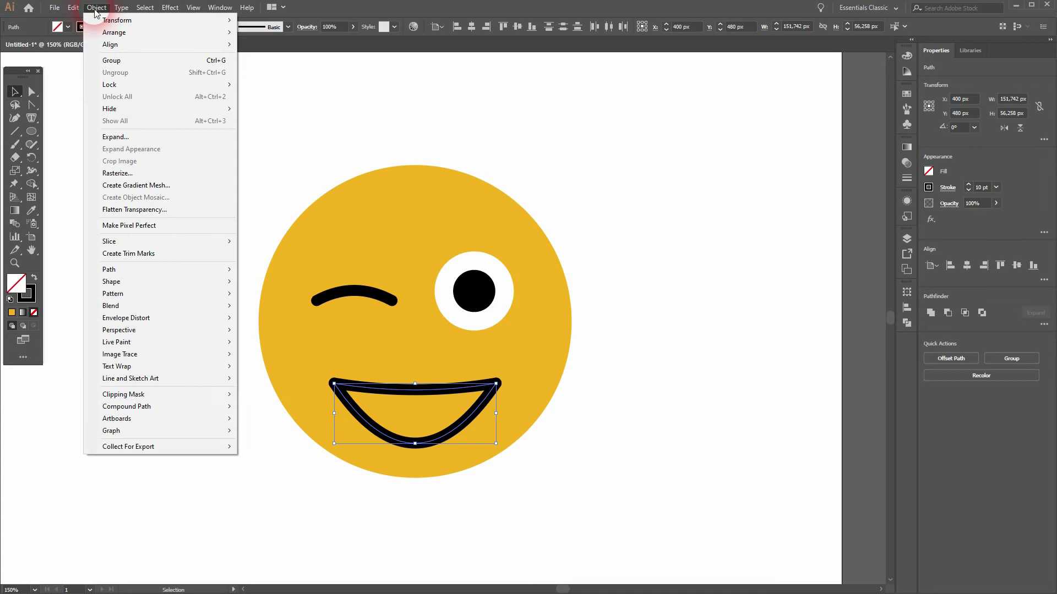
pyautogui.click(146, 136)
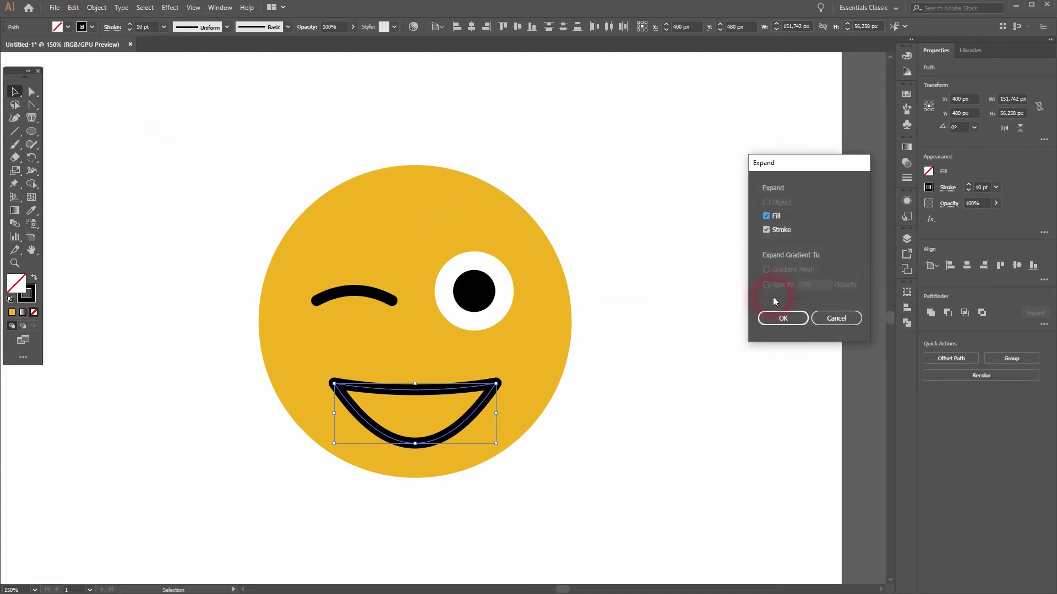
pyautogui.click(800, 323)
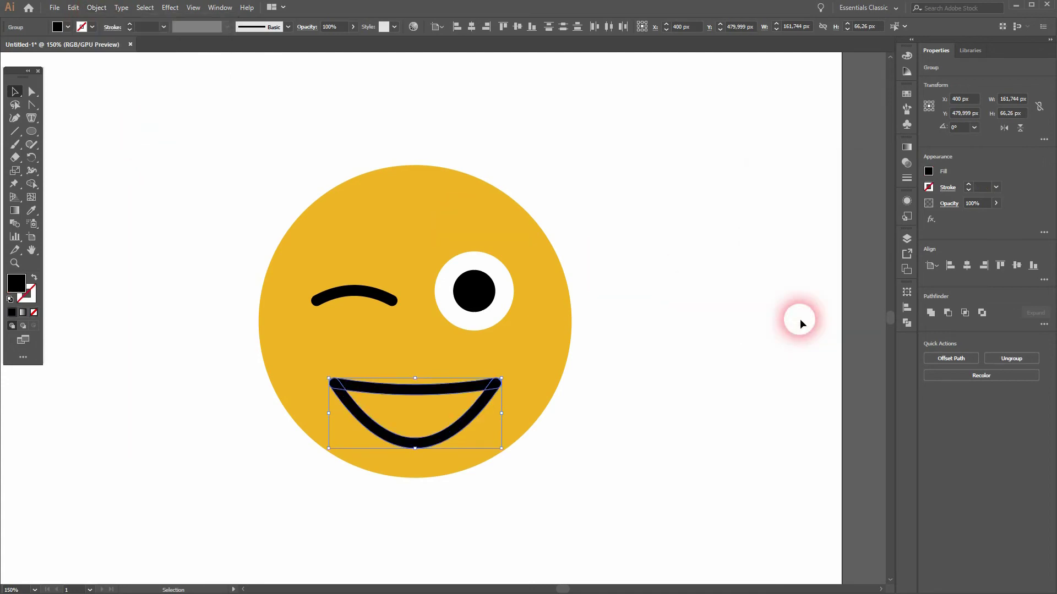
# Merge the mouth's inner region and crescent into one black shape with Shape Builder.
pyautogui.click(32, 184)
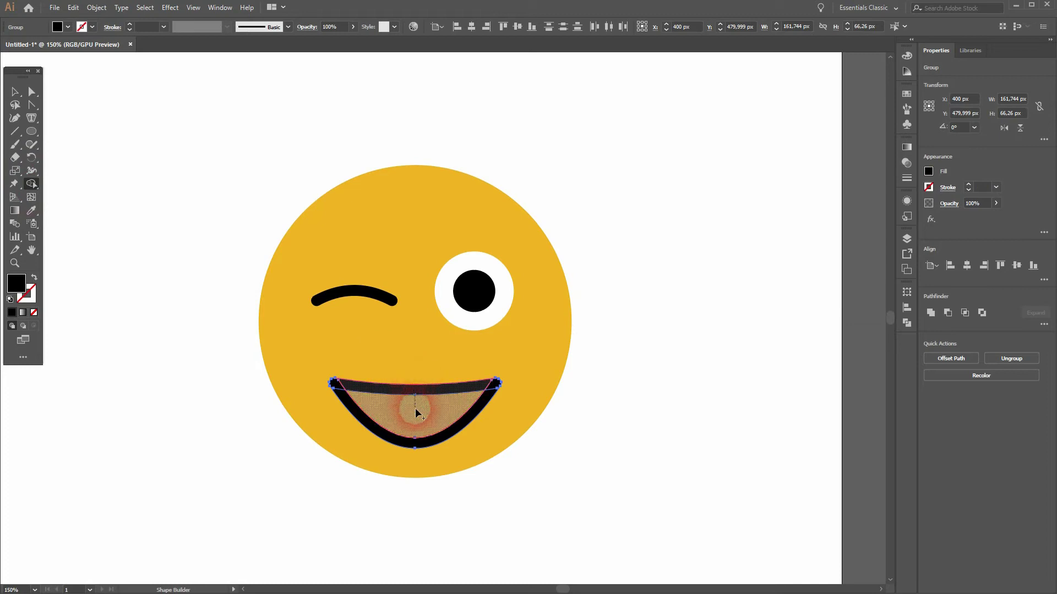
pyautogui.click(418, 425)
pyautogui.moveTo(432, 438)
pyautogui.mouseDown()
pyautogui.moveTo(414, 417)
pyautogui.moveTo(334, 385)
pyautogui.moveTo(484, 385)
pyautogui.mouseUp()
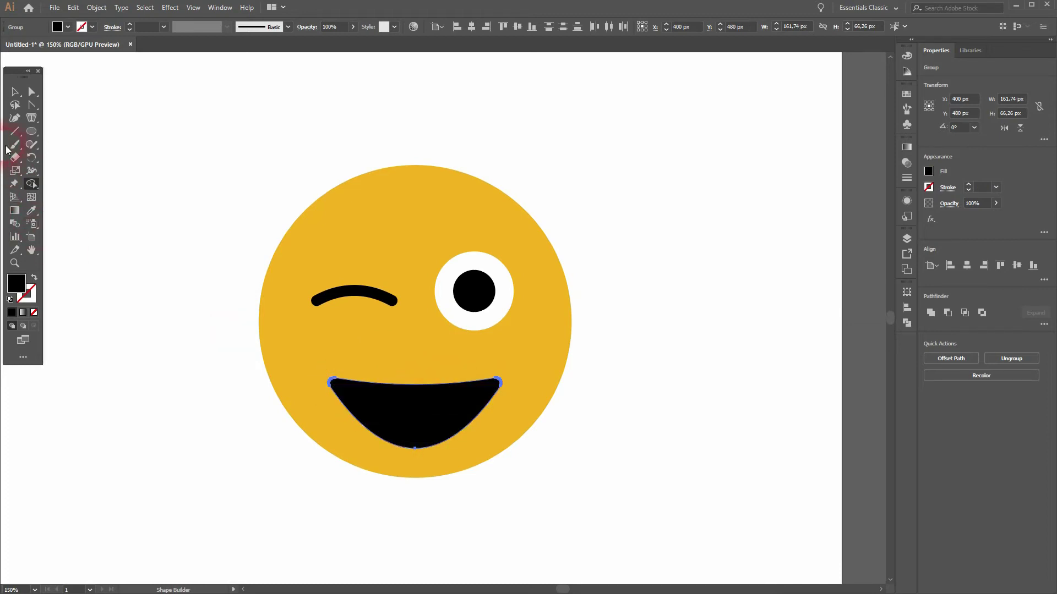
pyautogui.click(15, 94)
pyautogui.click(127, 290)
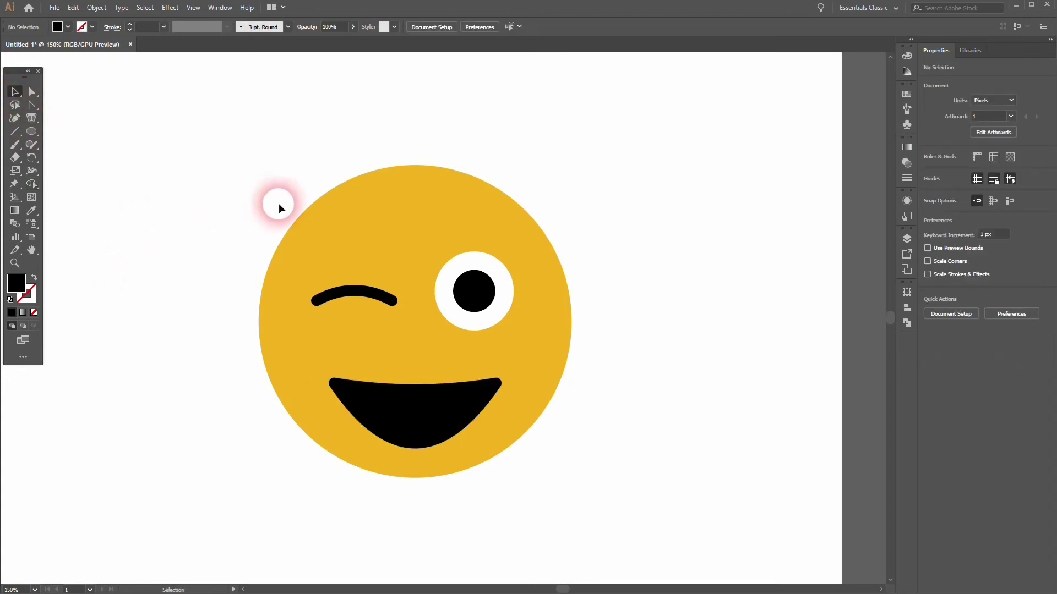
# Lower the wink and eye slightly with the arrow keys.
pyautogui.click(437, 317)
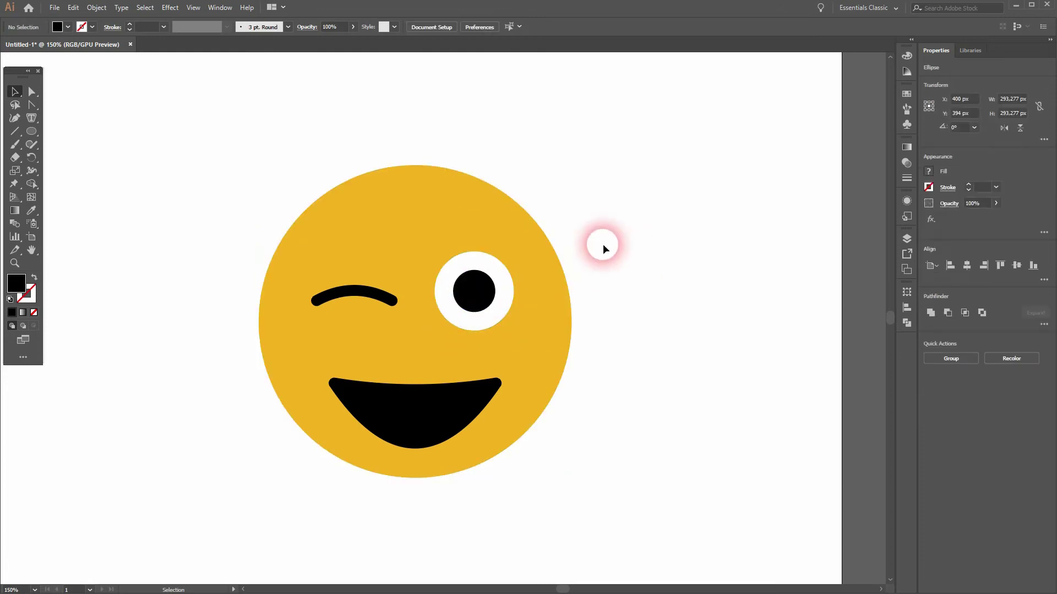
pyautogui.moveTo(616, 230); pyautogui.dragTo(200, 341)
pyautogui.keyDown('shift'); pyautogui.click(382, 219); pyautogui.keyUp('shift')
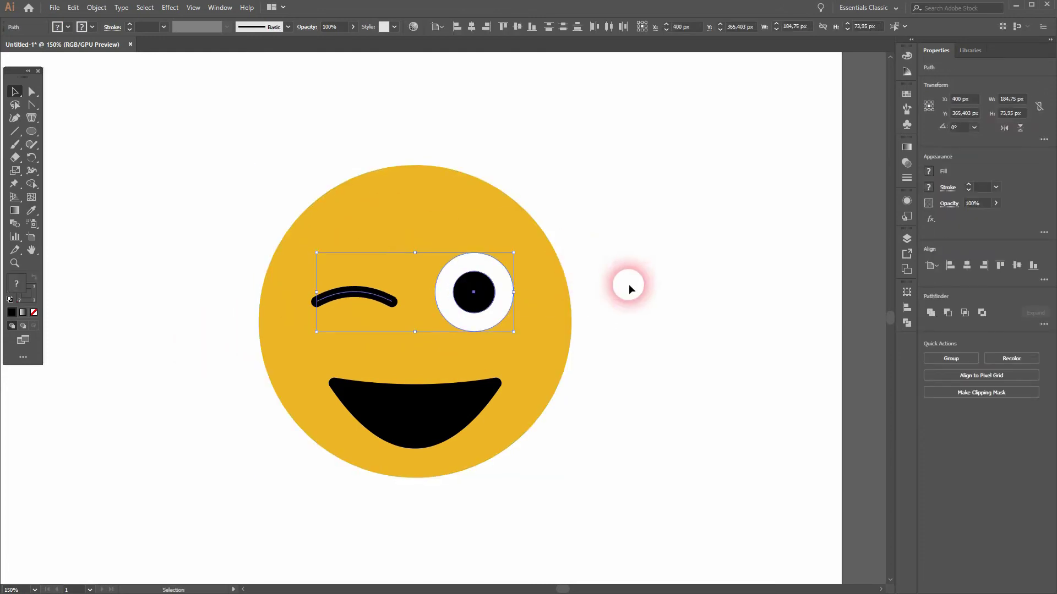
pyautogui.press('Down')
pyautogui.press('Down')
pyautogui.press('Down')
pyautogui.press('Down')
pyautogui.press('Down')
pyautogui.press('Down')
pyautogui.press('Down')
pyautogui.press('Down')
pyautogui.press('Down')
pyautogui.press('Down')
pyautogui.press('Down')
pyautogui.press('Down')
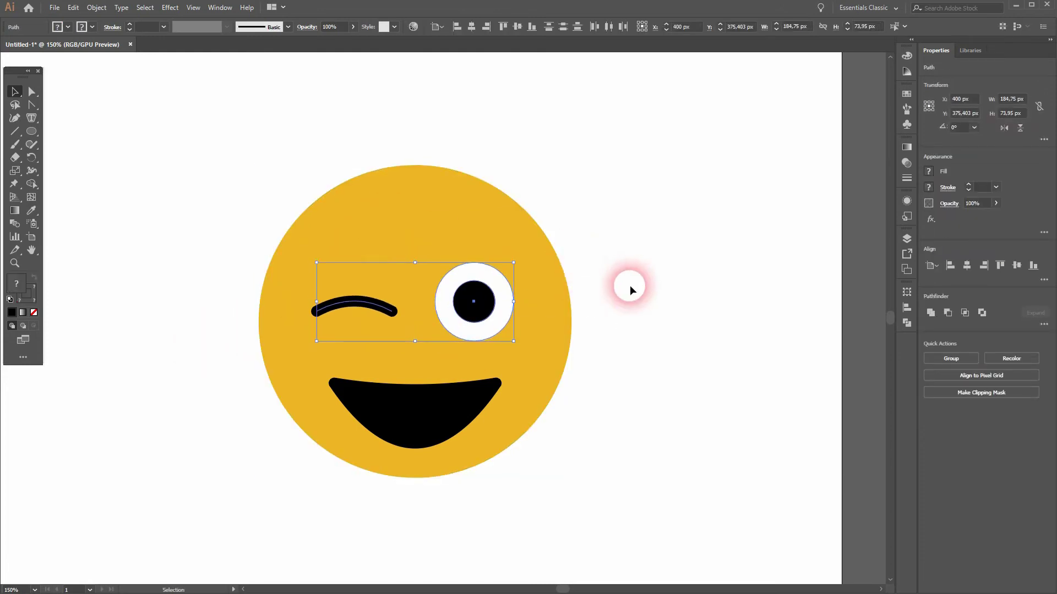
pyautogui.press('Up')
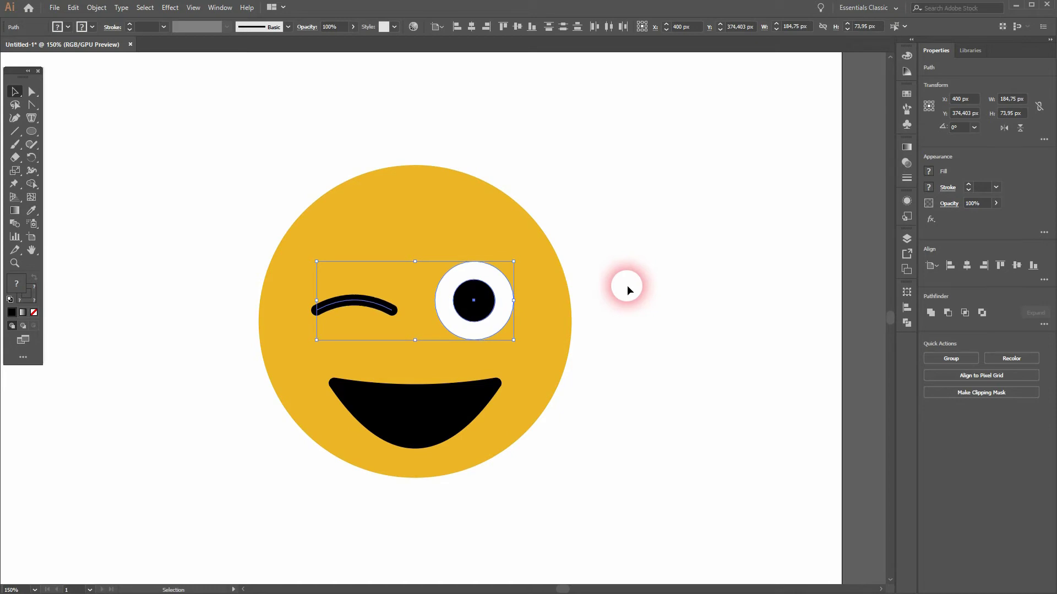
pyautogui.click(626, 285)
# Enlarge the black mouth to about 198 px wide and 82 px tall.
pyautogui.click(422, 429)
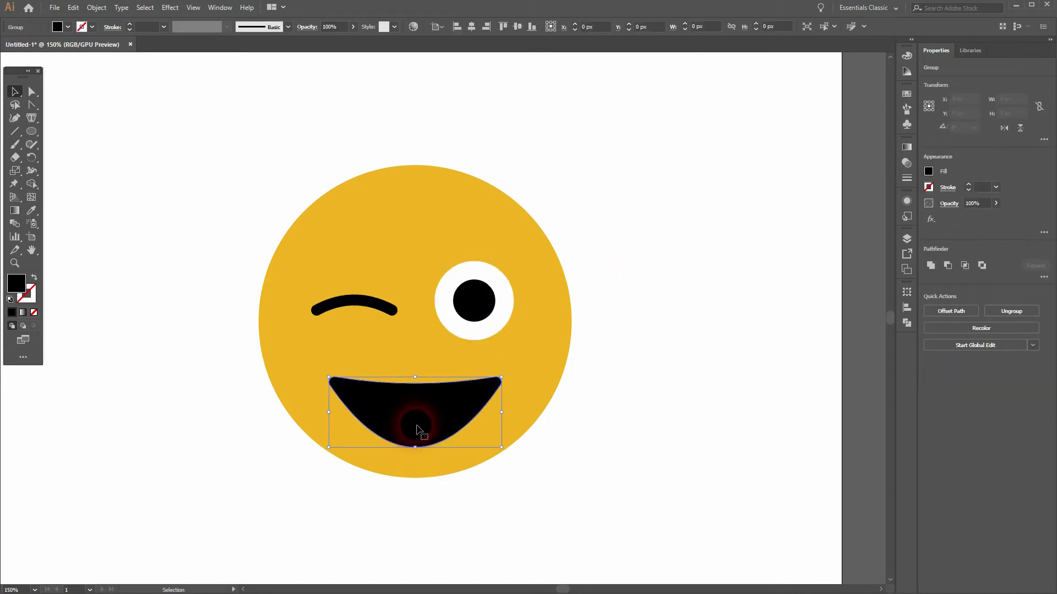
pyautogui.moveTo(415, 444); pyautogui.dragTo(421, 461)
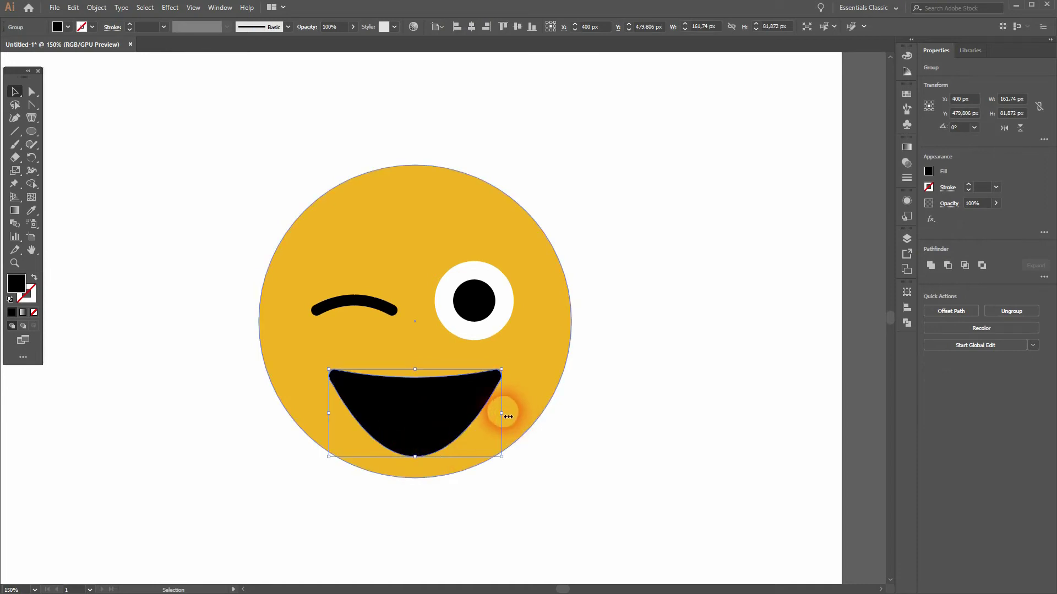
pyautogui.moveTo(503, 417); pyautogui.dragTo(525, 417)
pyautogui.click(606, 417)
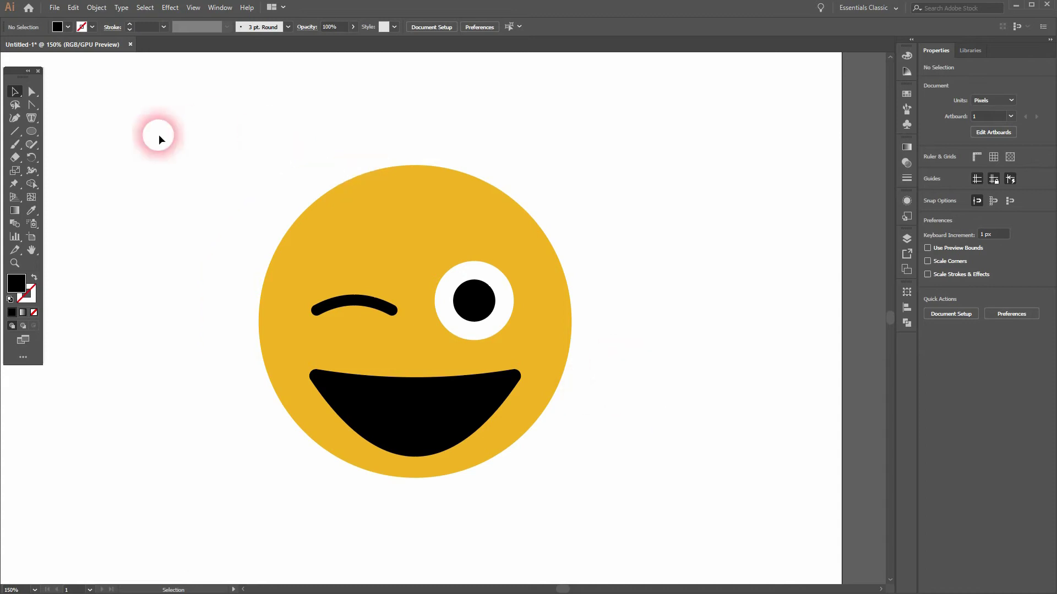
# Draw a tall crimson-filled ellipse over the mouth with the Ellipse tool.
pyautogui.click(31, 131)
pyautogui.click(68, 26)
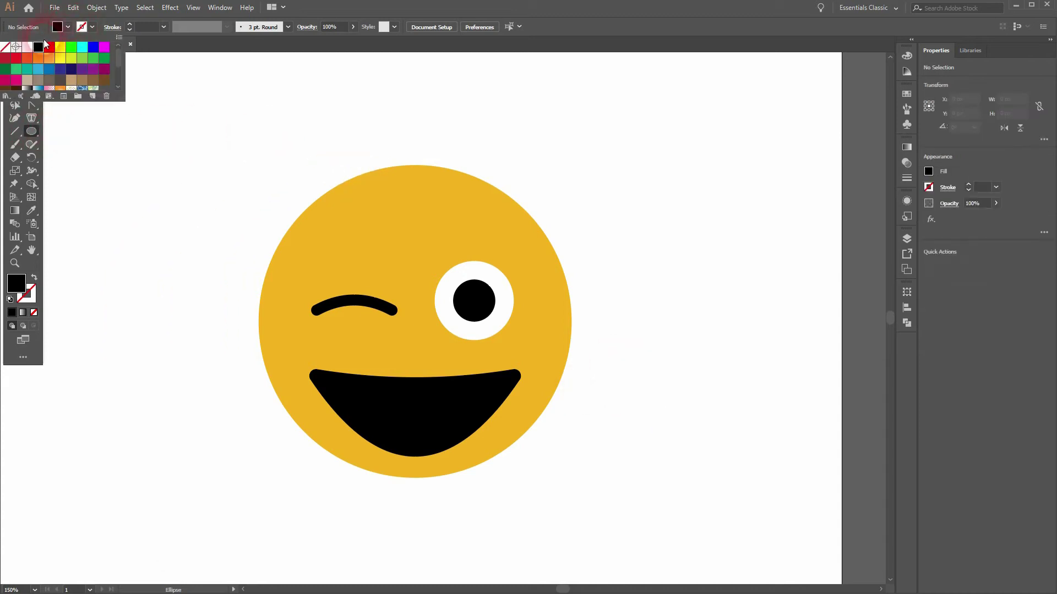
pyautogui.click(16, 57)
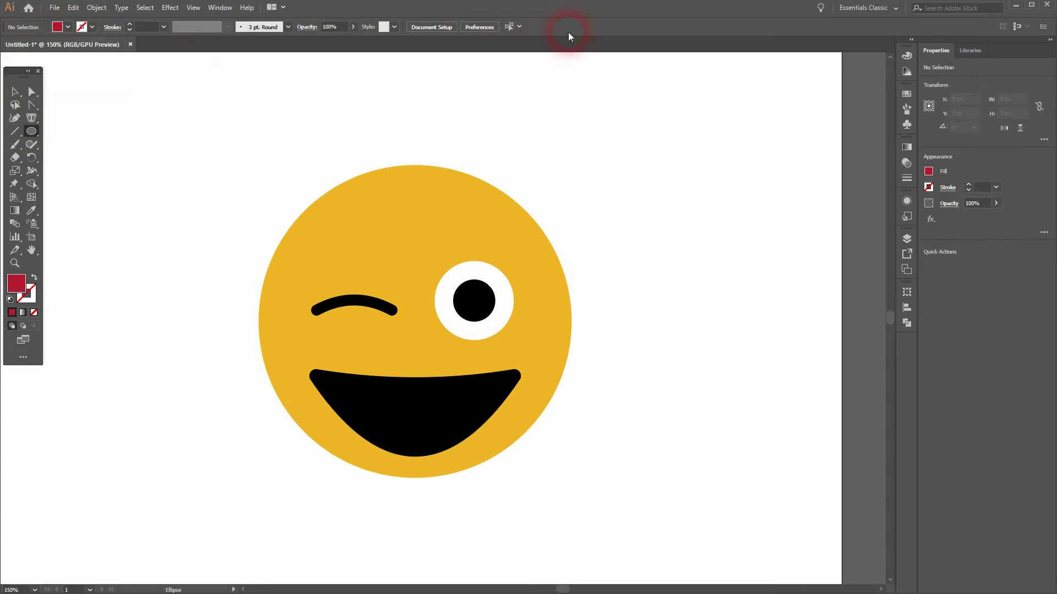
pyautogui.click(531, 295)
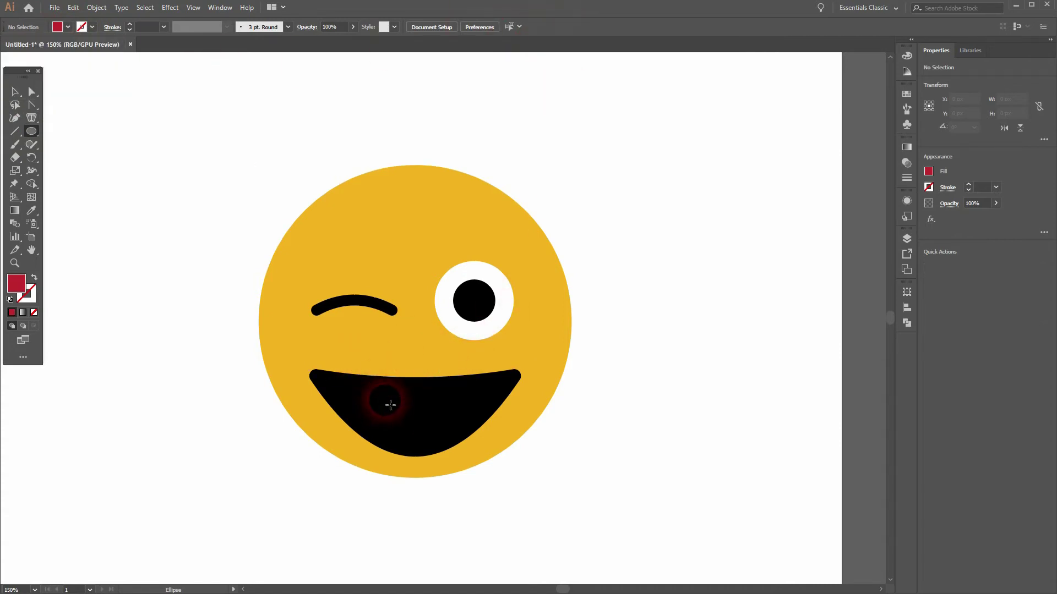
pyautogui.moveTo(358, 351); pyautogui.dragTo(481, 573)
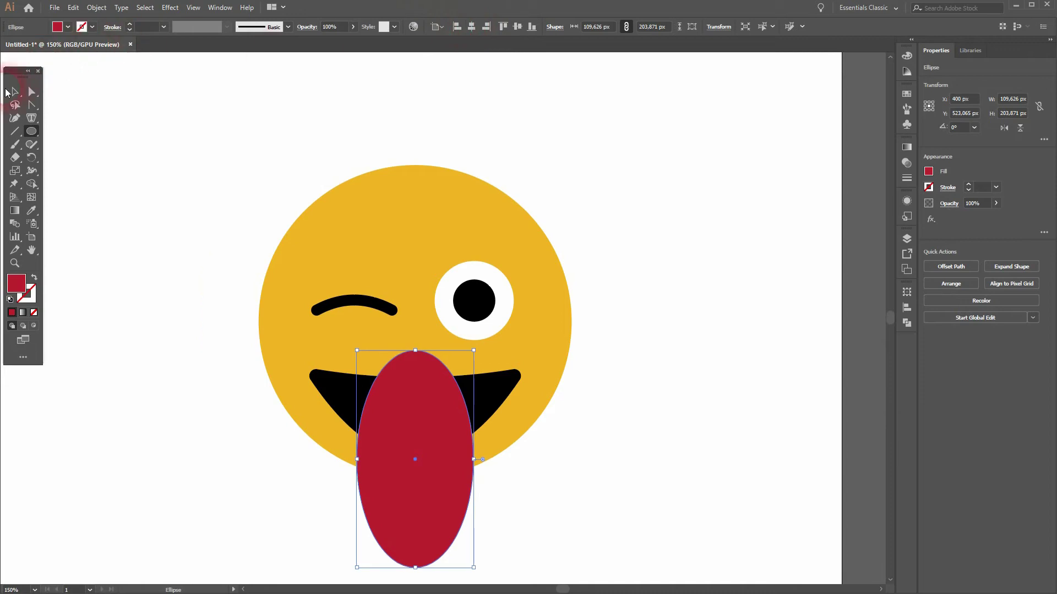
# Centre the crimson ellipse on the face, raise it, and shorten it to about 110 × 194 px.
pyautogui.click(14, 91)
pyautogui.moveTo(483, 460); pyautogui.dragTo(484, 462)
pyautogui.hotkey('shift', 'Up')
pyautogui.hotkey('shift', 'Up')
pyautogui.hotkey('shift', 'Up')
pyautogui.hotkey('shift', 'Up')
pyautogui.hotkey('shift', 'Up')
pyautogui.hotkey('shift', 'Up')
pyautogui.hotkey('shift', 'Up')
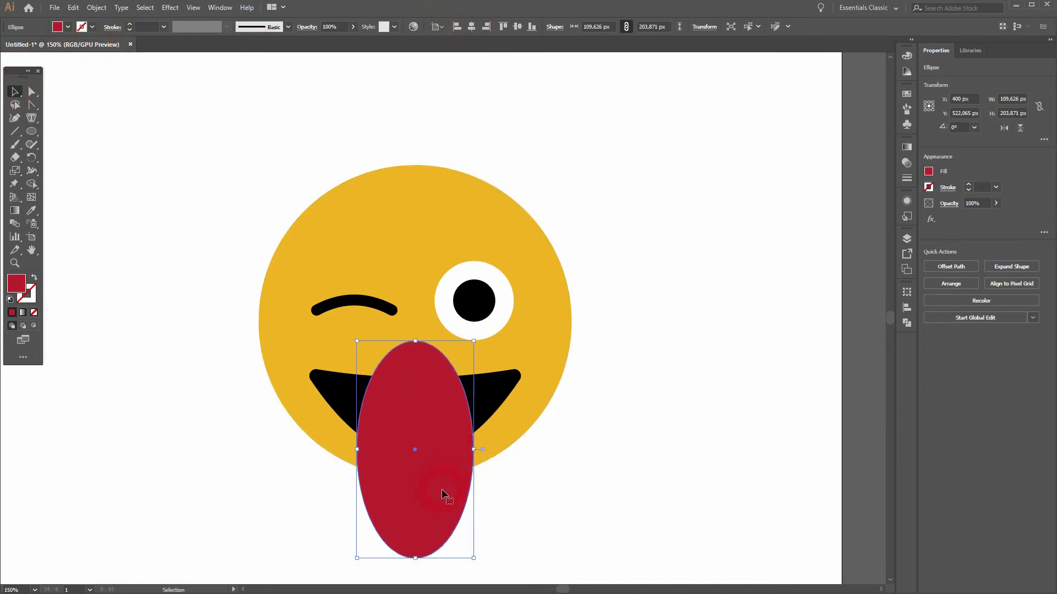
pyautogui.hotkey('shift', 'Up')
pyautogui.hotkey('shift', 'Up')
pyautogui.hotkey('shift', 'Up')
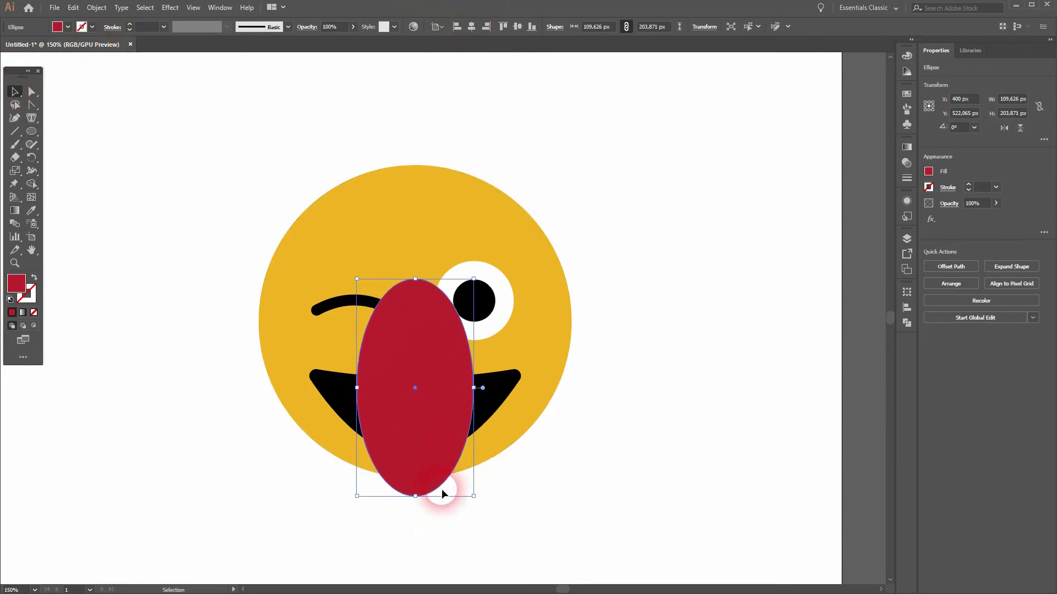
pyautogui.press('Up')
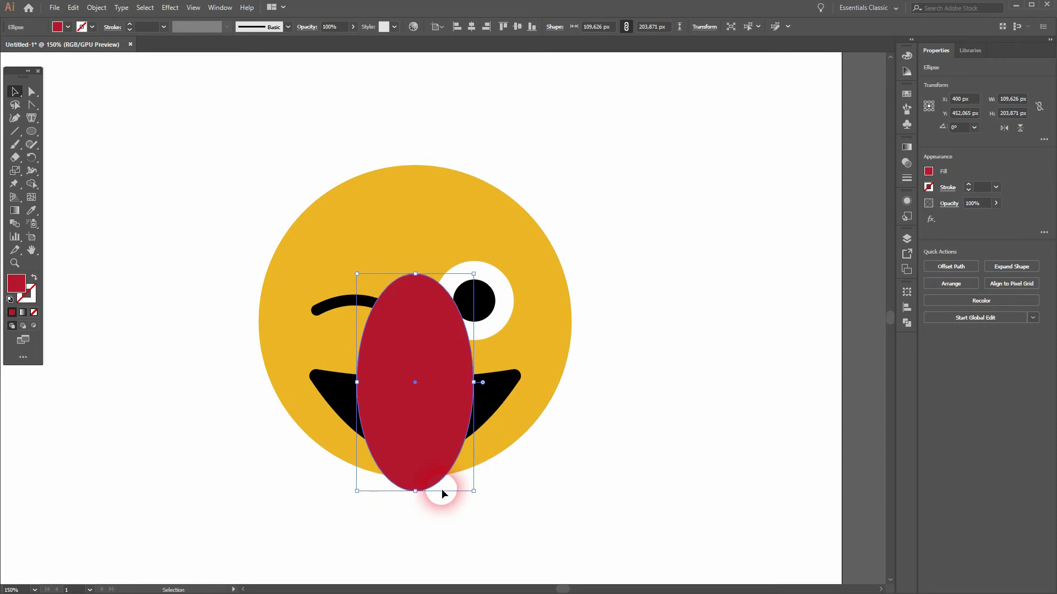
pyautogui.press('Down')
pyautogui.press('Down')
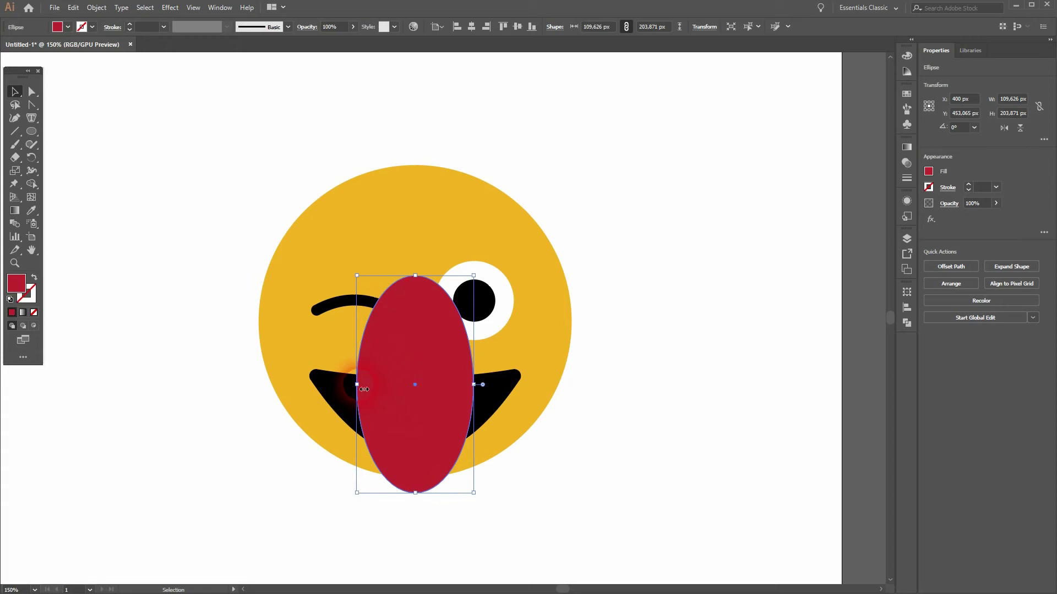
pyautogui.moveTo(415, 275)
pyautogui.mouseDown()
pyautogui.moveTo(420, 340)
pyautogui.moveTo(427, 291)
pyautogui.mouseUp()
# With the ellipse and mouth selected, delete the ellipse part above the mouth using Shape Builder.
pyautogui.click(412, 389)
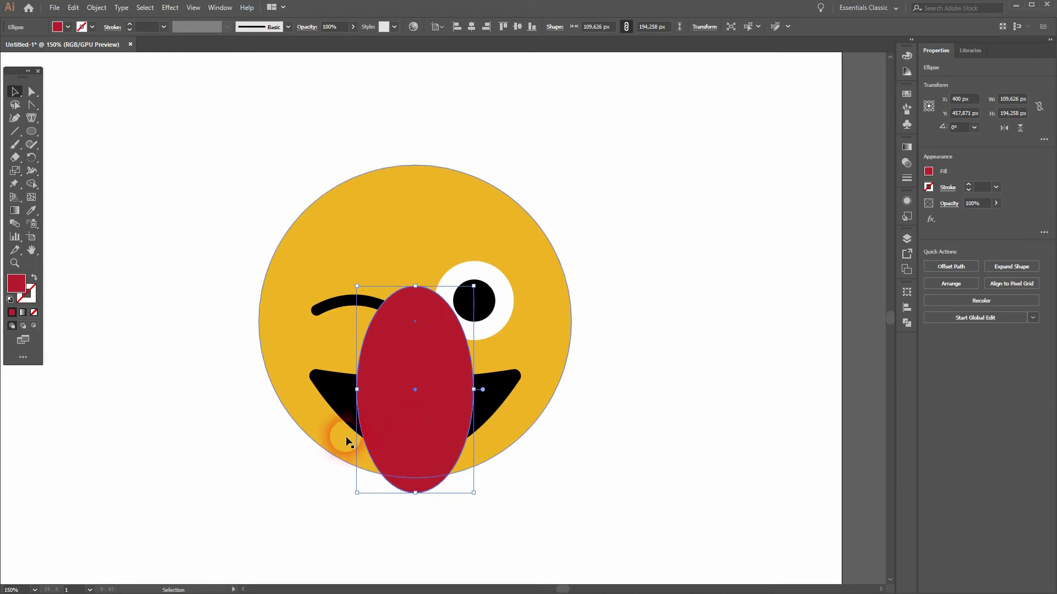
pyautogui.keyDown('shift'); pyautogui.click(331, 410); pyautogui.keyUp('shift')
pyautogui.click(31, 183)
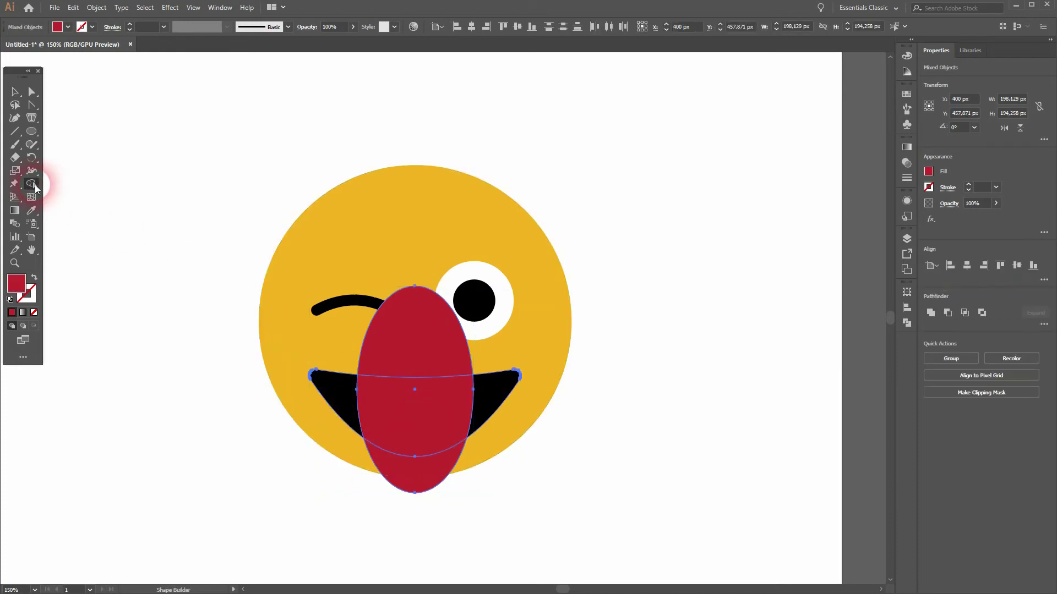
pyautogui.keyDown('alt'); pyautogui.click(378, 303); pyautogui.keyUp('alt')
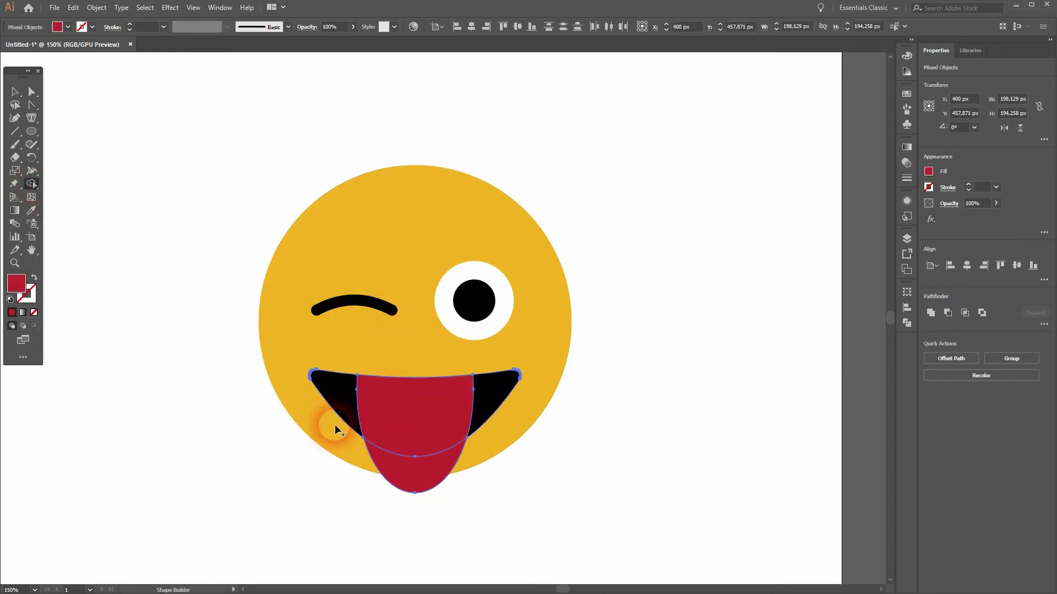
# Reselect the remaining tongue and nudge it down slightly.
pyautogui.click(14, 94)
pyautogui.click(377, 487)
pyautogui.click(427, 421)
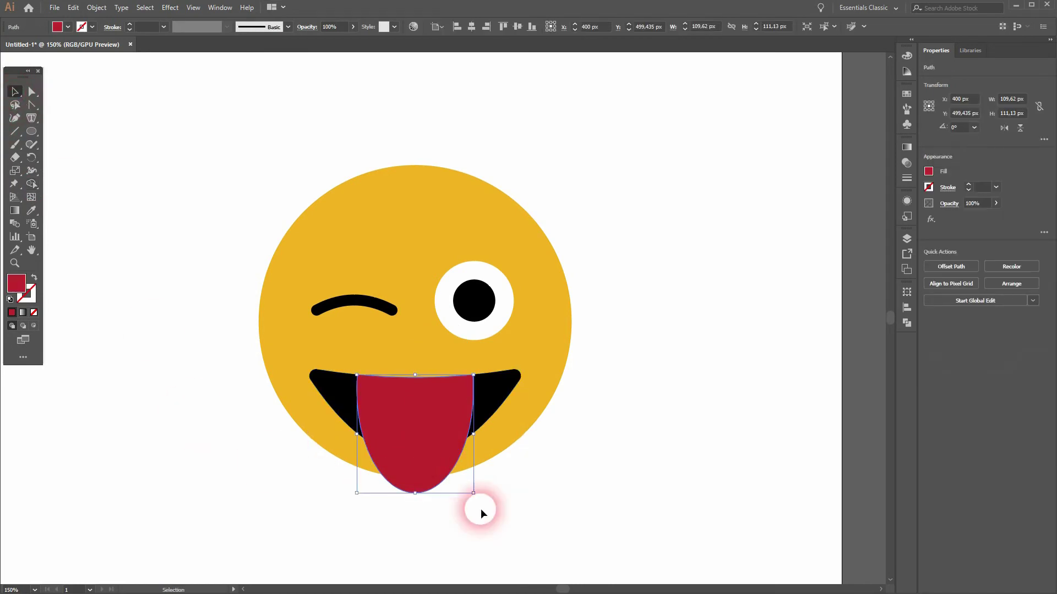
pyautogui.press('Down')
pyautogui.press('Down')
pyautogui.press('Down')
pyautogui.press('Down')
pyautogui.press('Down')
pyautogui.press('Down')
pyautogui.press('Down')
pyautogui.press('Down')
pyautogui.press('Down')
pyautogui.press('Down')
pyautogui.press('Down')
pyautogui.press('Down')
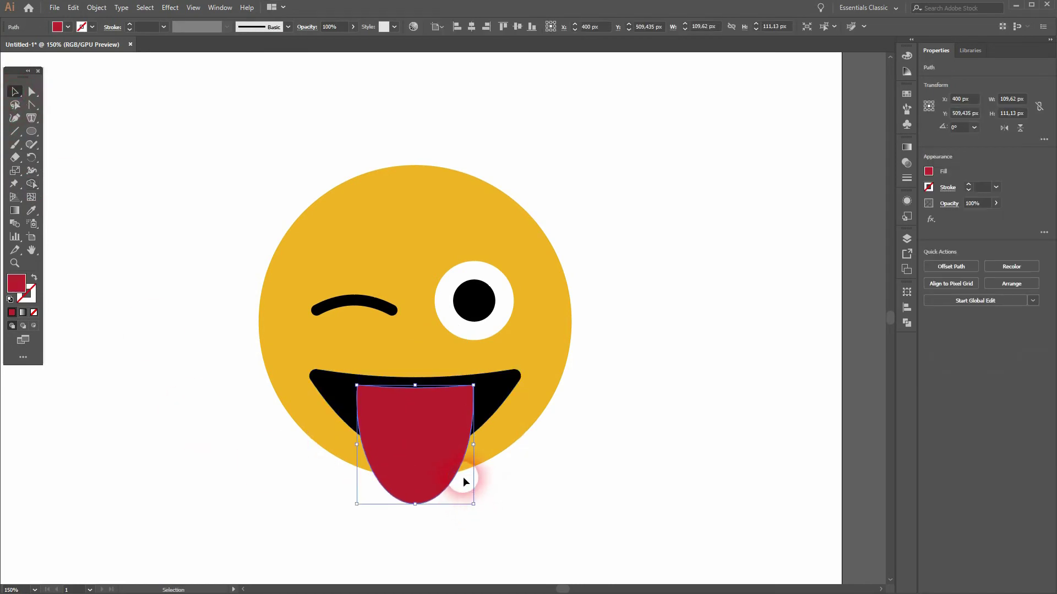
# Give the tongue's top edge a slight curve with the Anchor Point tool.
pyautogui.click(576, 462)
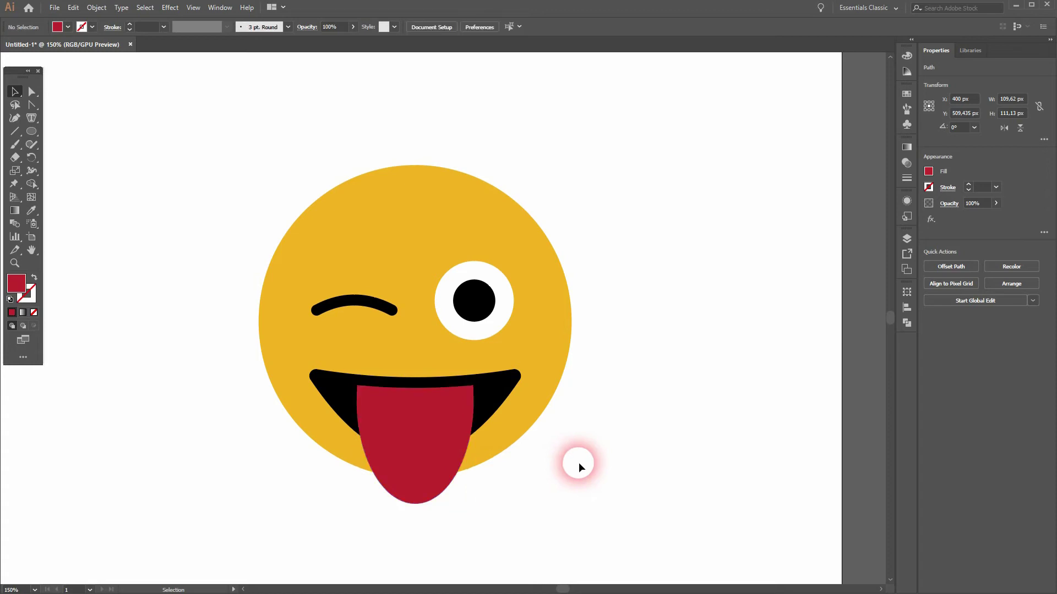
pyautogui.click(410, 418)
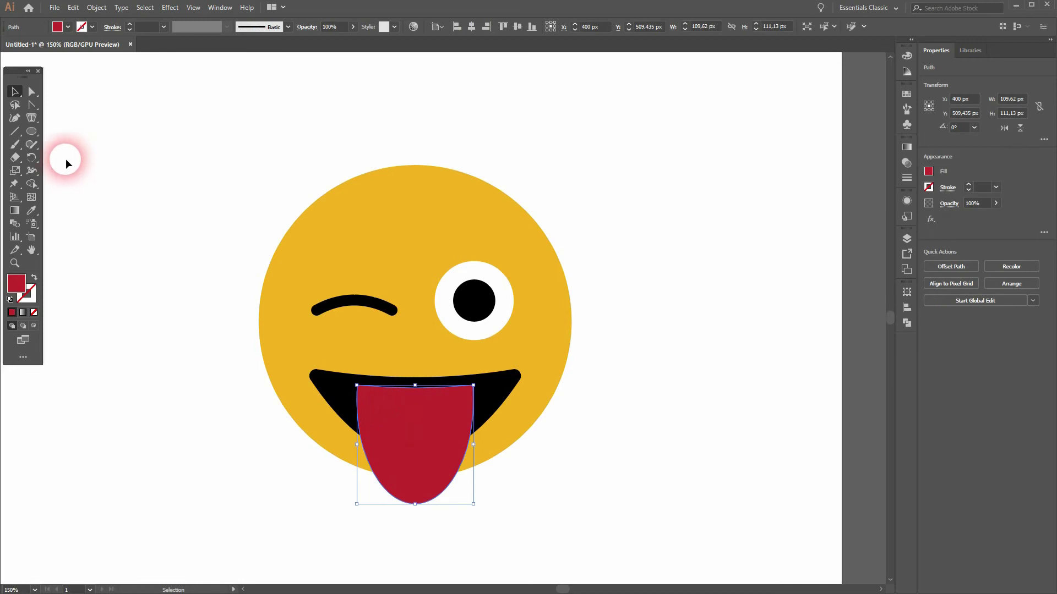
pyautogui.click(31, 105)
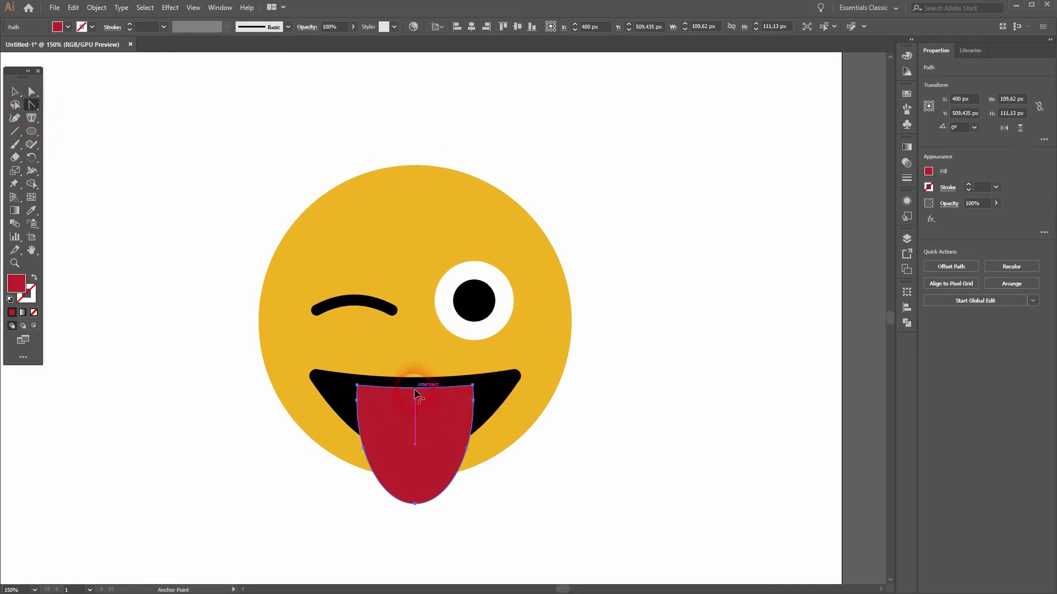
pyautogui.moveTo(413, 387); pyautogui.dragTo(416, 385)
pyautogui.click(15, 91)
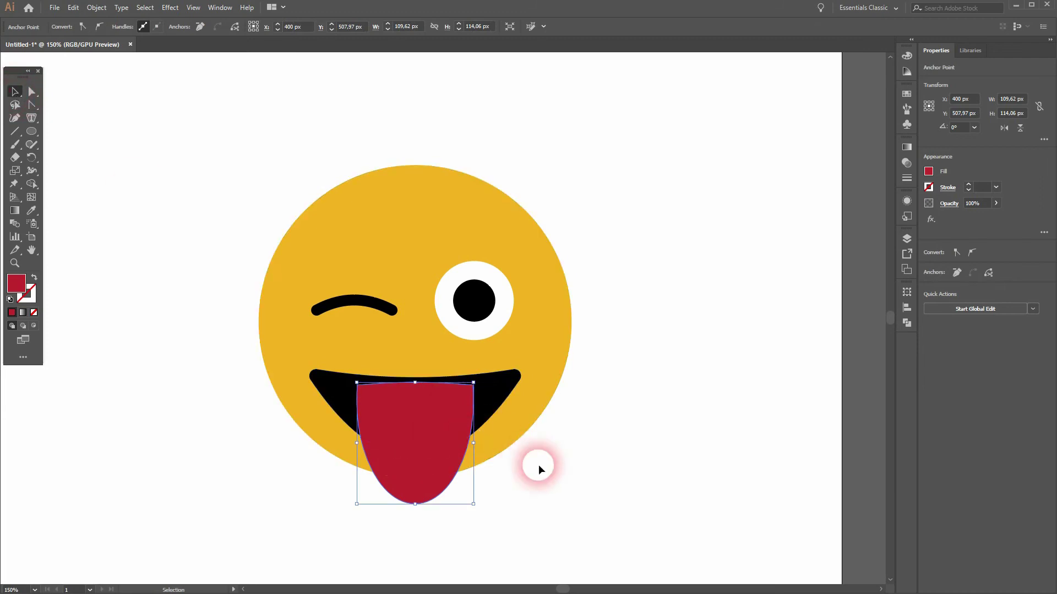
# Nudge the tongue down one step and bend its top edge upward into an arch (about 109.6 × 118.8 px).
pyautogui.click(507, 436)
pyautogui.click(392, 443)
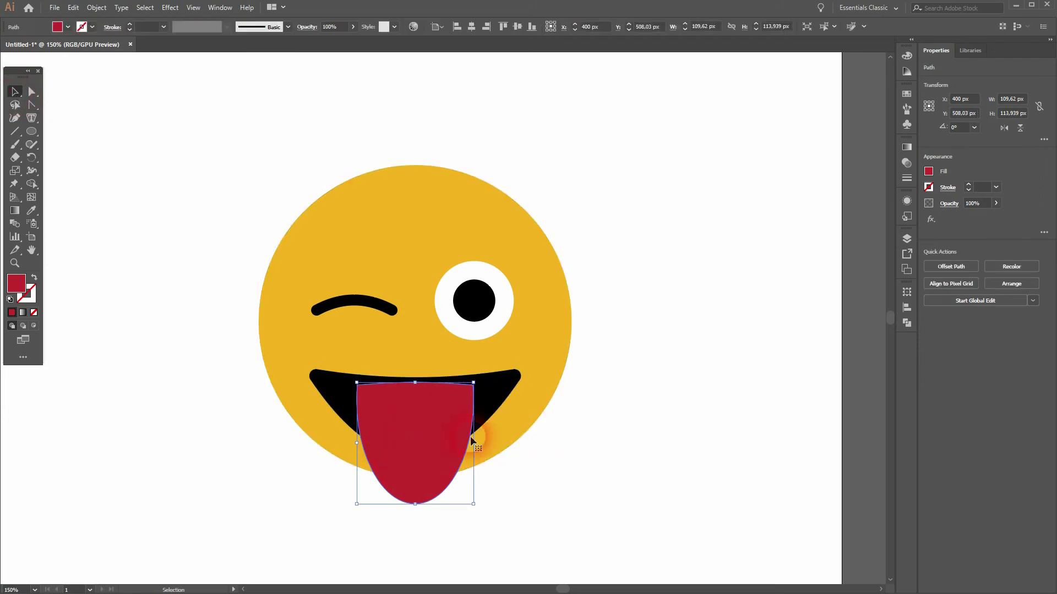
pyautogui.press('Down')
pyautogui.press('Down')
pyautogui.press('Down')
pyautogui.press('Down')
pyautogui.press('Down')
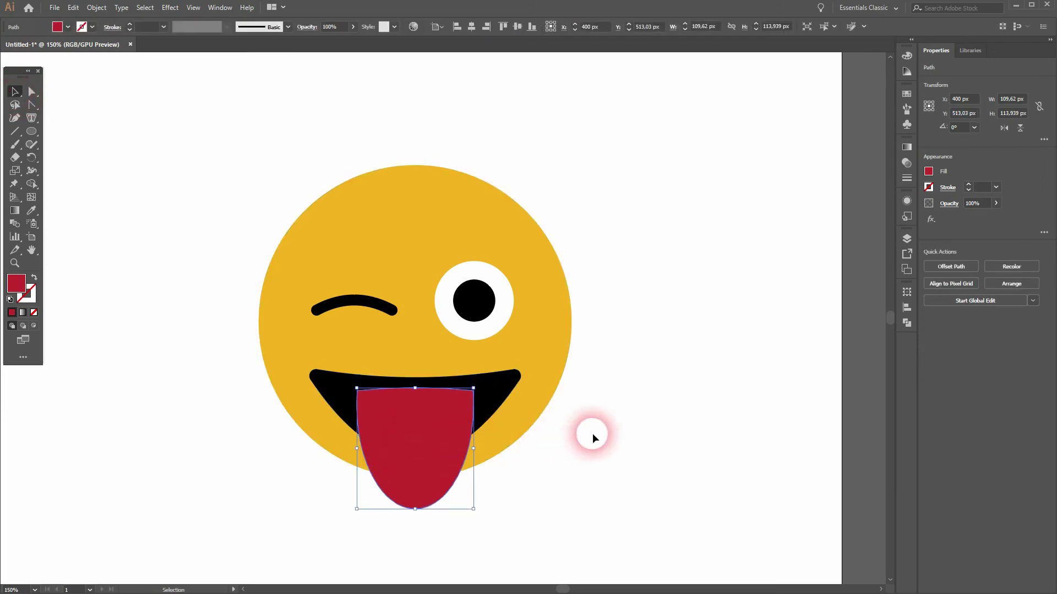
pyautogui.click(567, 469)
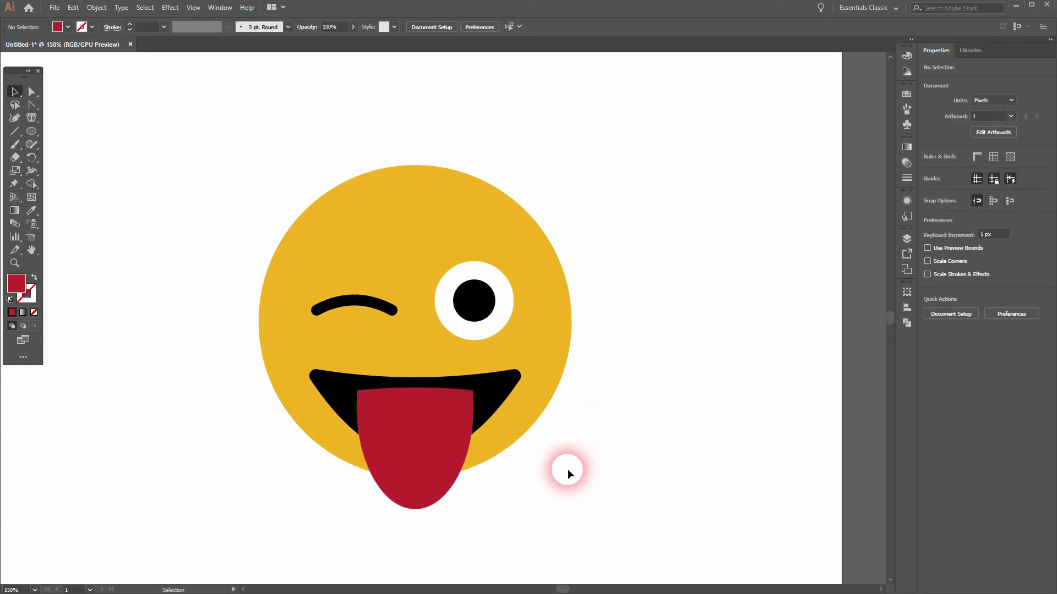
pyautogui.click(461, 453)
pyautogui.click(31, 104)
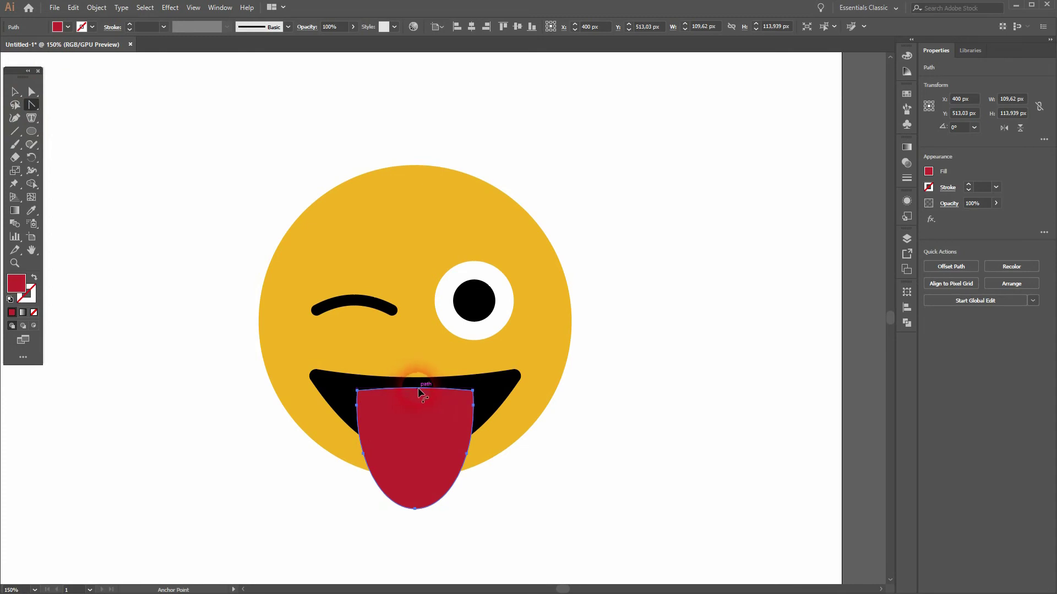
pyautogui.moveTo(415, 388); pyautogui.dragTo(415, 382)
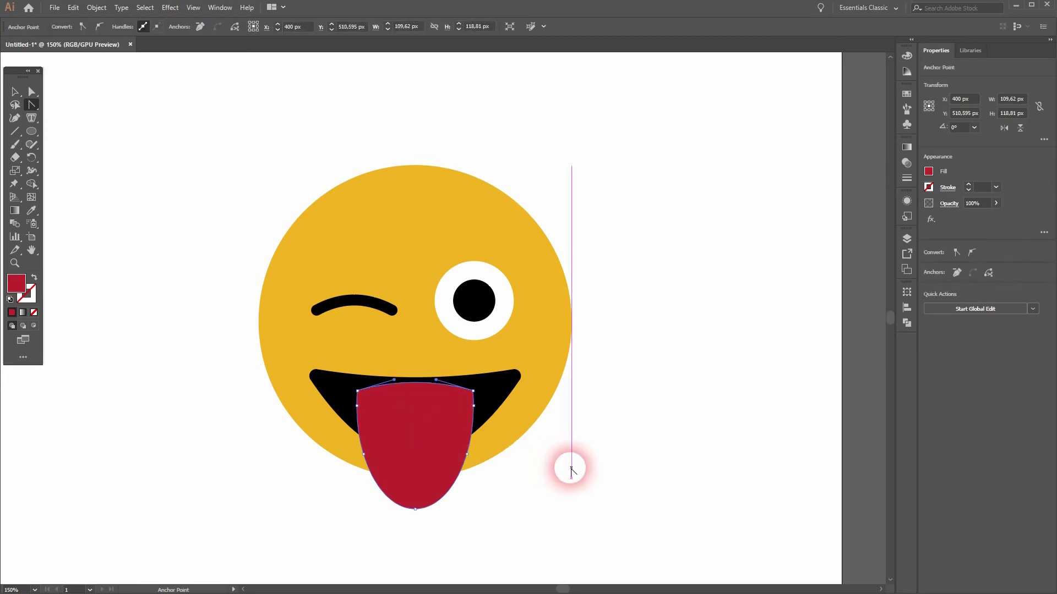
pyautogui.click(15, 91)
pyautogui.click(176, 401)
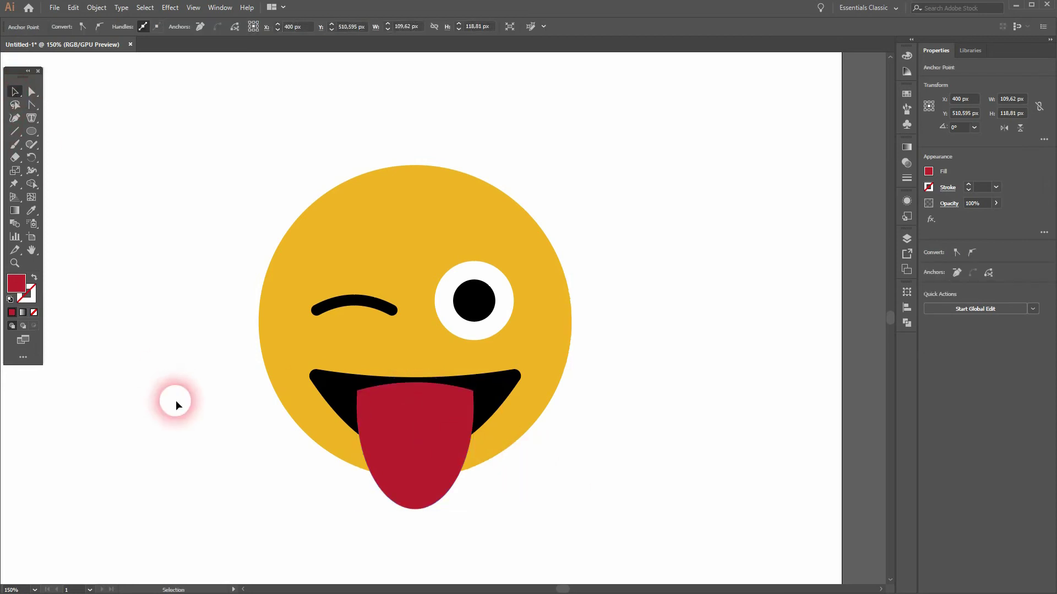
pyautogui.click(421, 436)
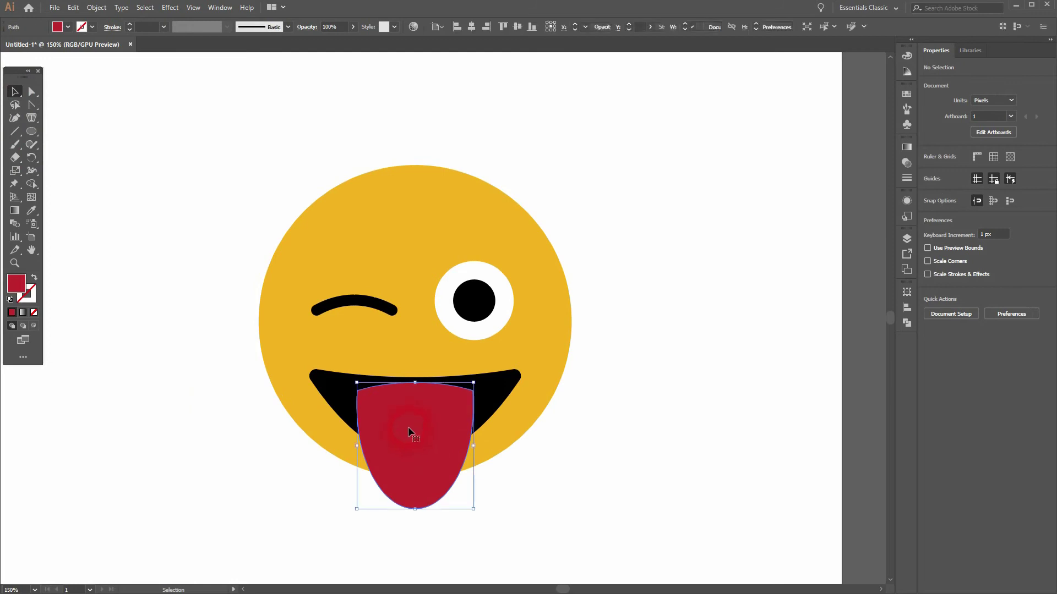
# Round the tongue's top-left and top-right corners to about a 17.83 px radius using the live corner widget.
pyautogui.press('a')
pyautogui.scroll(2, 378, 415)
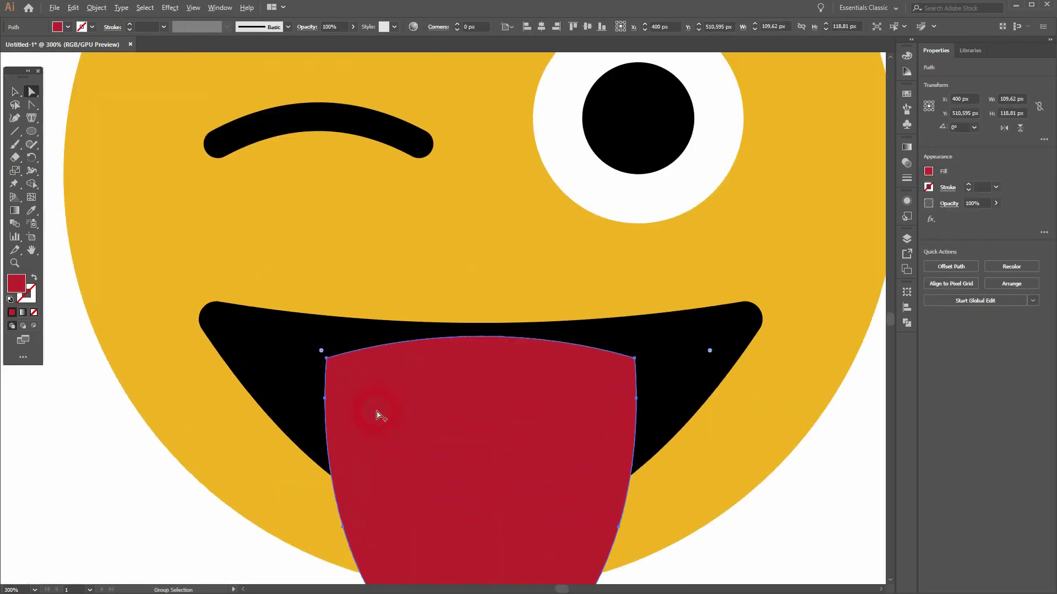
pyautogui.click(327, 358)
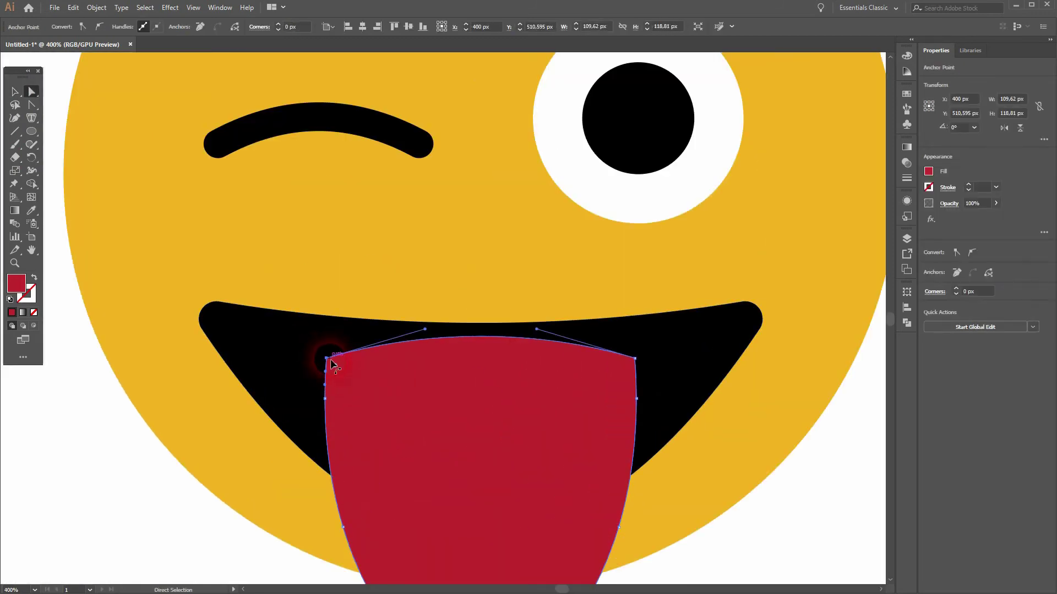
pyautogui.keyDown('shift'); pyautogui.click(635, 358); pyautogui.keyUp('shift')
pyautogui.moveTo(623, 369); pyautogui.dragTo(570, 425)
pyautogui.click(187, 259)
pyautogui.press('v')
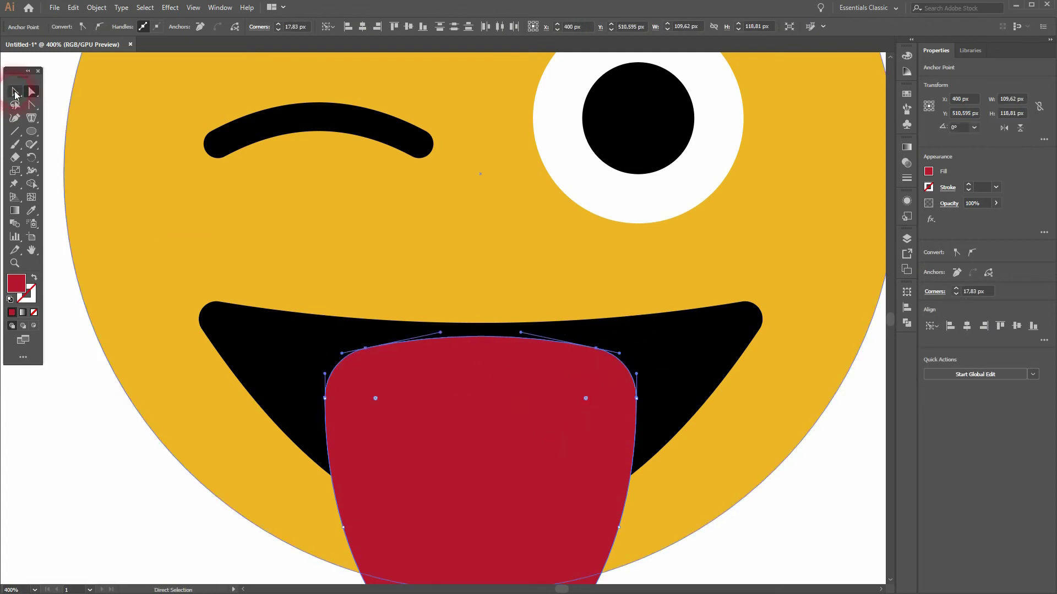
pyautogui.click(497, 377)
pyautogui.scroll(-1, 472, 380)
pyautogui.scroll(-1, 472, 379)
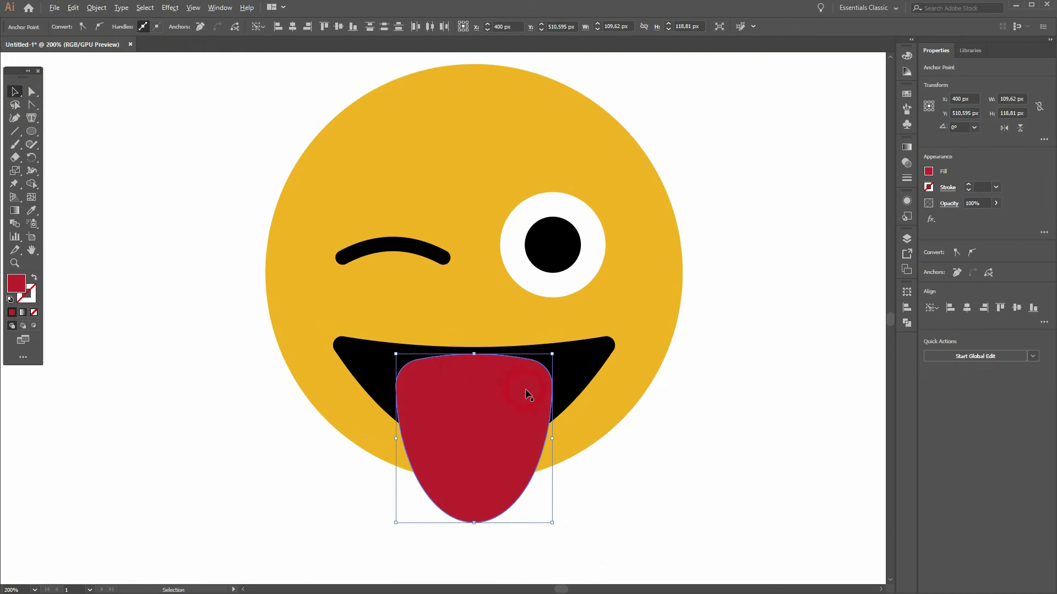
pyautogui.click(693, 462)
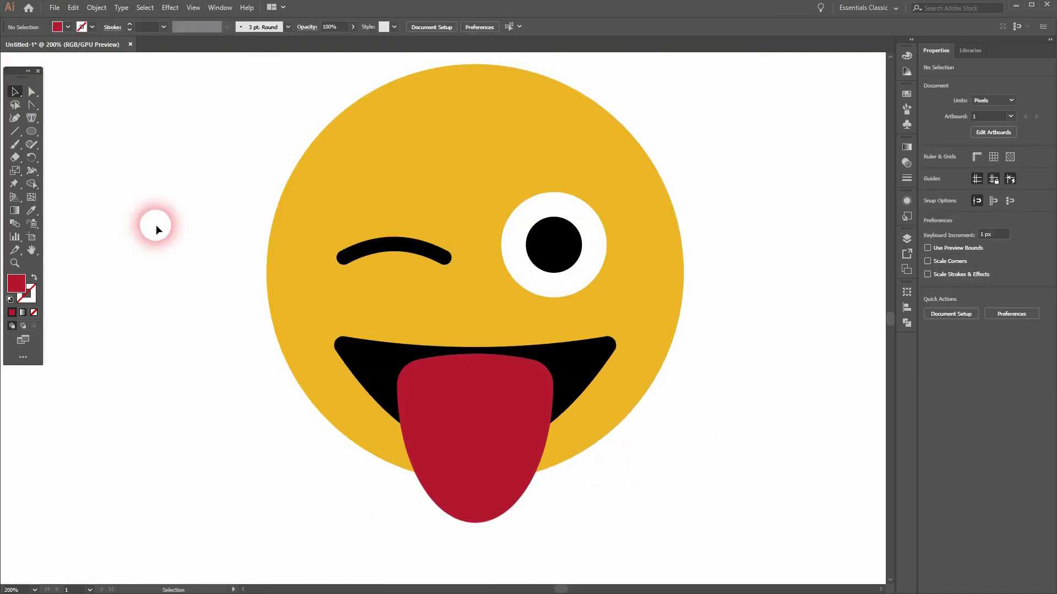
# Draw a short vertical line down the centre of the tongue.
pyautogui.click(16, 134)
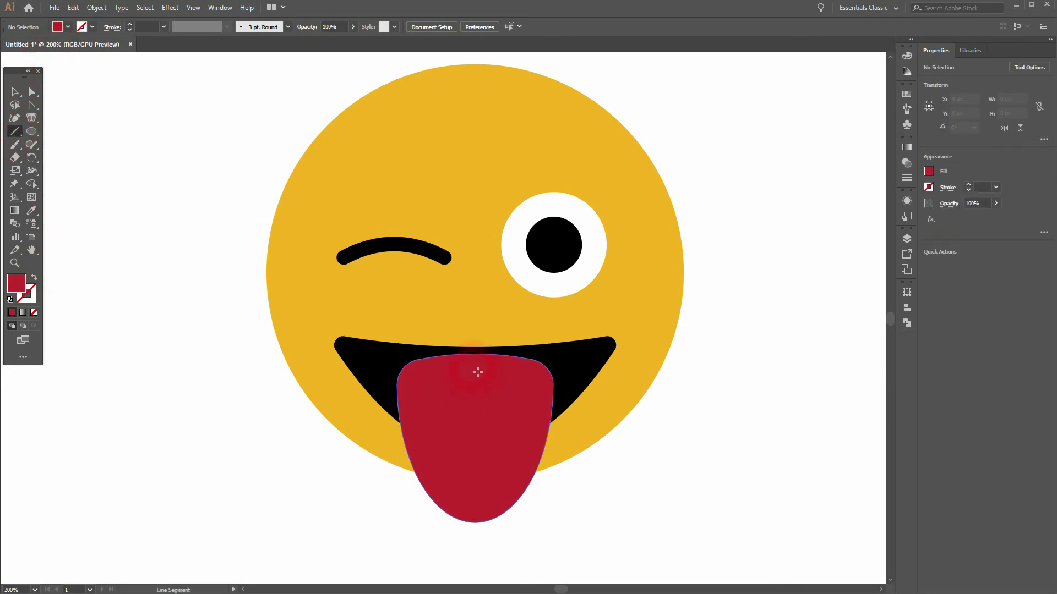
pyautogui.moveTo(475, 376); pyautogui.dragTo(475, 438)
pyautogui.moveTo(478, 378); pyautogui.dragTo(475, 428)
# Give the tongue's centre line a black 4 pt stroke.
pyautogui.click(91, 27)
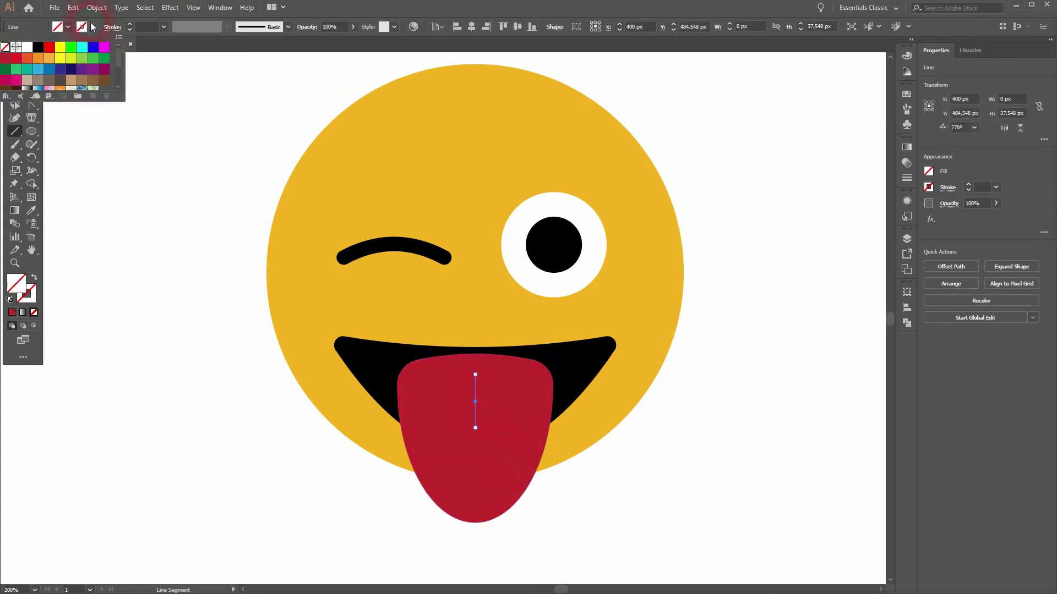
pyautogui.click(38, 47)
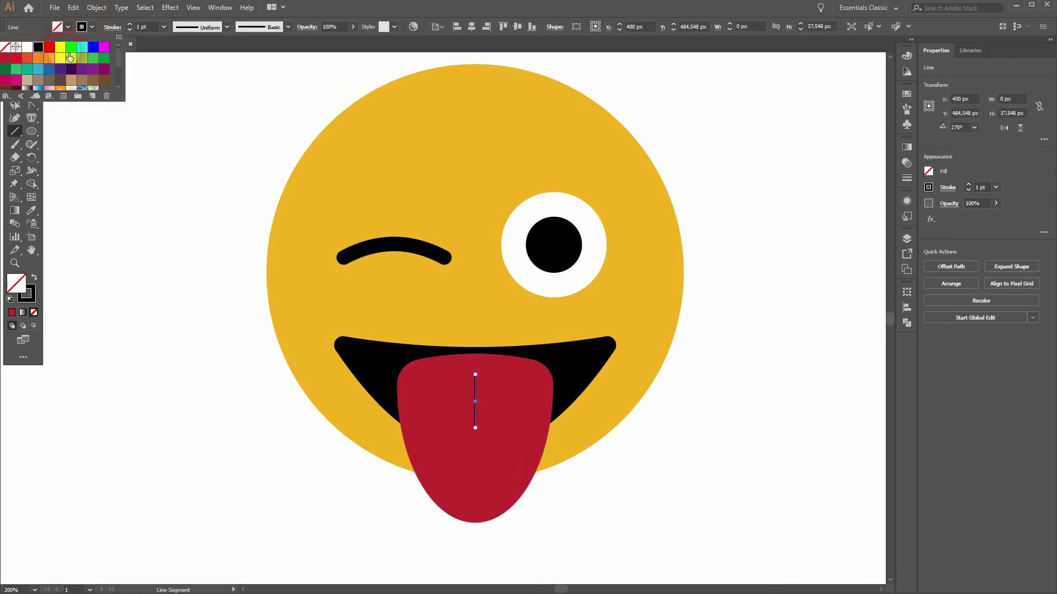
pyautogui.click(130, 24)
pyautogui.click(15, 91)
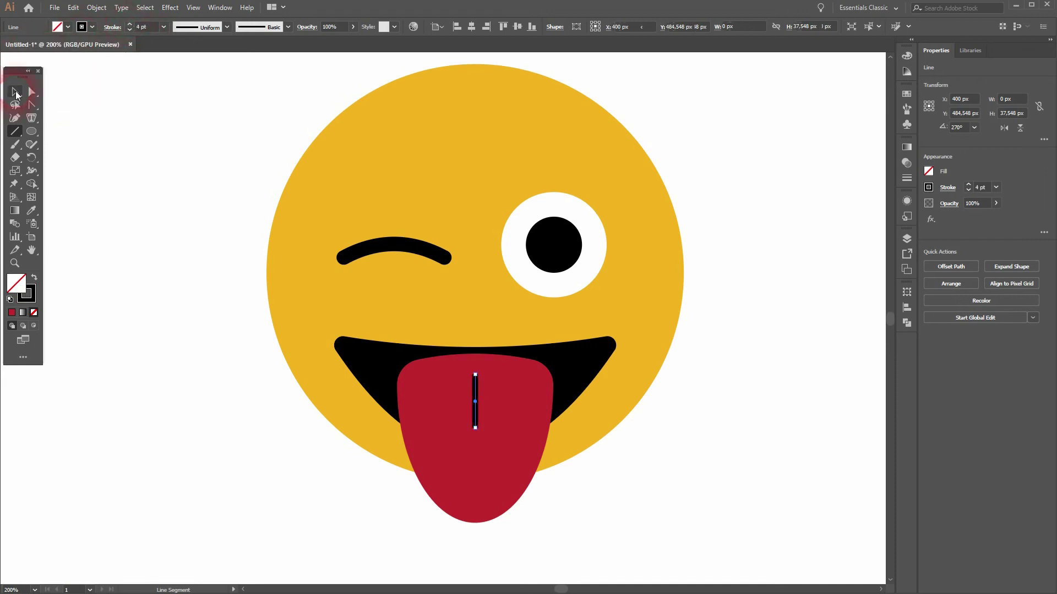
pyautogui.click(174, 382)
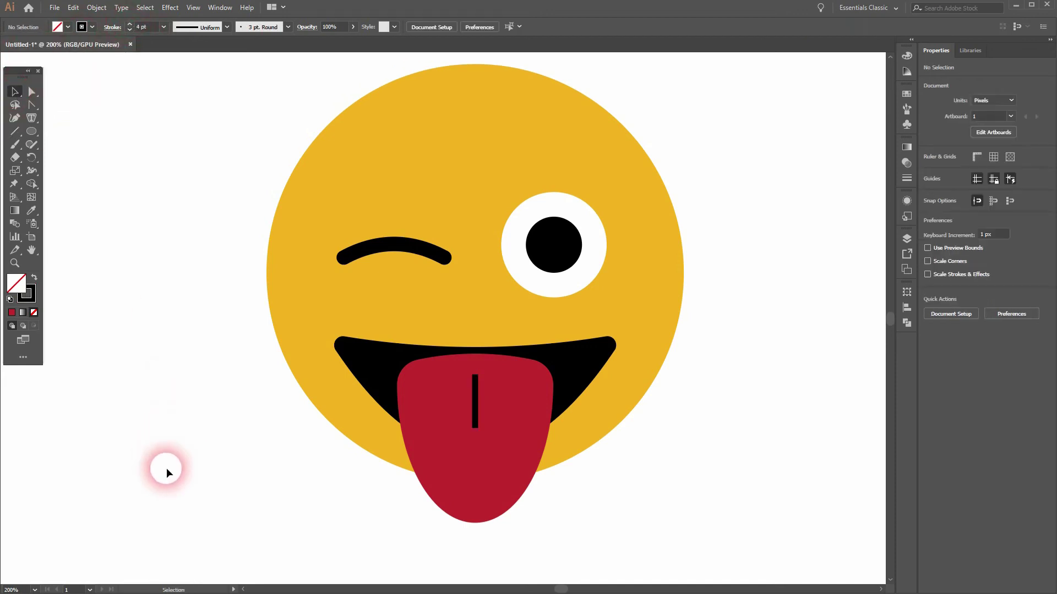
pyautogui.click(477, 402)
pyautogui.click(907, 178)
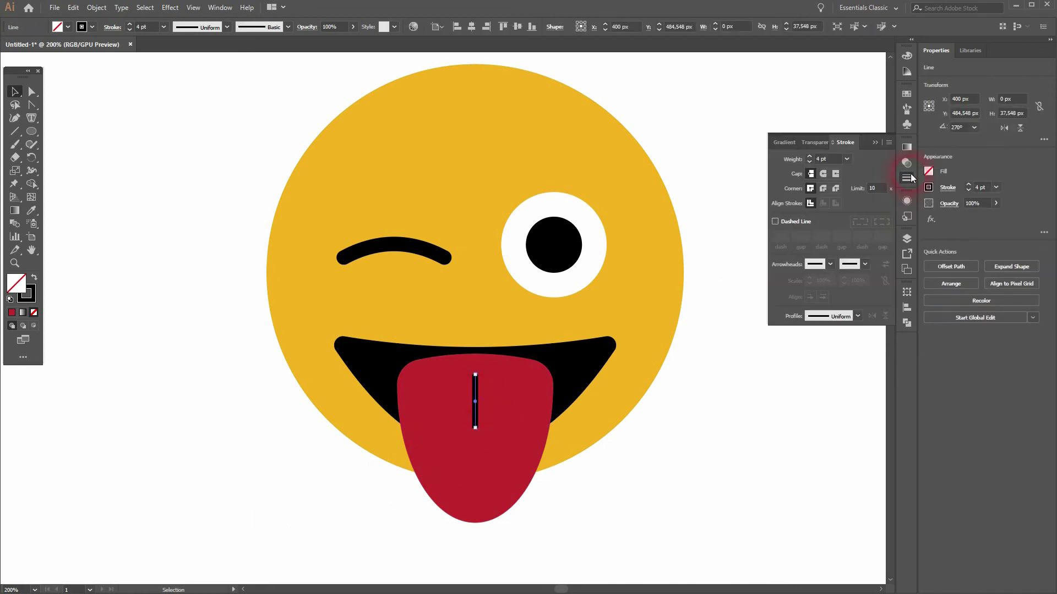
pyautogui.click(744, 449)
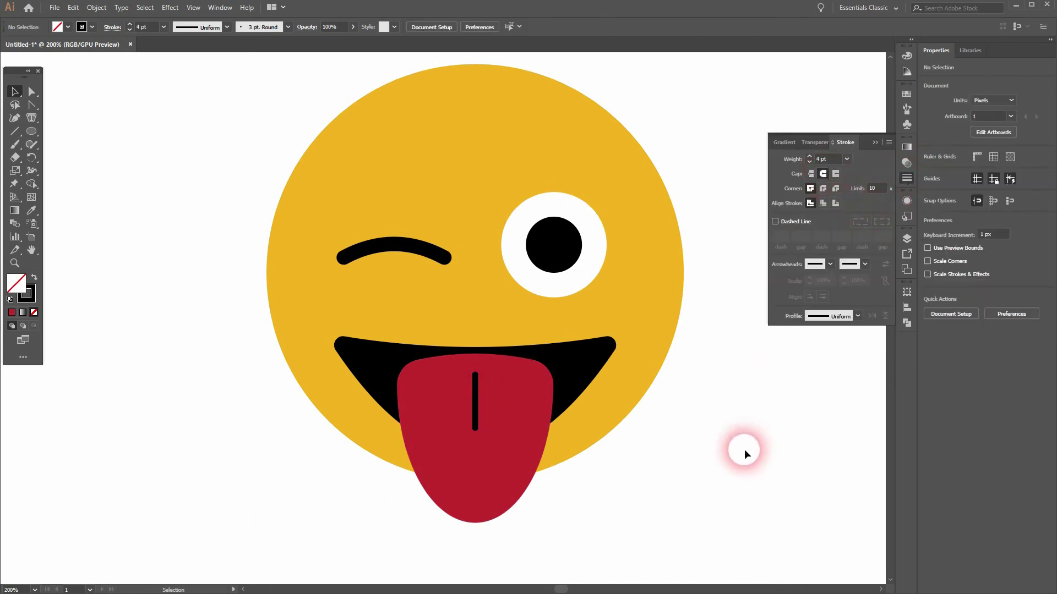
# Lengthen the tongue's centre line by dragging its top anchor upward.
pyautogui.click(875, 143)
pyautogui.scroll(-2, 675, 352)
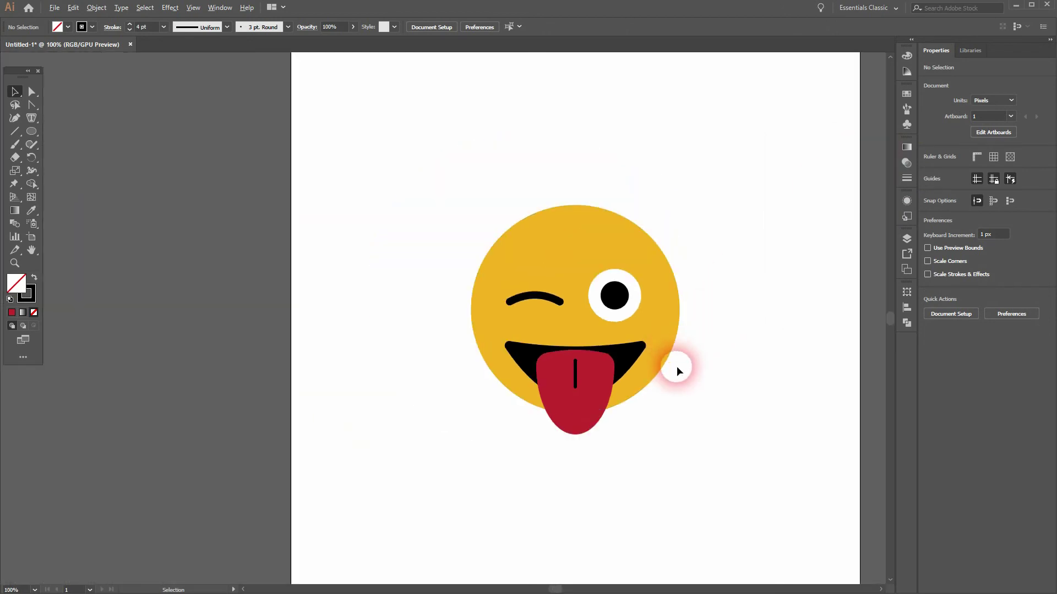
pyautogui.scroll(1, 675, 365)
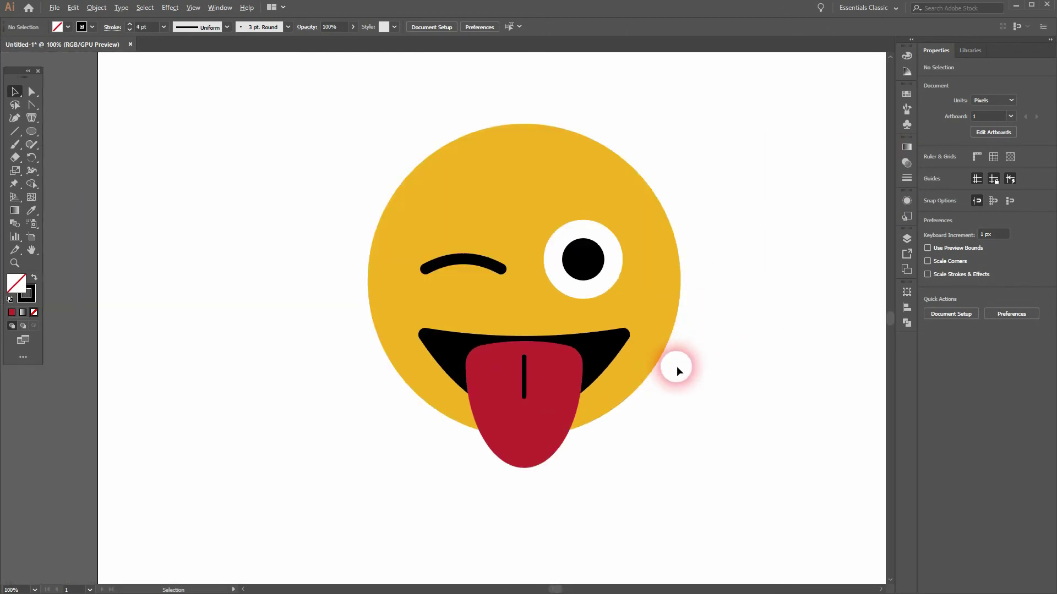
pyautogui.click(526, 372)
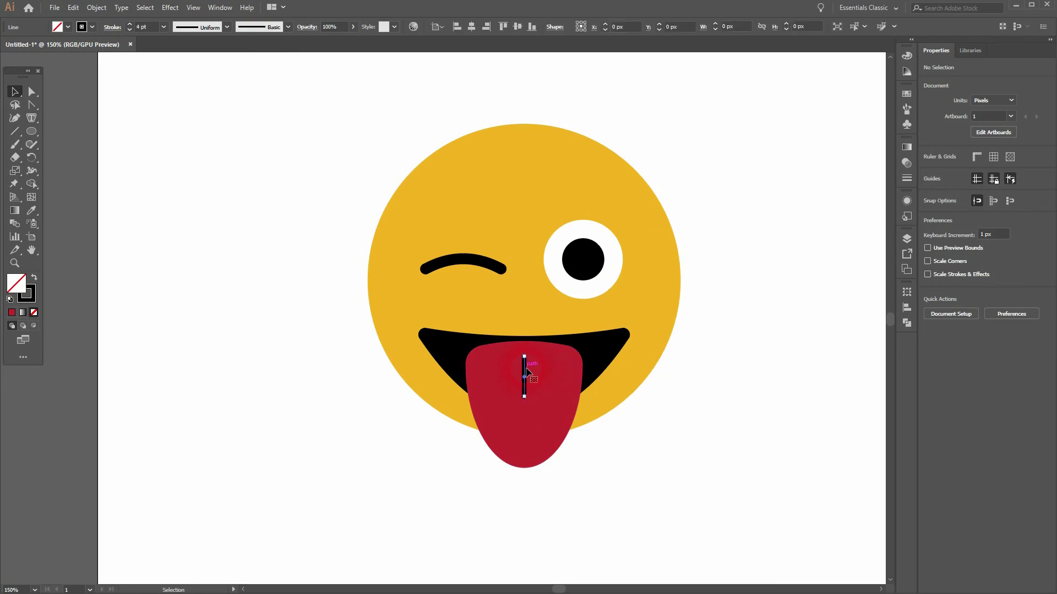
pyautogui.press('a')
pyautogui.moveTo(523, 359); pyautogui.dragTo(523, 347)
pyautogui.click(750, 405)
pyautogui.click(655, 415)
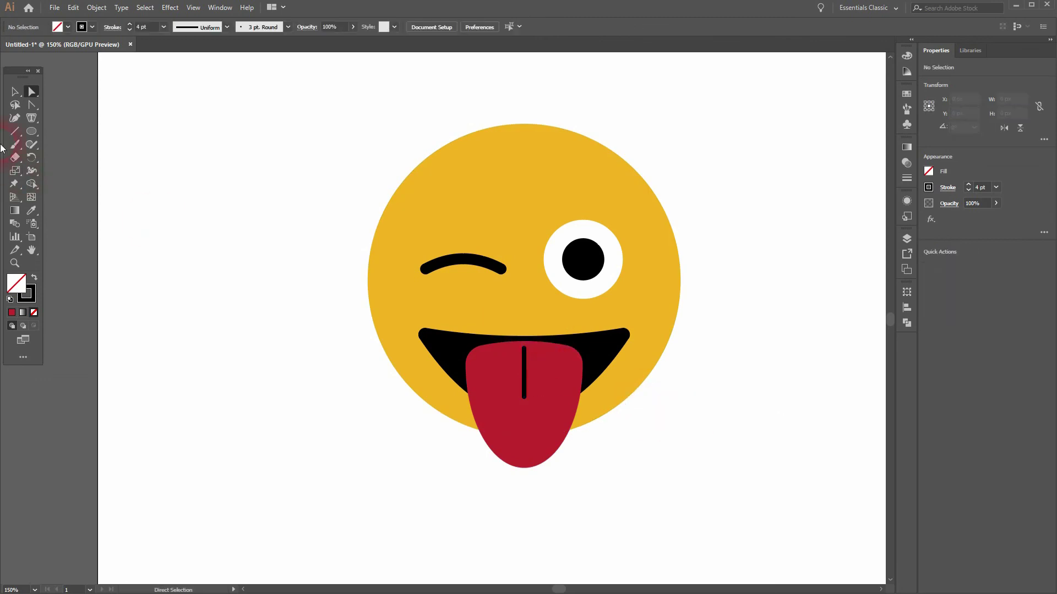
# Shrink the tongue to about 83.7 × 99 px and narrow the mouth to about 173 px wide.
pyautogui.click(15, 92)
pyautogui.hotkey('ctrl', '1')
pyautogui.click(432, 415)
pyautogui.moveTo(446, 425); pyautogui.dragTo(480, 376)
pyautogui.click(543, 468)
pyautogui.click(464, 373)
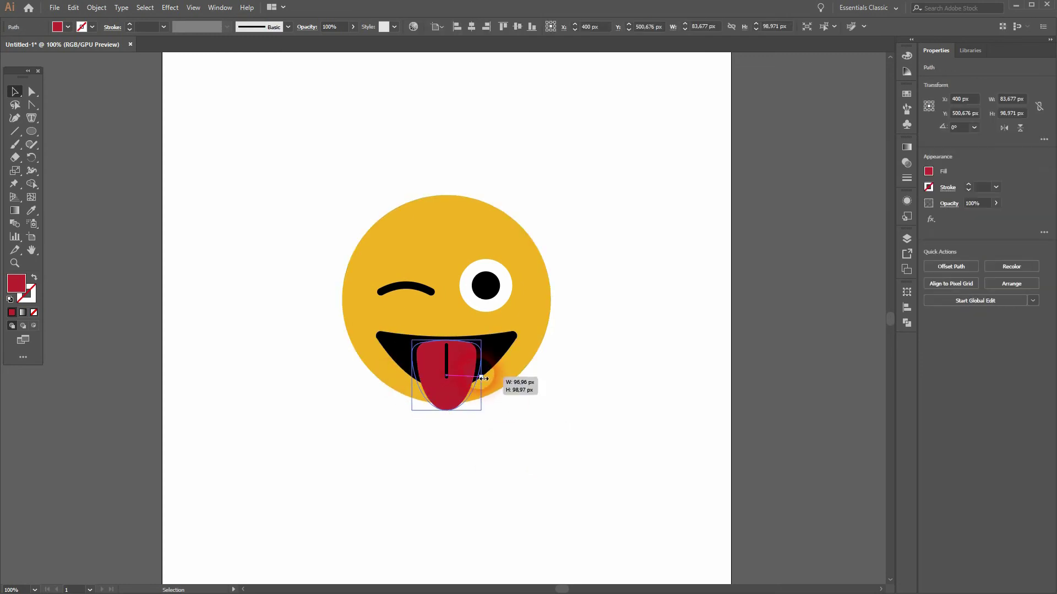
pyautogui.click(500, 443)
pyautogui.click(457, 421)
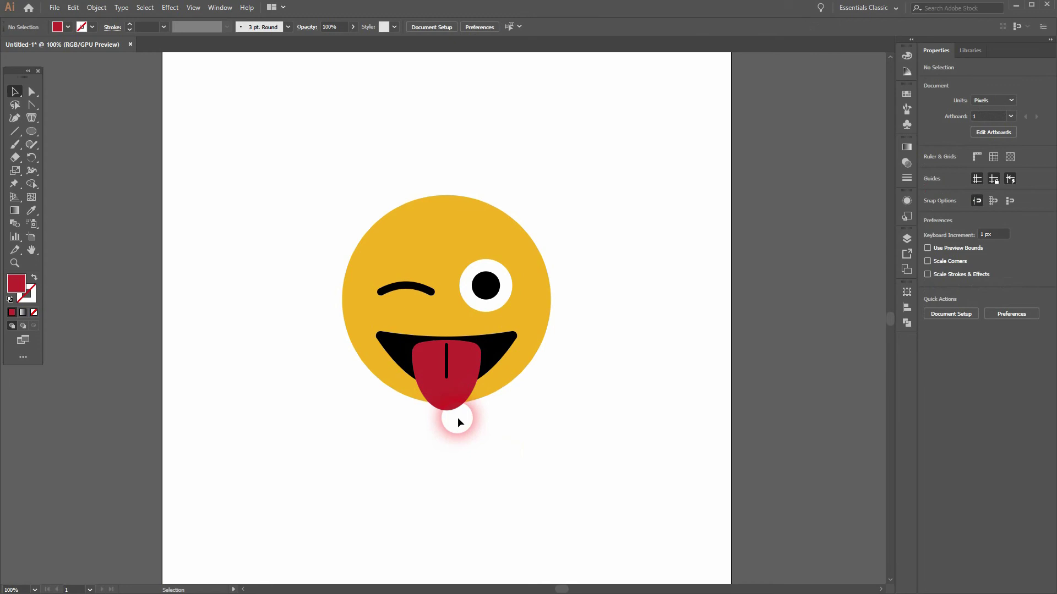
pyautogui.click(510, 346)
pyautogui.moveTo(523, 358); pyautogui.dragTo(515, 360)
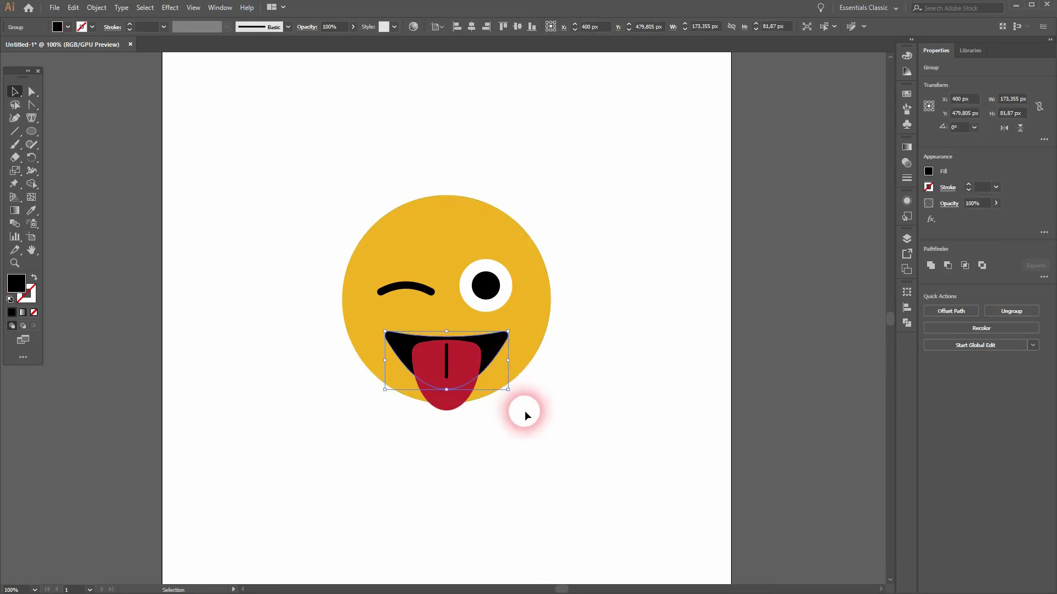
# Bend the mouth's top edge upward with the Anchor Point tool.
pyautogui.click(542, 452)
pyautogui.click(469, 400)
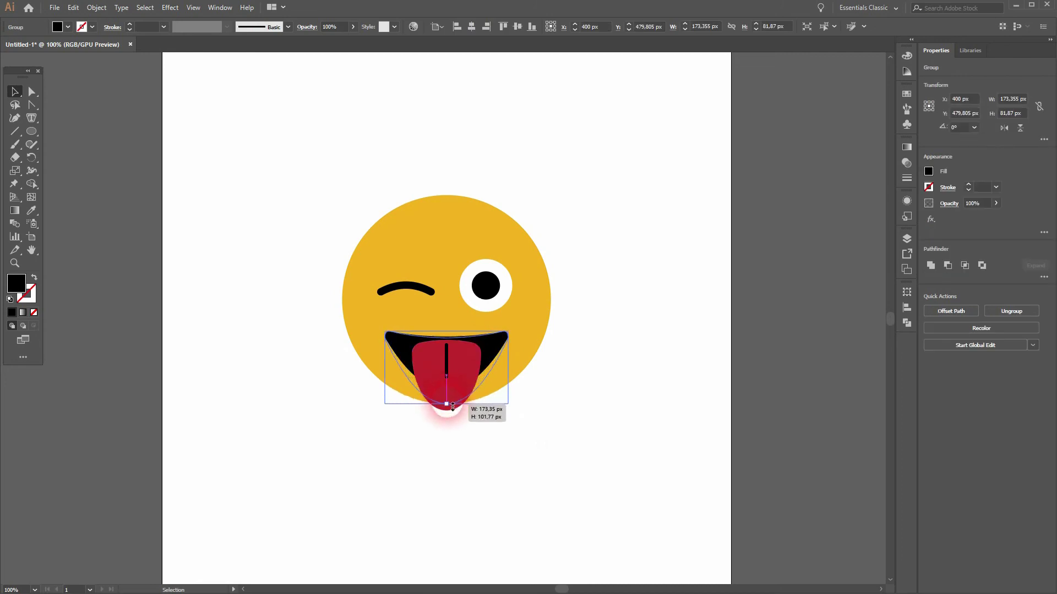
pyautogui.click(500, 488)
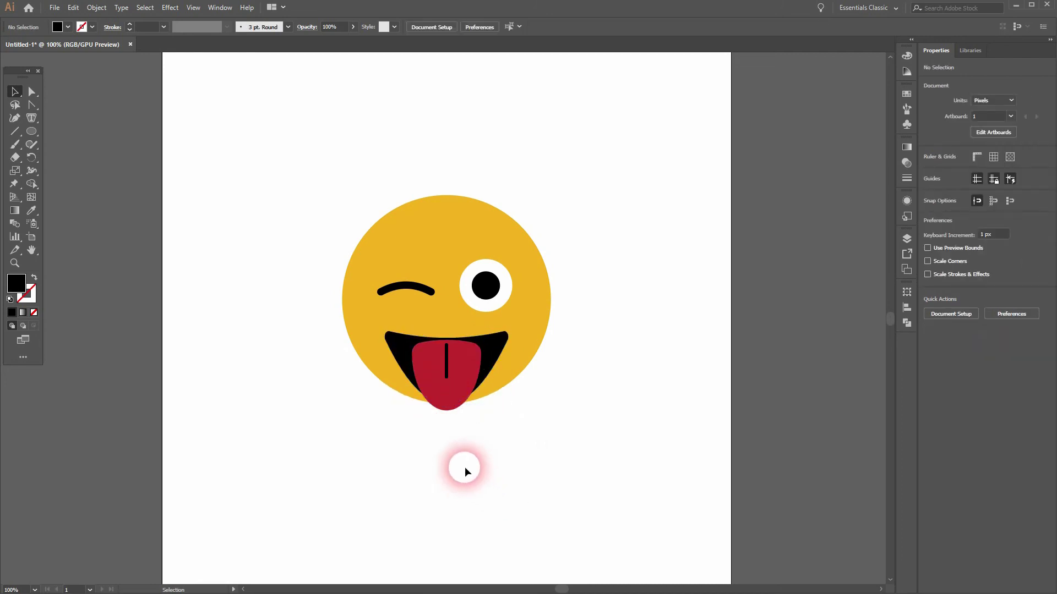
pyautogui.click(402, 355)
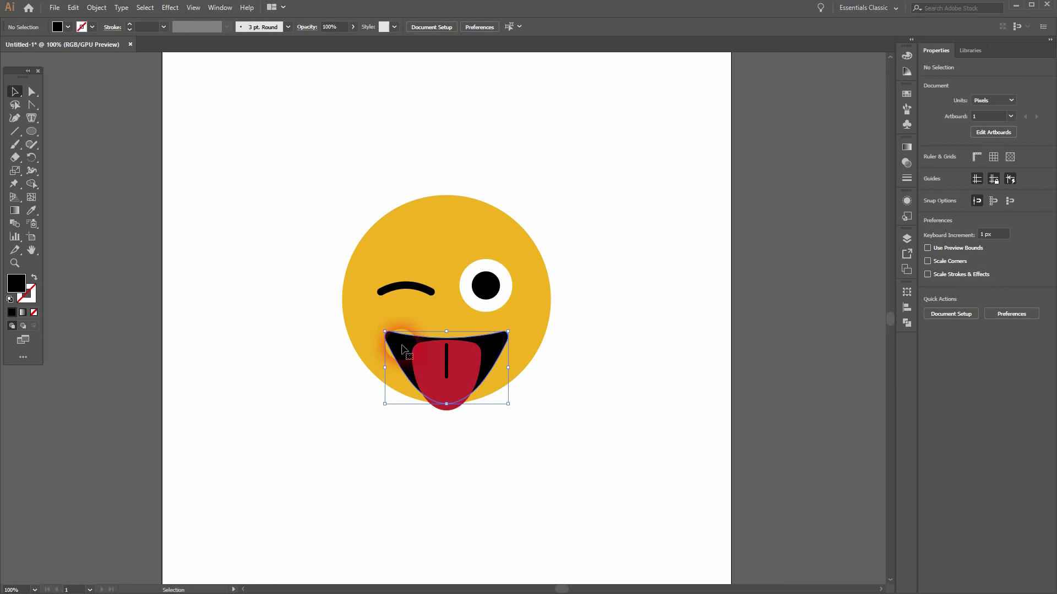
pyautogui.click(34, 108)
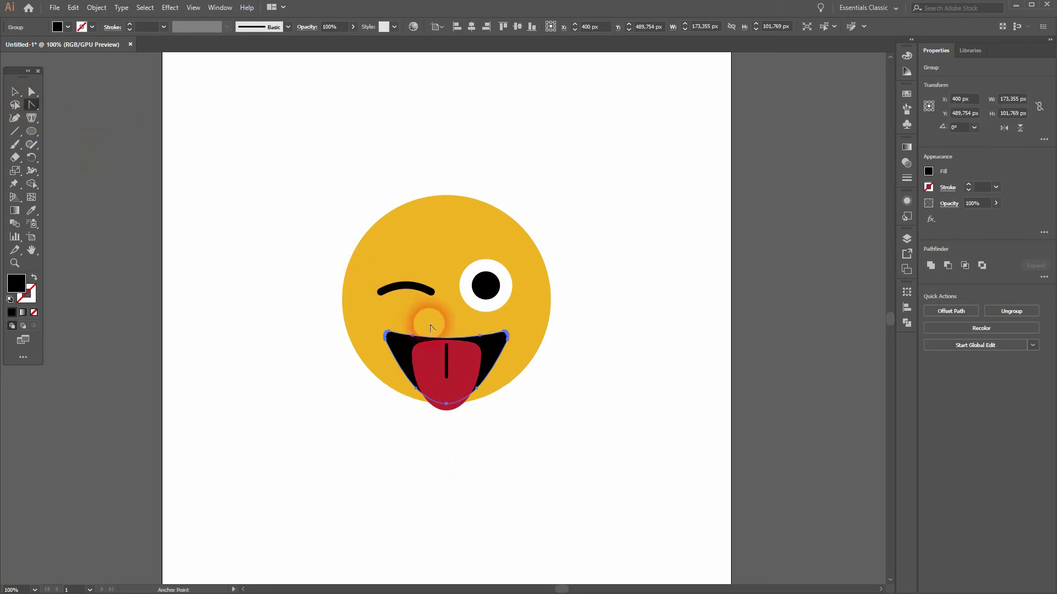
pyautogui.scroll(5, 444, 341)
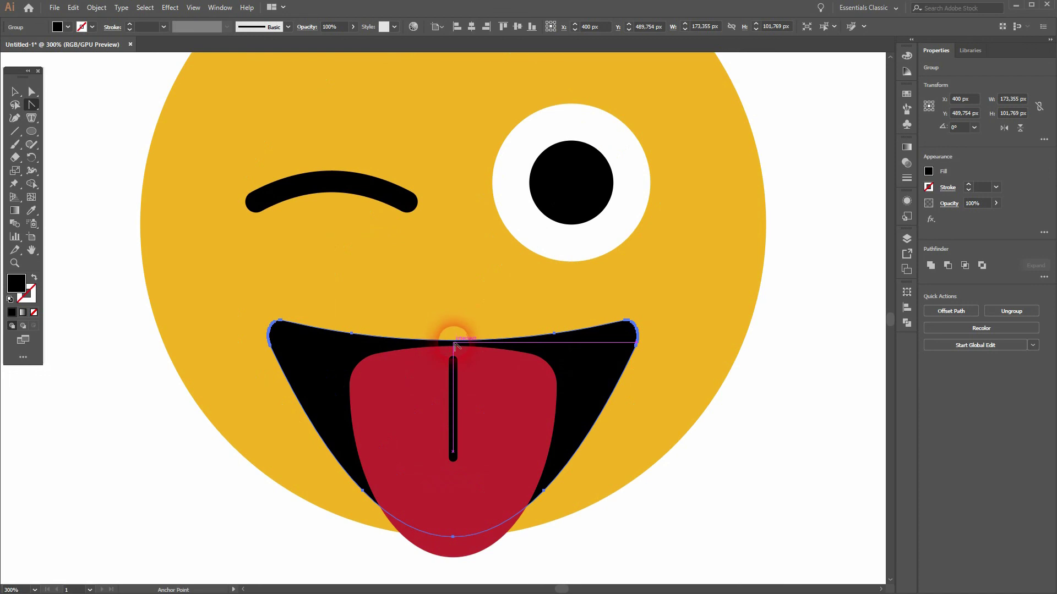
pyautogui.moveTo(452, 341); pyautogui.dragTo(451, 332)
pyautogui.click(555, 334)
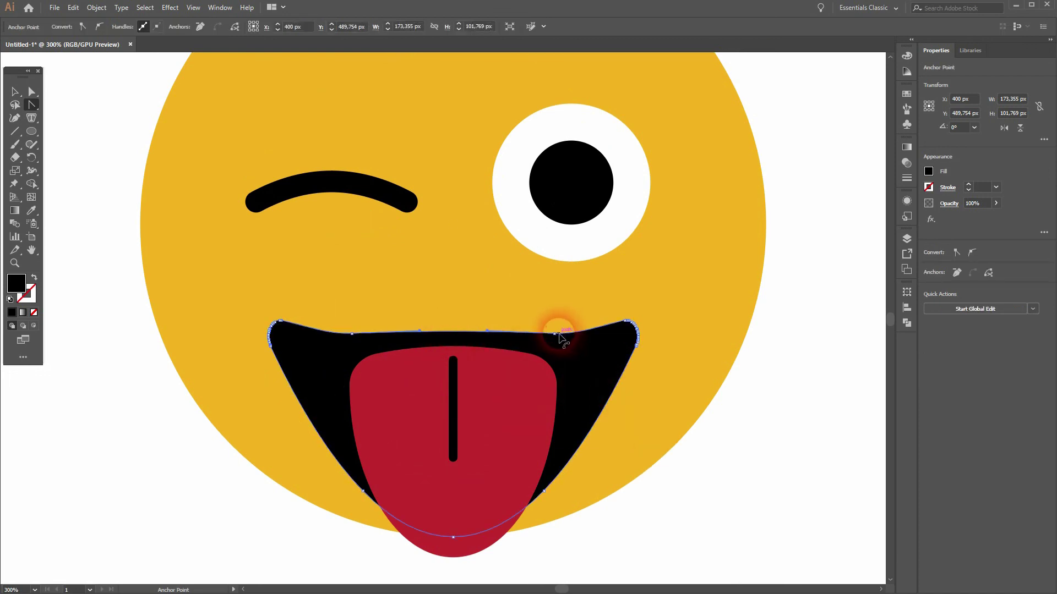
# Undo the mouth's top-edge bend, leaving the mouth about 173 × 102 px, and deselect.
pyautogui.click(15, 92)
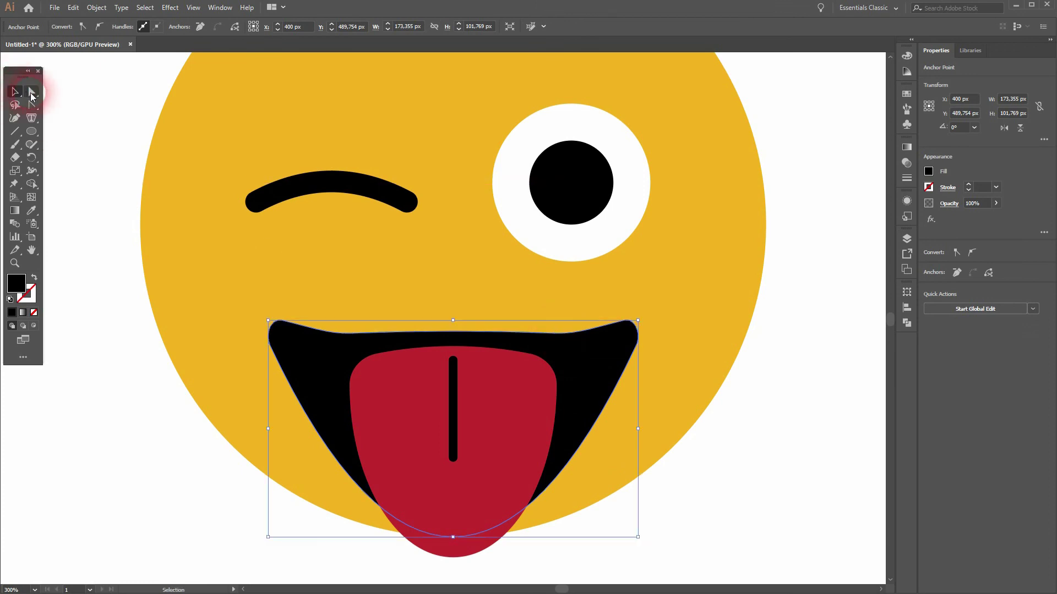
pyautogui.click(32, 92)
pyautogui.click(350, 334)
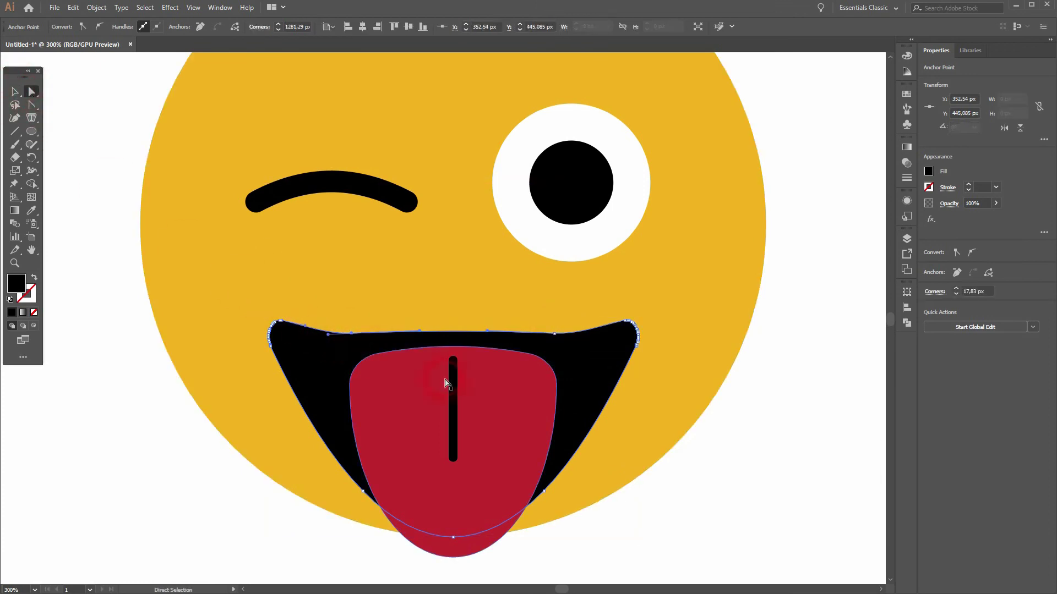
pyautogui.click(542, 343)
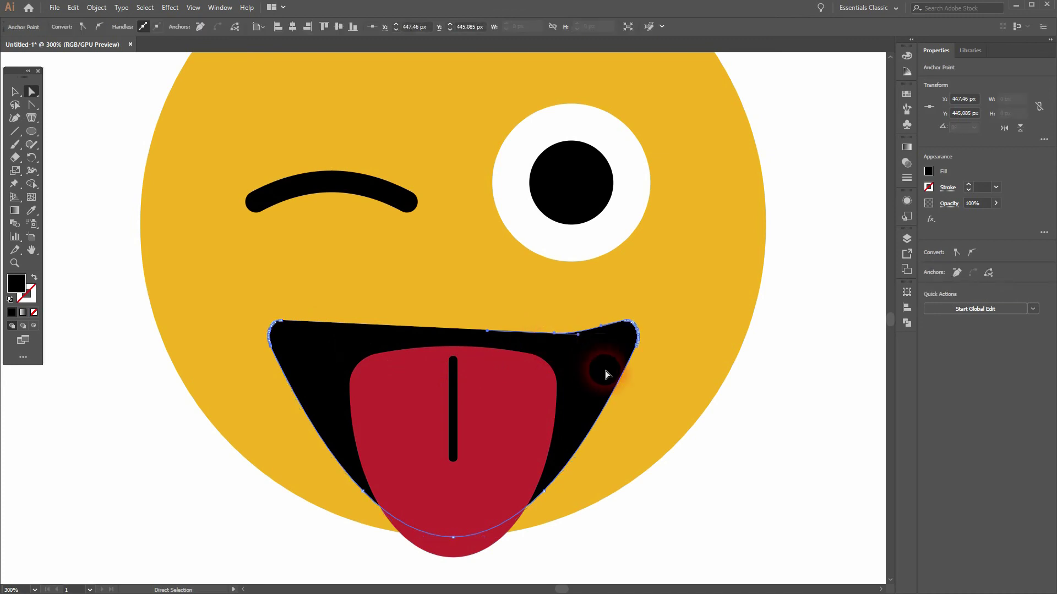
pyautogui.hotkey('ctrl', 'z')
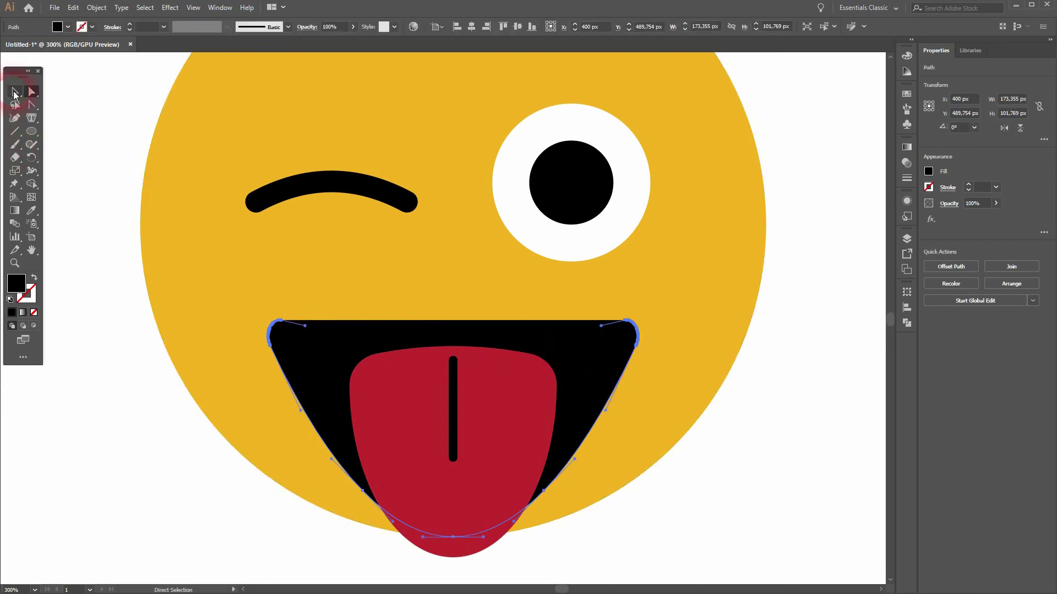
pyautogui.click(31, 105)
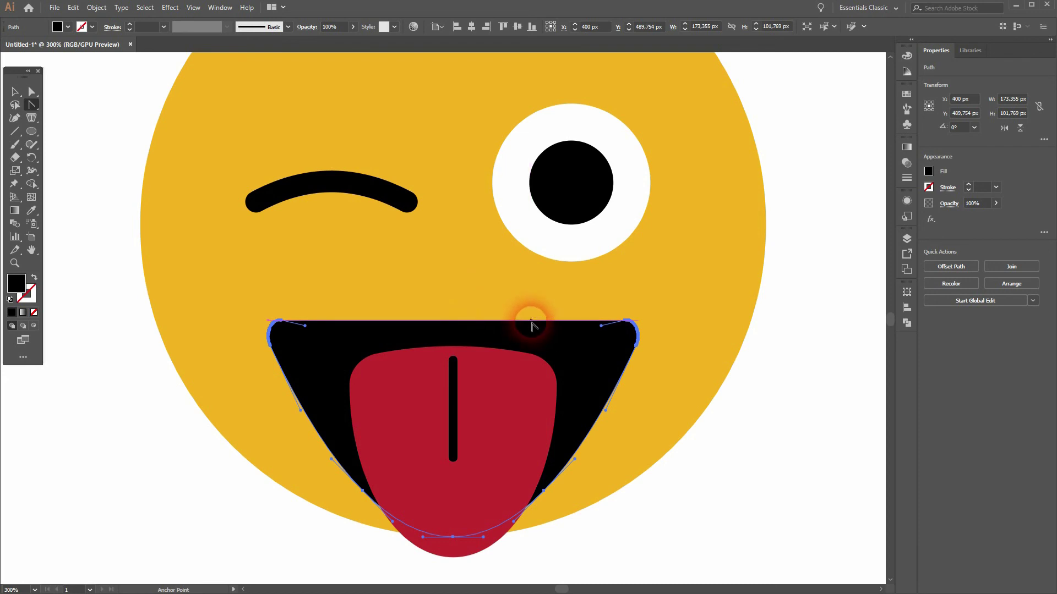
pyautogui.click(15, 93)
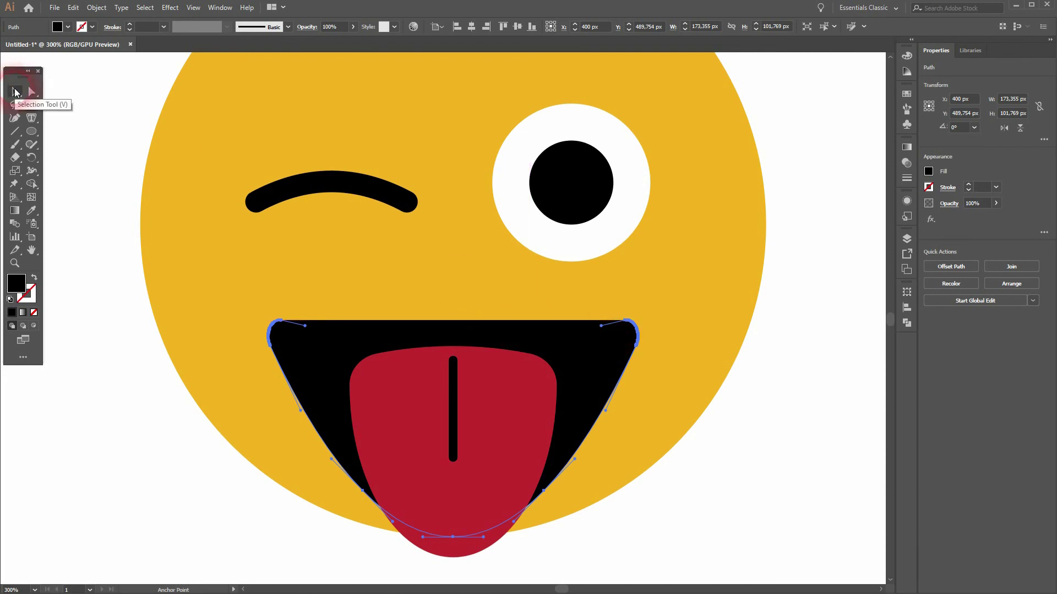
pyautogui.click(32, 92)
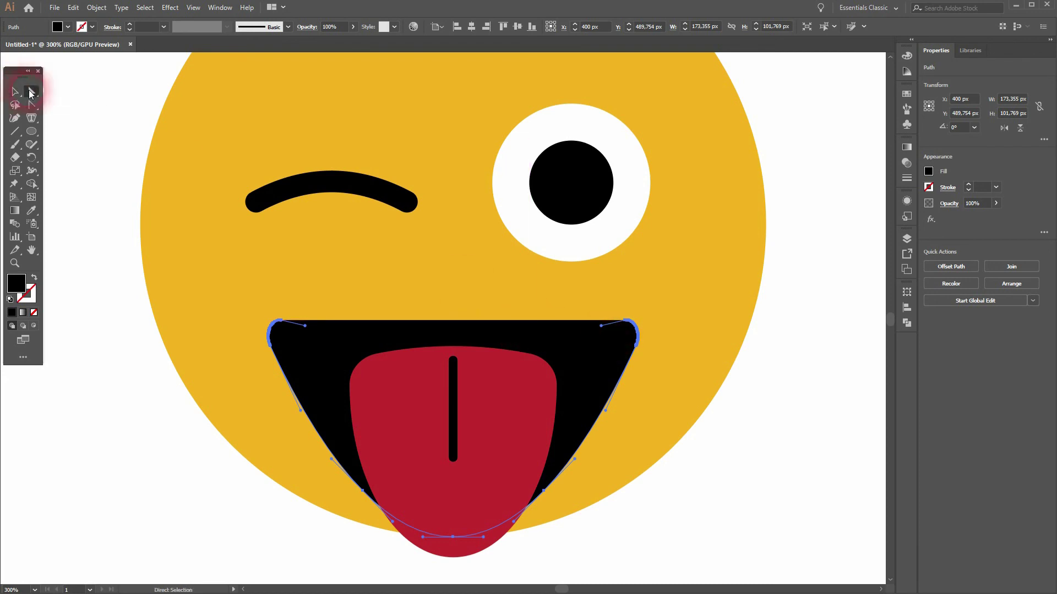
pyautogui.click(132, 439)
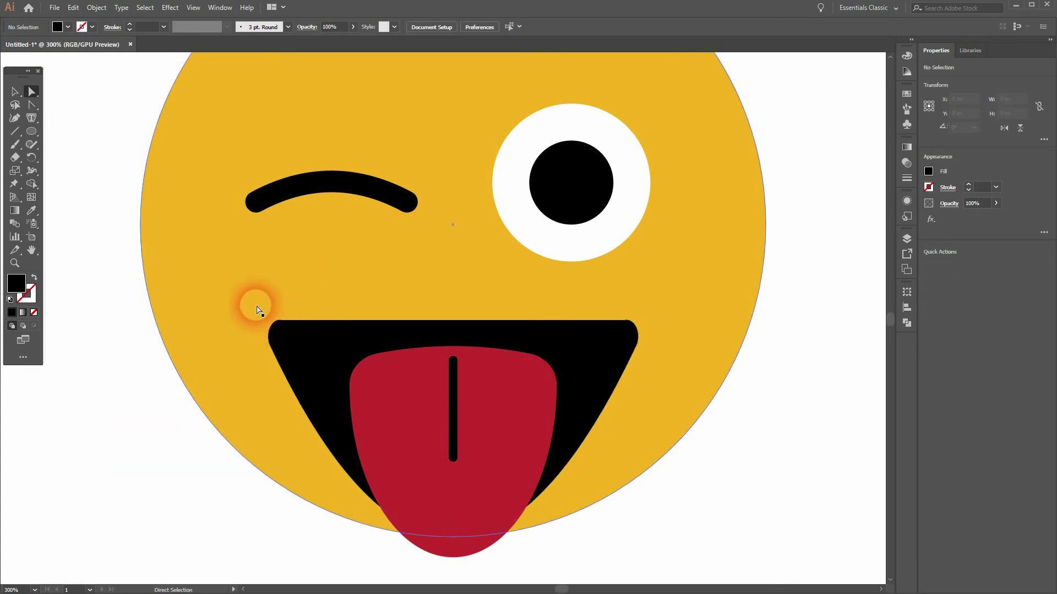
# Move the yellow face circle aside and join the mouth's top end points.
pyautogui.moveTo(253, 302); pyautogui.dragTo(462, 310)
pyautogui.keyDown('alt'); pyautogui.scroll(-3, 460, 318); pyautogui.keyUp('alt')
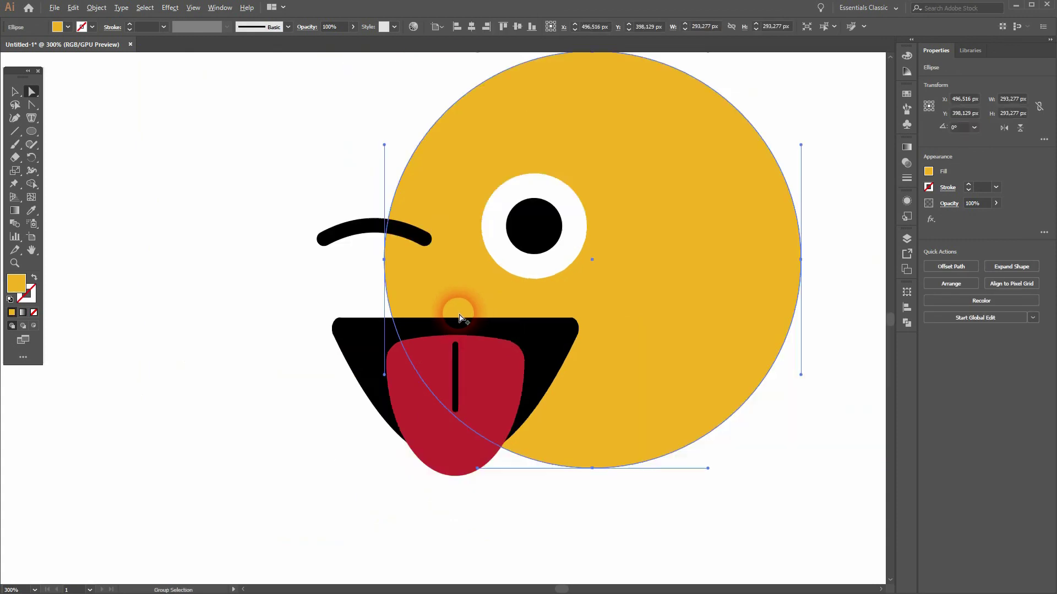
pyautogui.moveTo(610, 297); pyautogui.dragTo(708, 297)
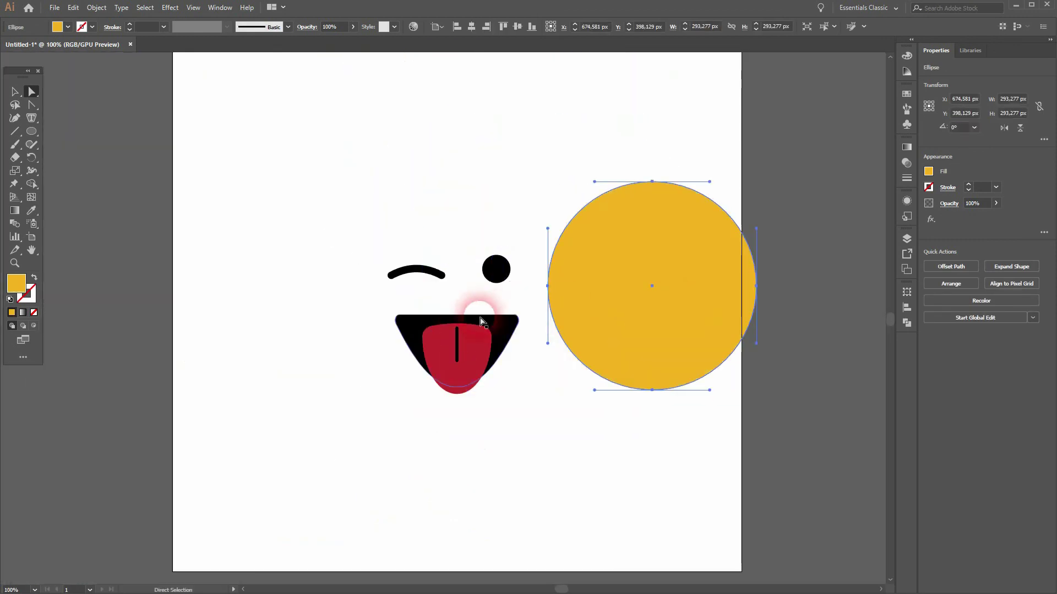
pyautogui.moveTo(381, 303); pyautogui.dragTo(521, 318)
pyautogui.rightClick(494, 319)
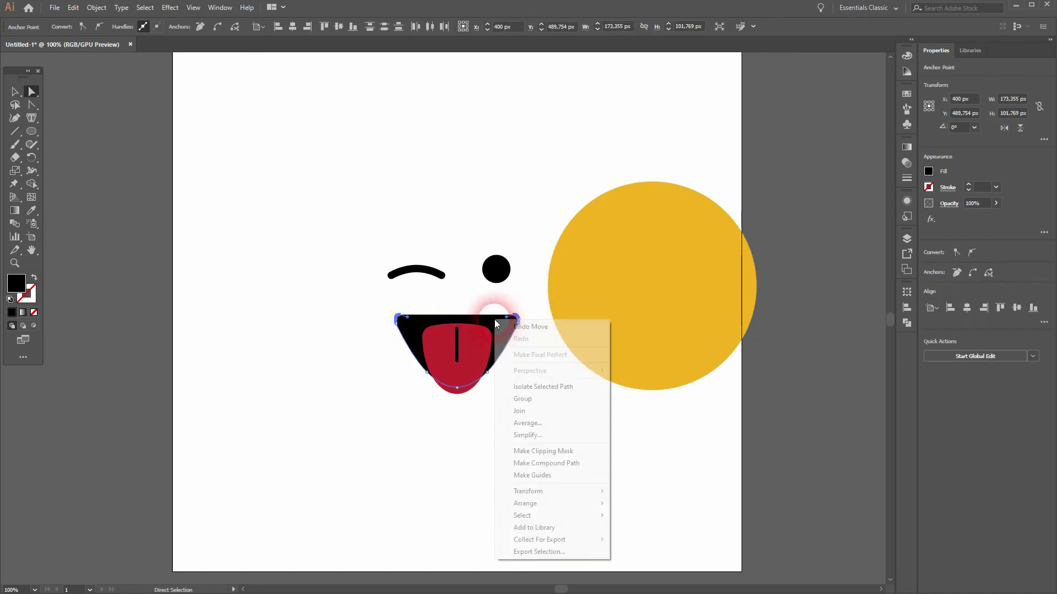
pyautogui.click(575, 410)
# Centre the yellow face circle horizontally at X 400 px behind the features.
pyautogui.click(14, 91)
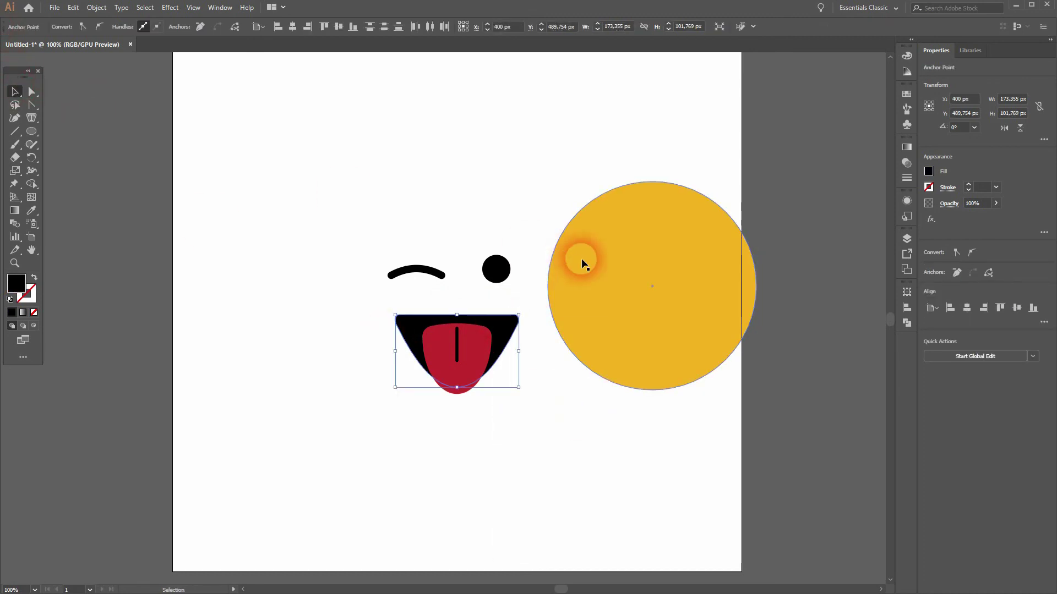
pyautogui.click(582, 259)
pyautogui.click(474, 28)
pyautogui.click(582, 463)
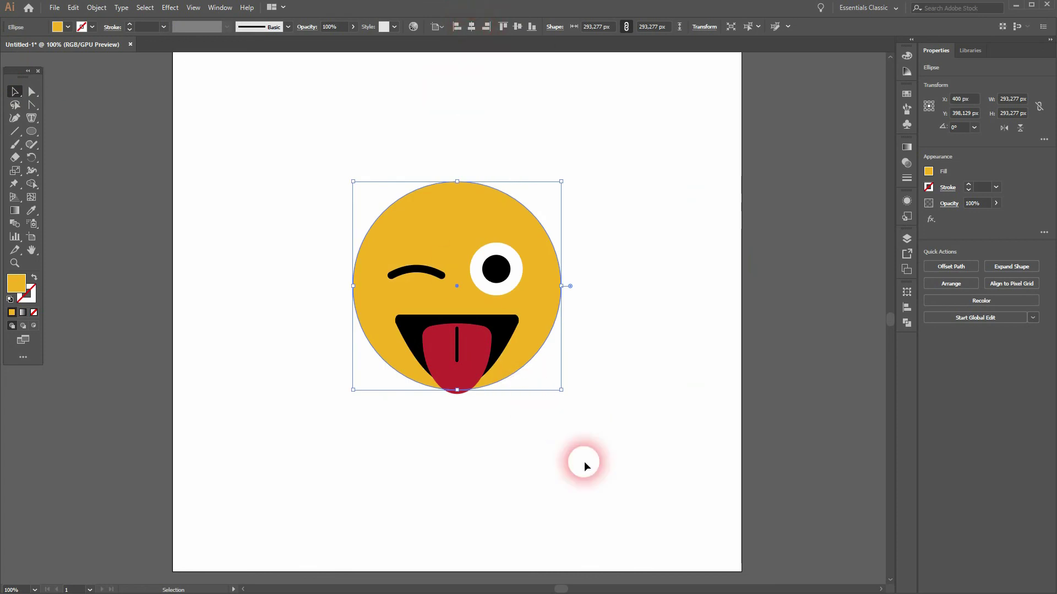
# Pull the mouth's straight top edge into a gentle downward curve with the Anchor Point tool.
pyautogui.scroll(3, 464, 358)
pyautogui.click(450, 277)
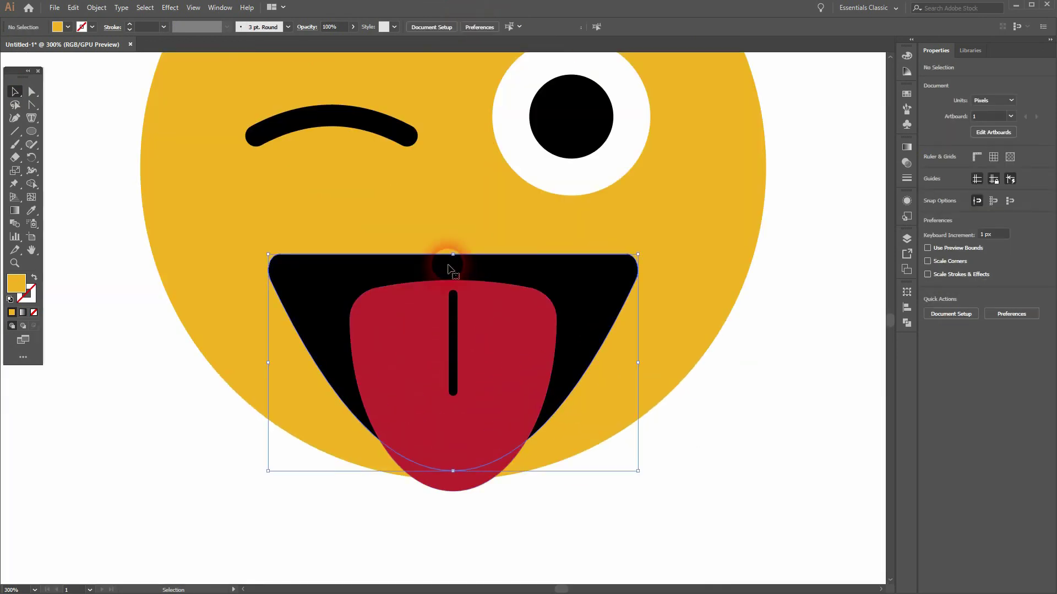
pyautogui.click(31, 104)
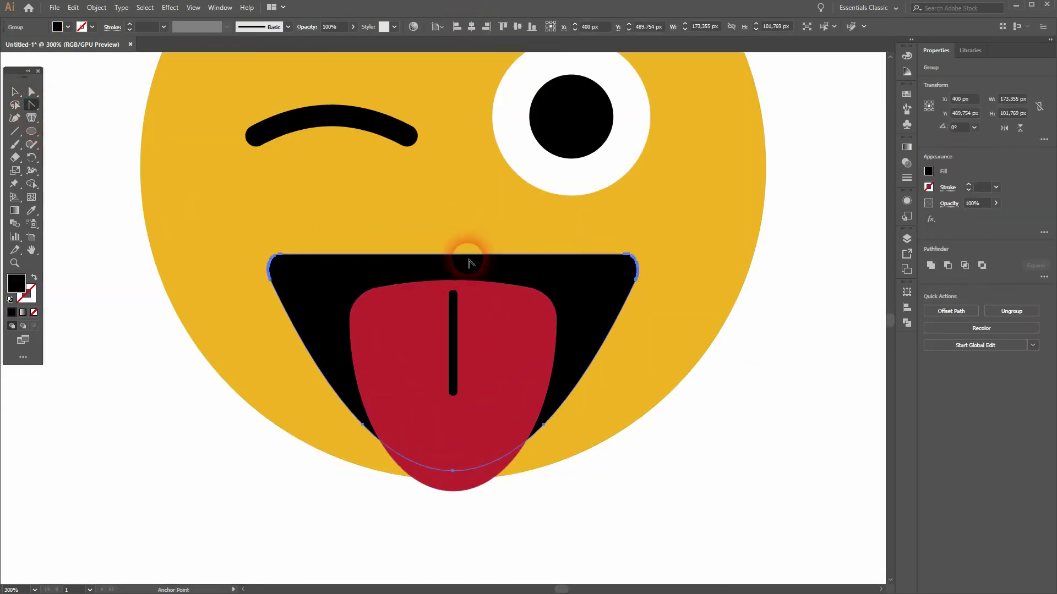
pyautogui.moveTo(453, 255)
pyautogui.mouseDown()
pyautogui.moveTo(457, 268)
pyautogui.moveTo(455, 243)
pyautogui.moveTo(456, 268)
pyautogui.moveTo(456, 256)
pyautogui.mouseUp()
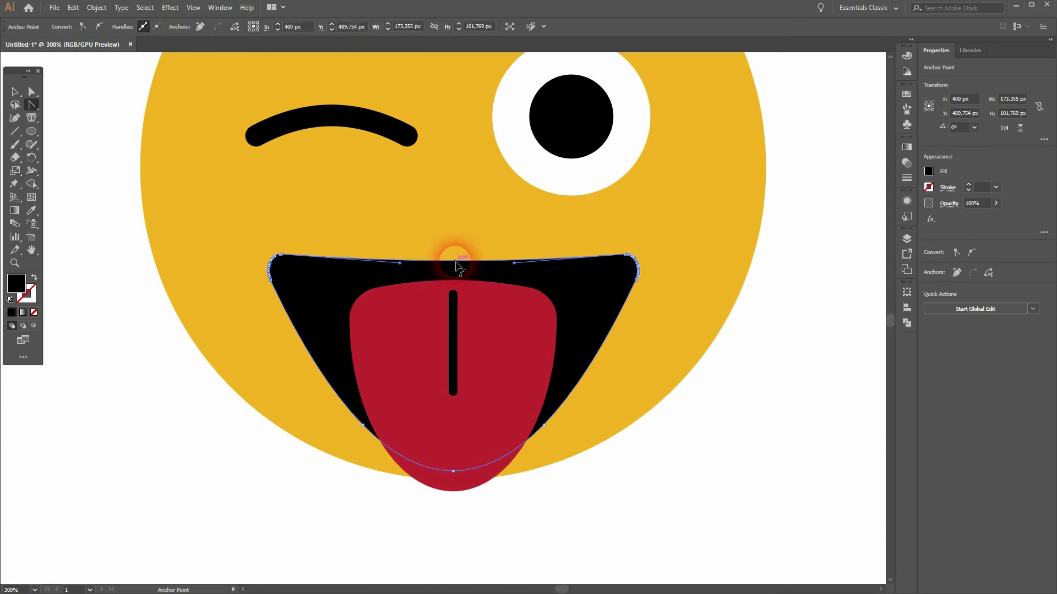
pyautogui.click(15, 91)
pyautogui.click(128, 455)
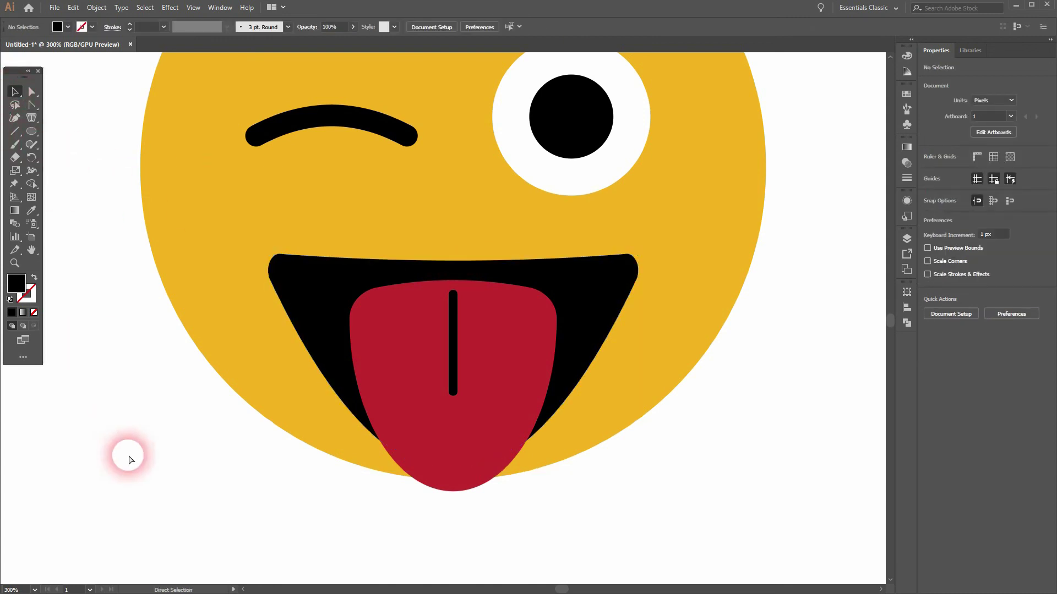
# Stretch the tongue's top upward, nudge its centre line up twice, and set the line to 54% opacity.
pyautogui.click(463, 294)
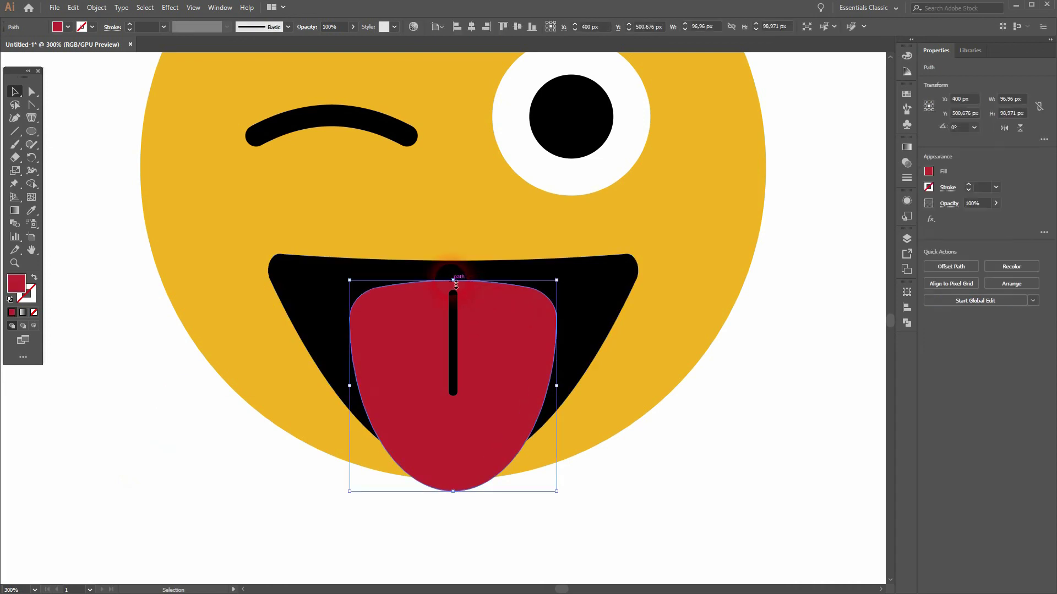
pyautogui.moveTo(456, 284); pyautogui.dragTo(454, 271)
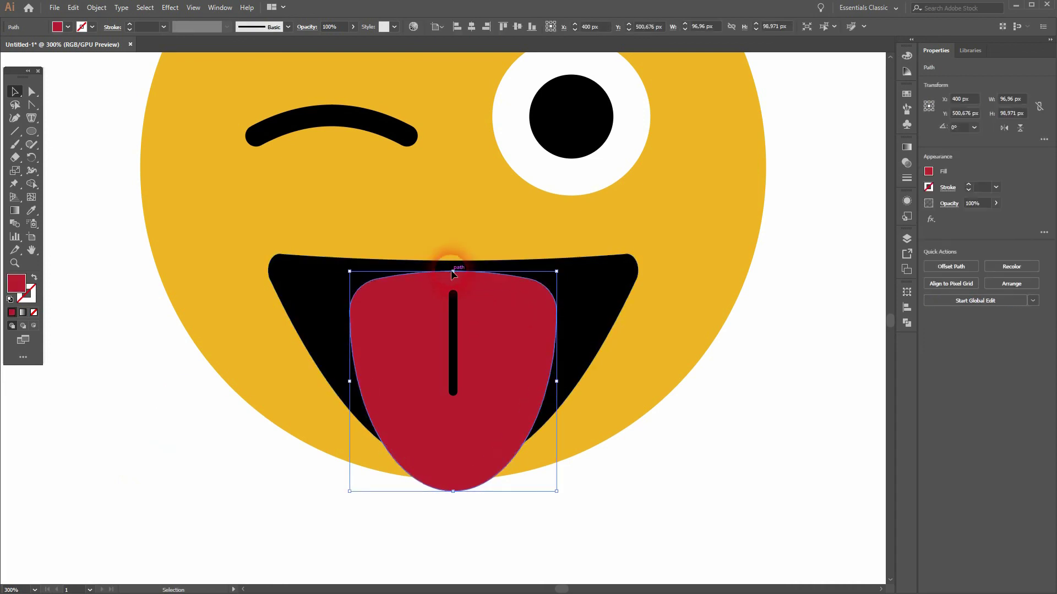
pyautogui.click(454, 347)
pyautogui.press('Up')
pyautogui.press('Up')
pyautogui.press('Up')
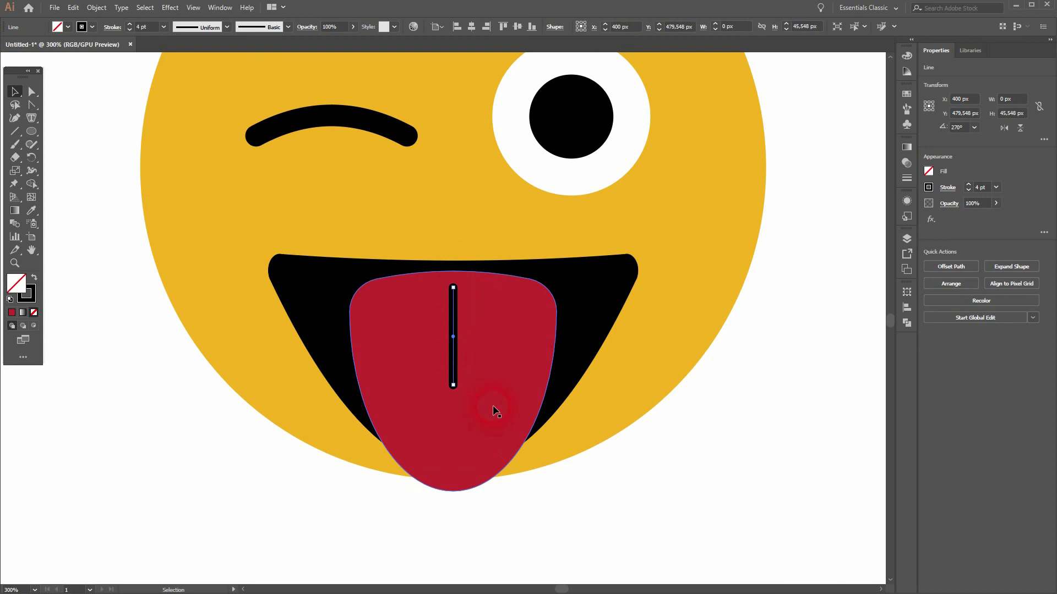
pyautogui.press('Up')
pyautogui.press('Up')
pyautogui.press('Up')
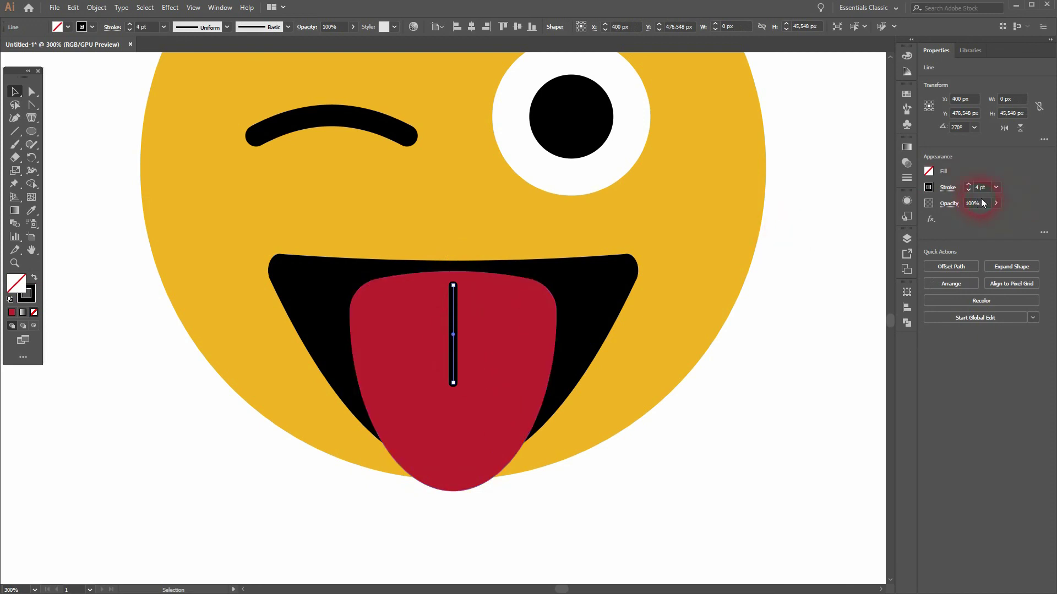
pyautogui.moveTo(986, 217); pyautogui.dragTo(974, 217)
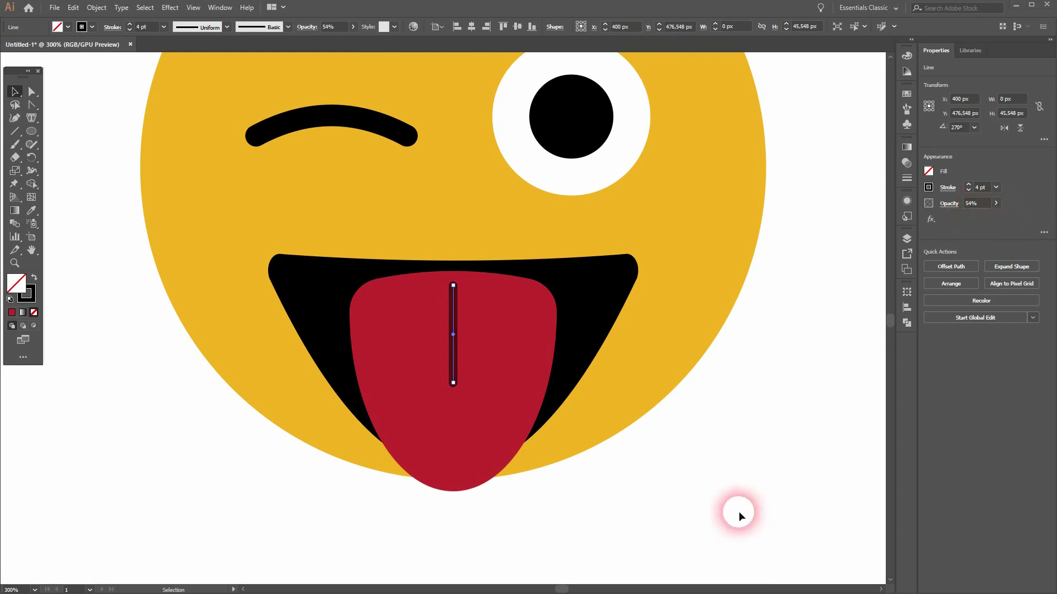
pyautogui.click(755, 420)
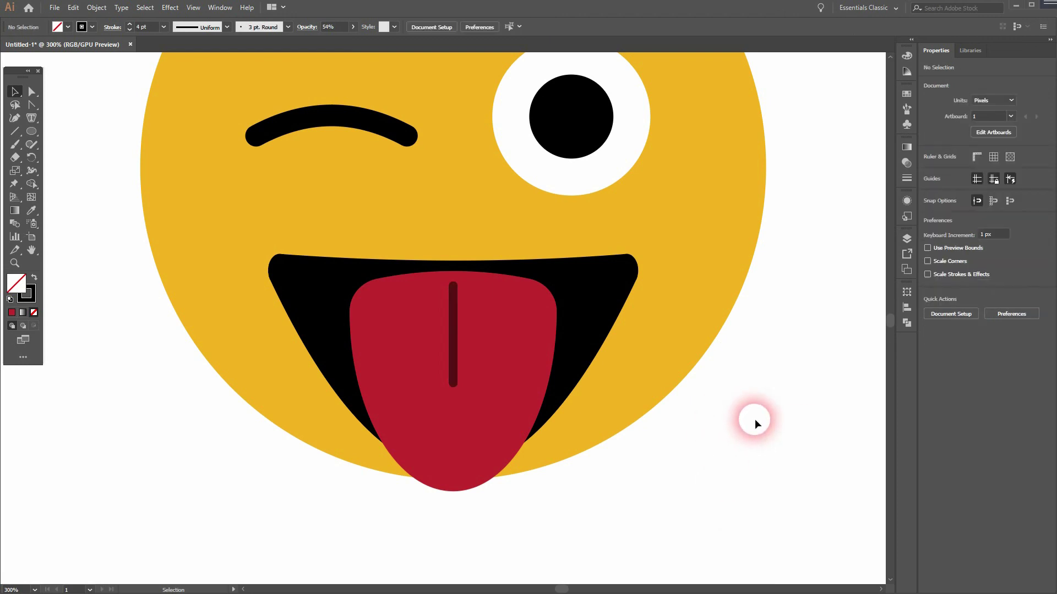
# Zoom out and pan so the finished winking tongue-out emoji is centred and fully visible.
pyautogui.hotkey('ctrl', '-')
pyautogui.hotkey('ctrl', '-')
pyautogui.moveTo(778, 430); pyautogui.dragTo(680, 443)
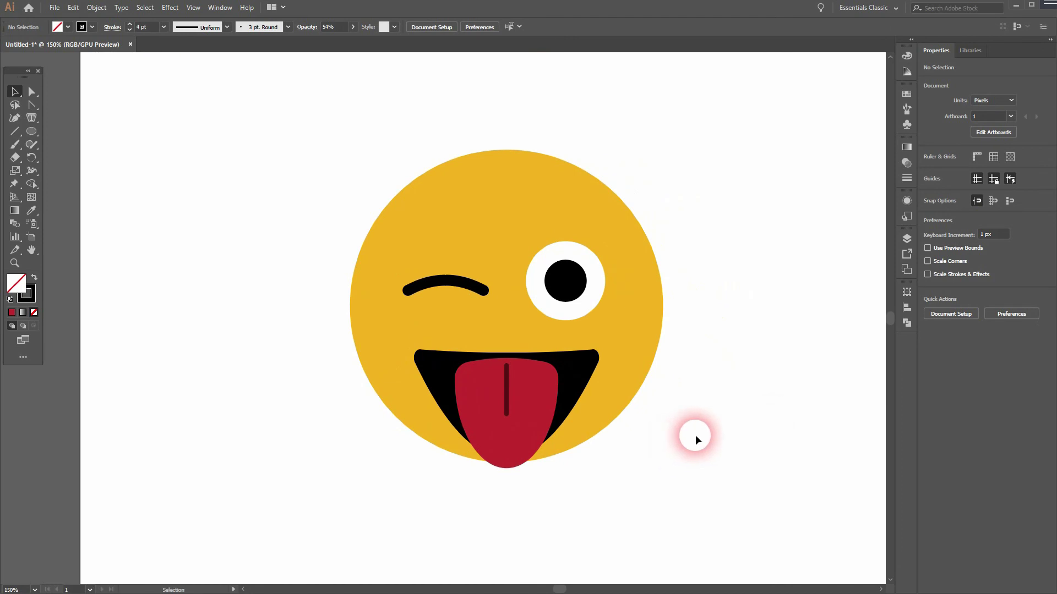
pyautogui.scroll(-1, 702, 440)
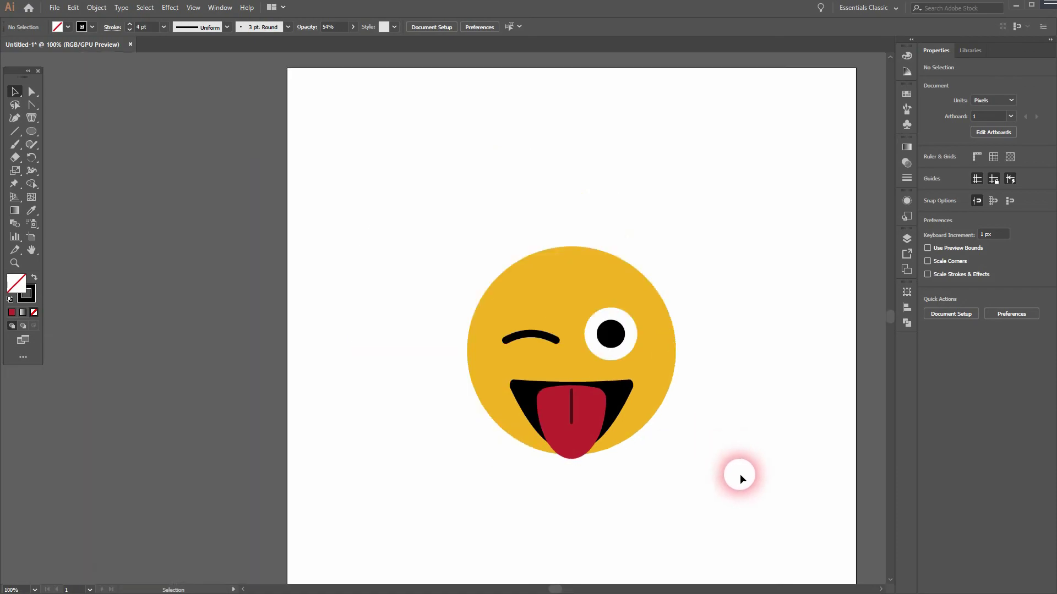